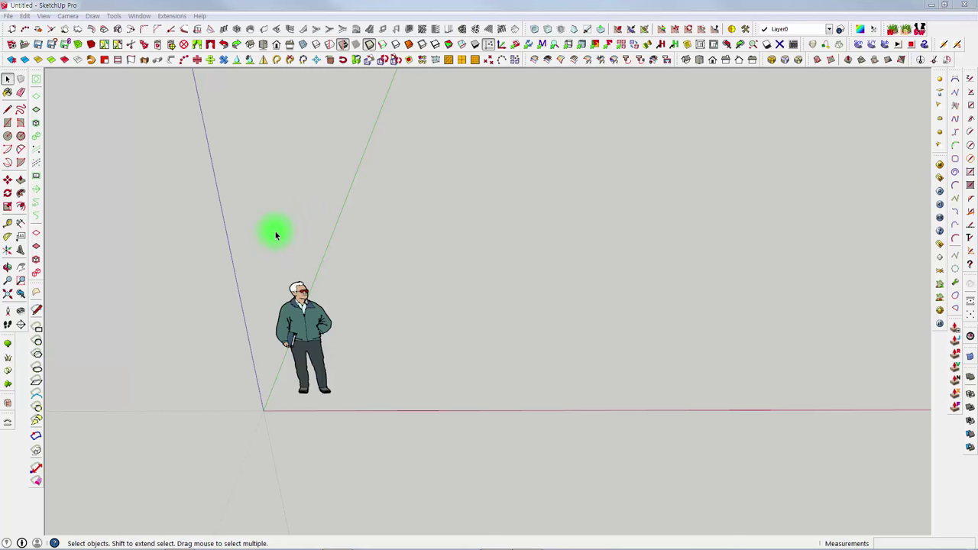
Show the File menu's 3D Warehouse options for getting or sharing models.
{"action": "left_click", "coordinate": [8, 16]}
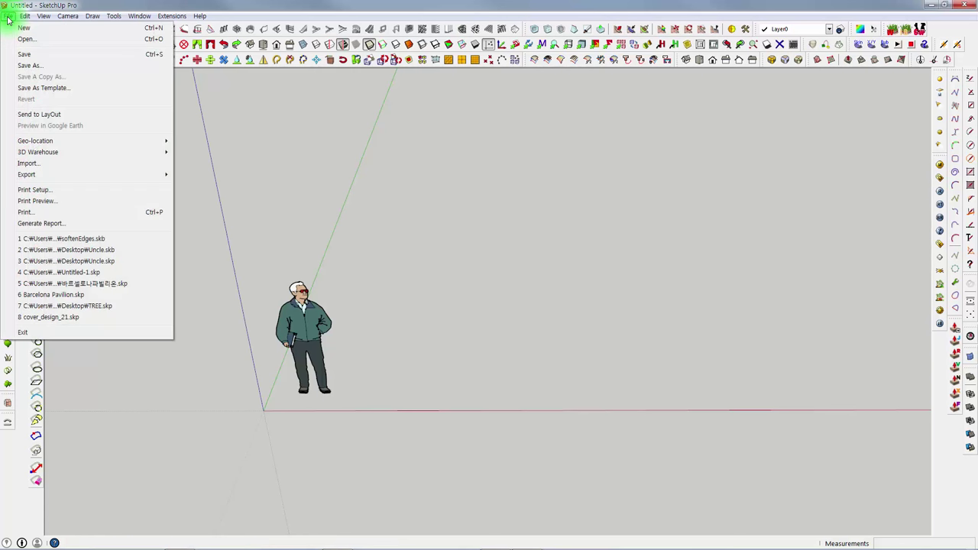
{"action": "mouse_move", "coordinate": [39, 152]}
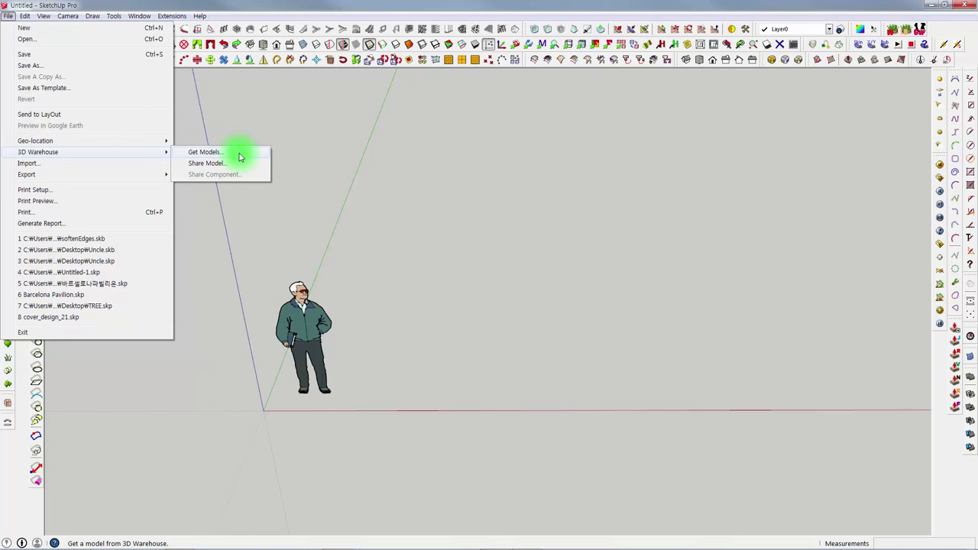
Open 3D Warehouse Get Models, then reposition and enlarge its window.
{"action": "left_click", "coordinate": [239, 153]}
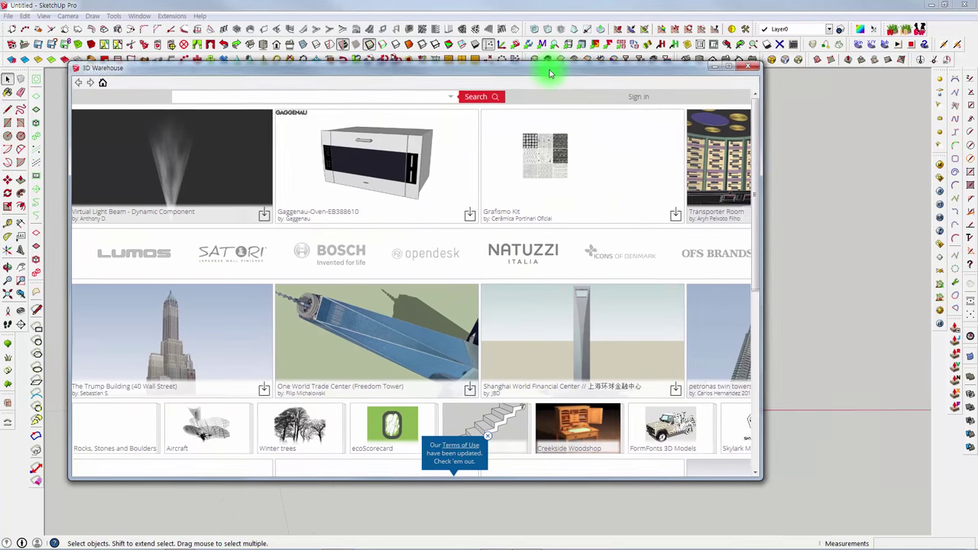
{"action": "left_click_drag", "start_coordinate": [546, 66], "coordinate": [557, 80]}
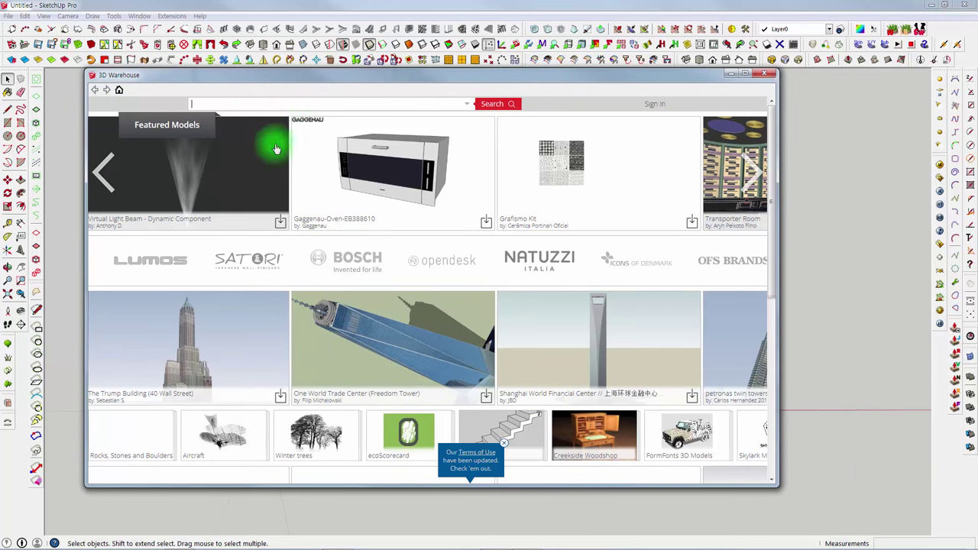
{"action": "left_click_drag", "start_coordinate": [299, 84], "coordinate": [271, 59]}
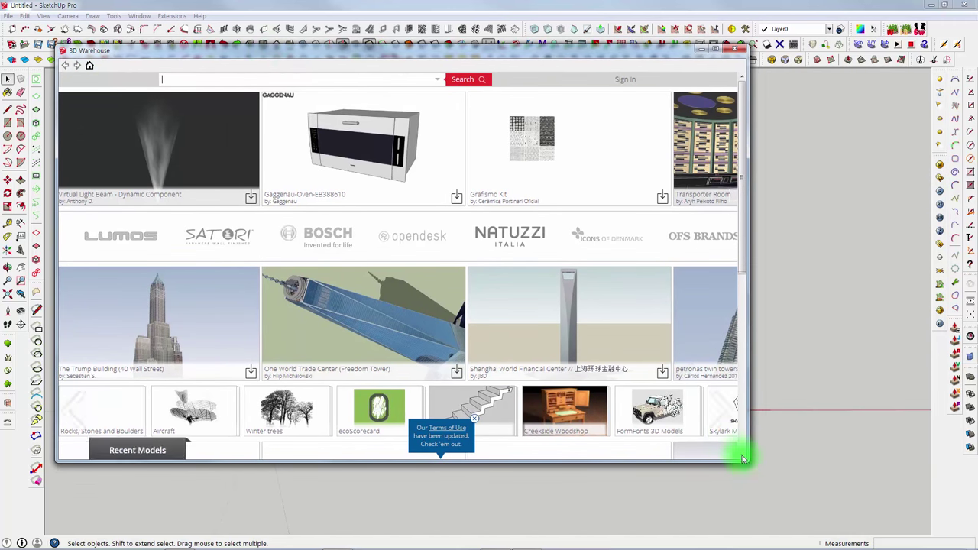
{"action": "left_click_drag", "start_coordinate": [745, 460], "coordinate": [853, 513]}
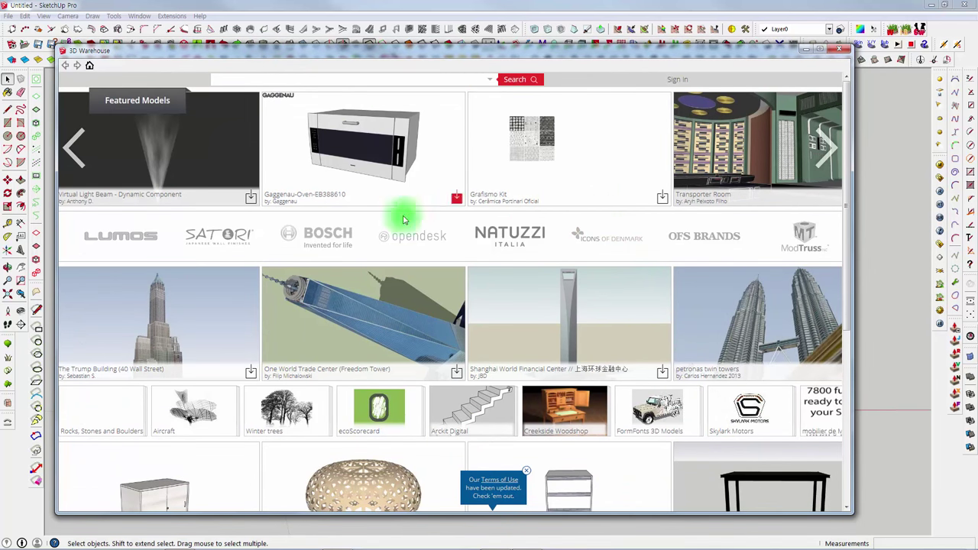
{"action": "mouse_move", "coordinate": [379, 410]}
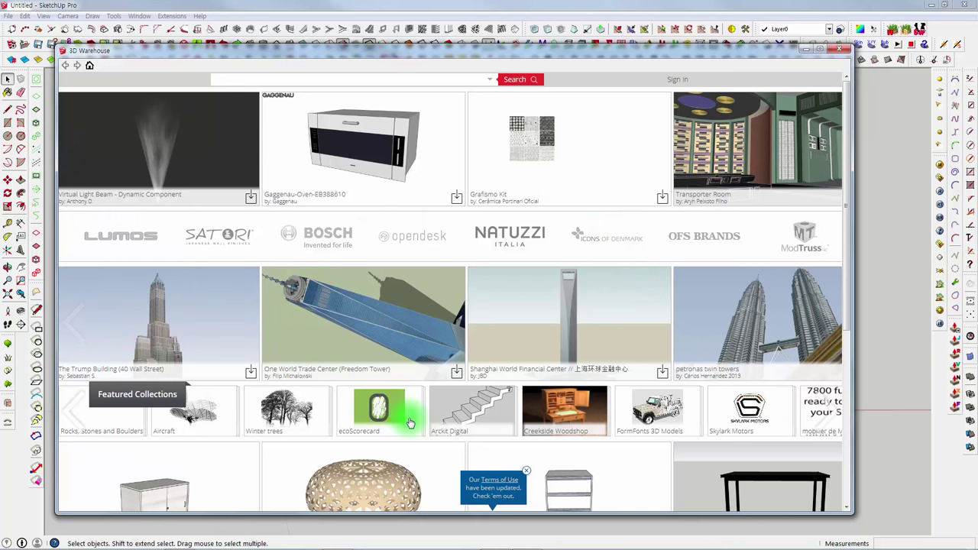
Browse the 3D Warehouse home page and enter 'ironman' in the model search field.
{"action": "scroll", "coordinate": [397, 409], "scroll_direction": "down", "scroll_amount": 3}
{"action": "scroll", "coordinate": [405, 375], "scroll_direction": "down", "scroll_amount": 2}
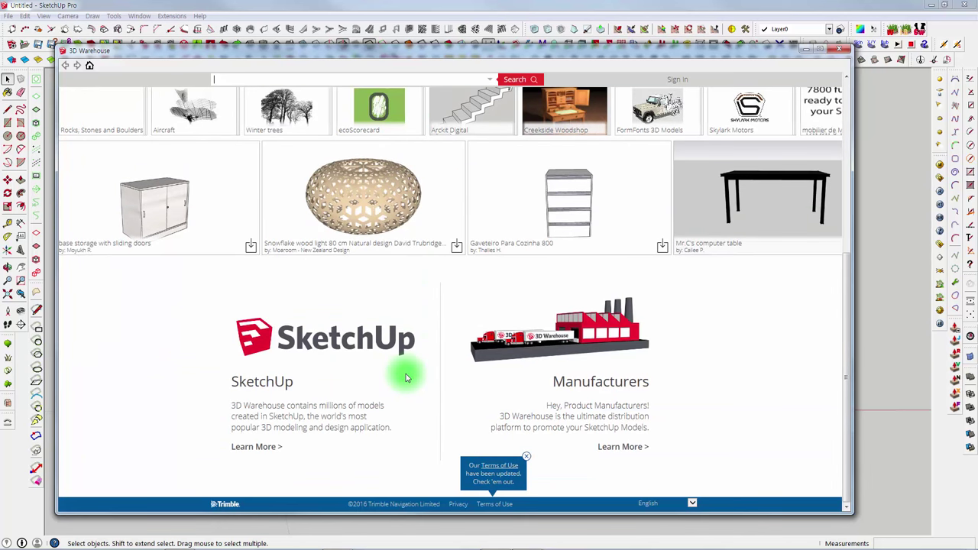
{"action": "scroll", "coordinate": [405, 376], "scroll_direction": "up", "scroll_amount": 4}
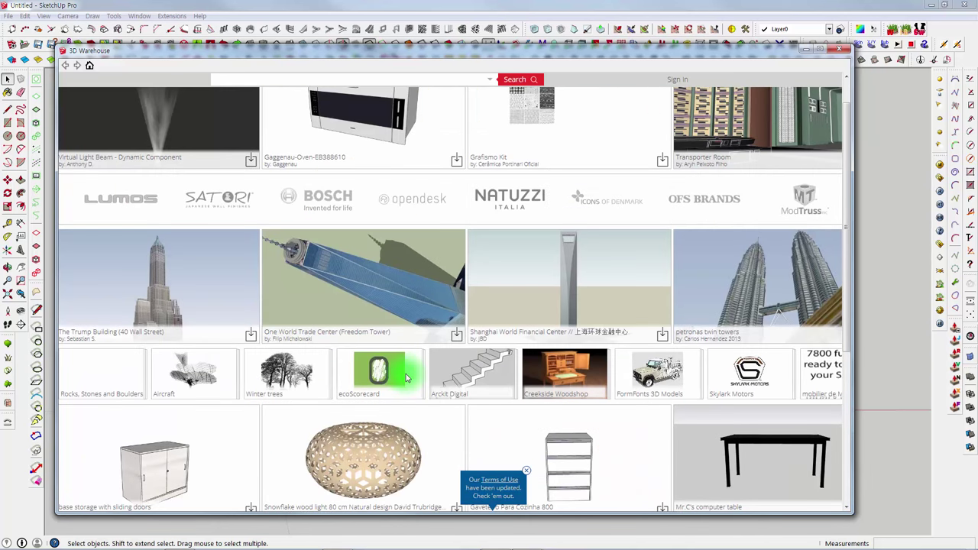
{"action": "scroll", "coordinate": [406, 378], "scroll_direction": "up", "scroll_amount": 1}
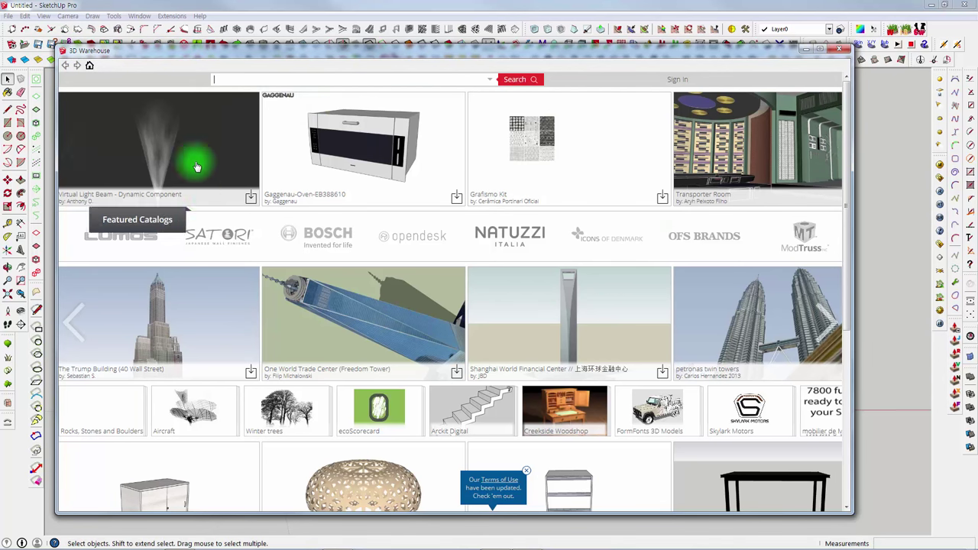
{"action": "mouse_move", "coordinate": [400, 102]}
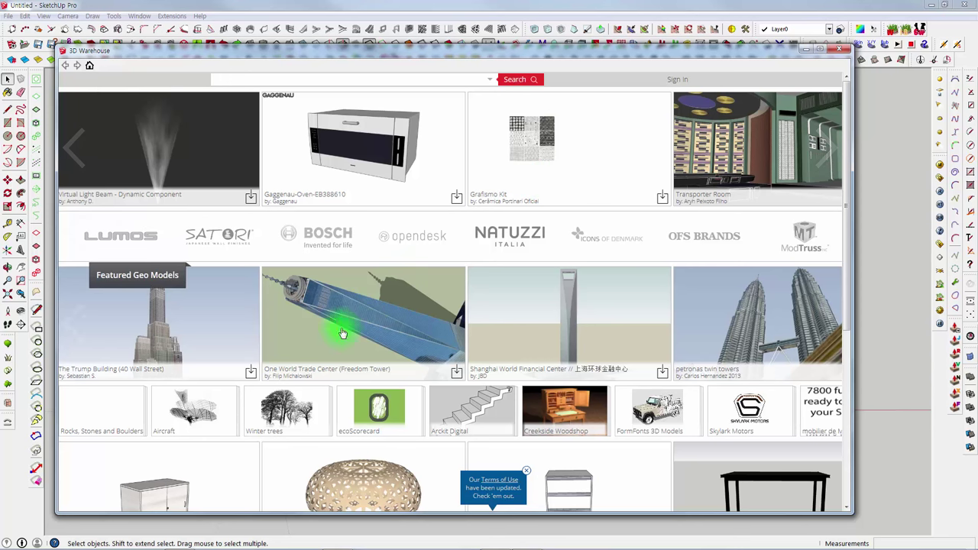
{"action": "mouse_move", "coordinate": [450, 148]}
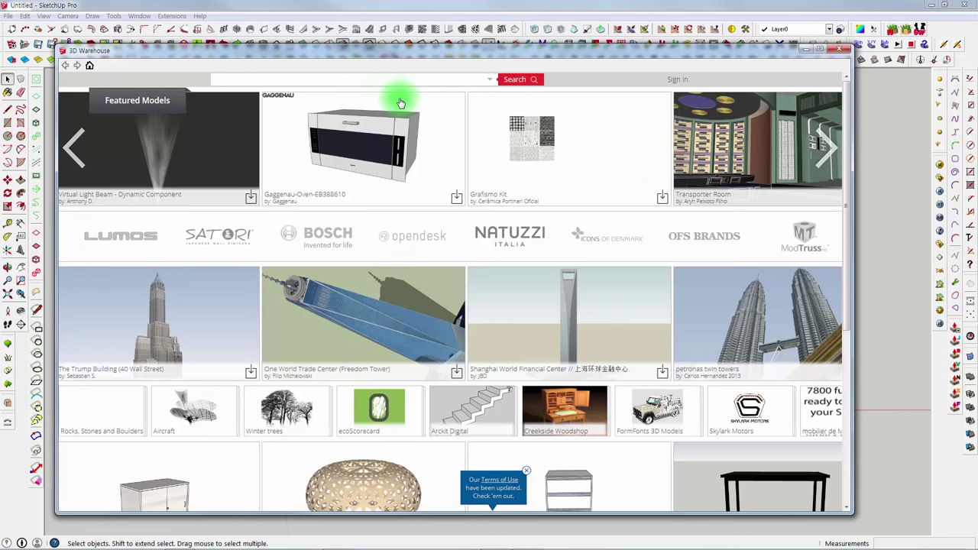
{"action": "left_click", "coordinate": [385, 82]}
{"action": "type", "text": "ironman"}
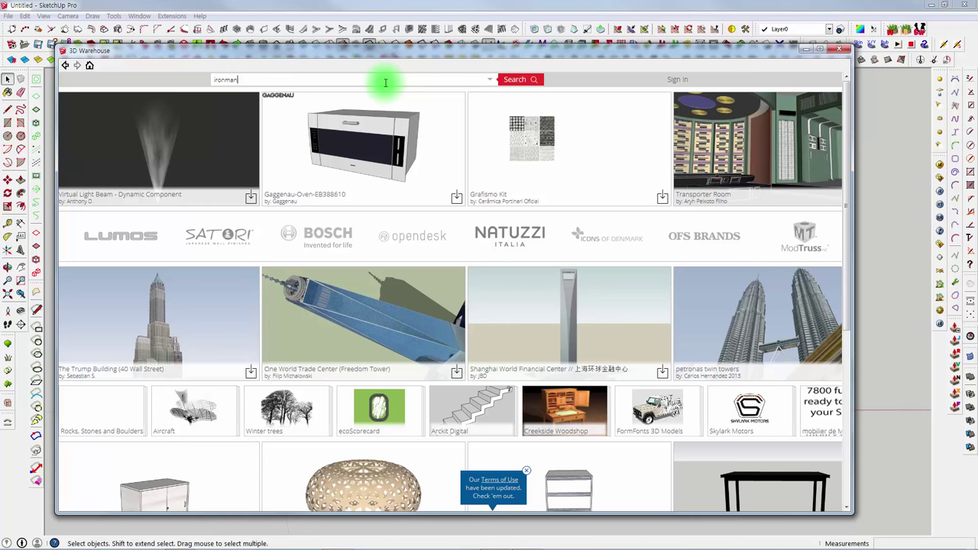
Run the ironman search and scroll through the 368 results.
{"action": "key", "text": "Return"}
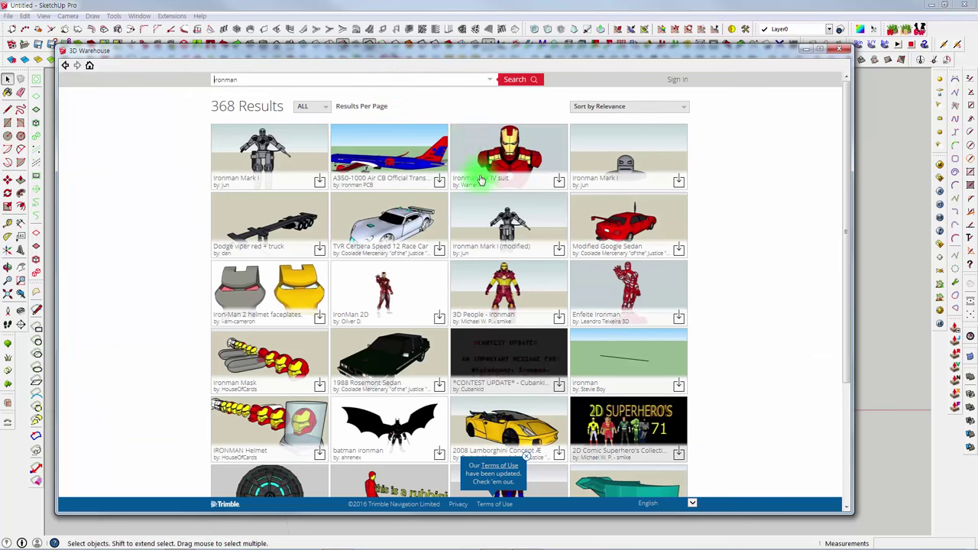
{"action": "scroll", "coordinate": [480, 179], "scroll_direction": "down", "scroll_amount": 2}
{"action": "scroll", "coordinate": [480, 184], "scroll_direction": "down", "scroll_amount": 2}
{"action": "scroll", "coordinate": [480, 187], "scroll_direction": "down", "scroll_amount": 2}
{"action": "scroll", "coordinate": [480, 190], "scroll_direction": "down", "scroll_amount": 2}
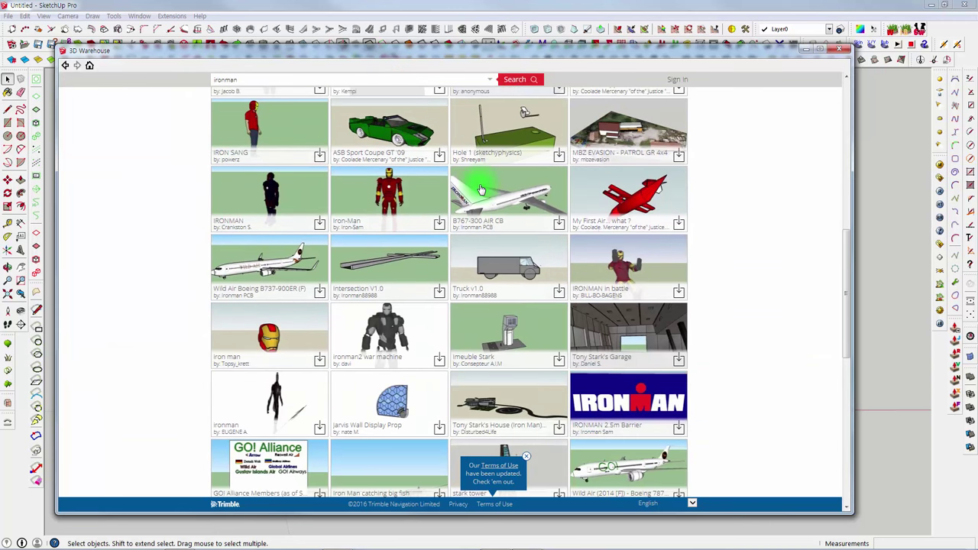
{"action": "scroll", "coordinate": [469, 186], "scroll_direction": "down", "scroll_amount": 1}
{"action": "scroll", "coordinate": [464, 185], "scroll_direction": "down", "scroll_amount": 3}
{"action": "scroll", "coordinate": [458, 191], "scroll_direction": "up", "scroll_amount": 1}
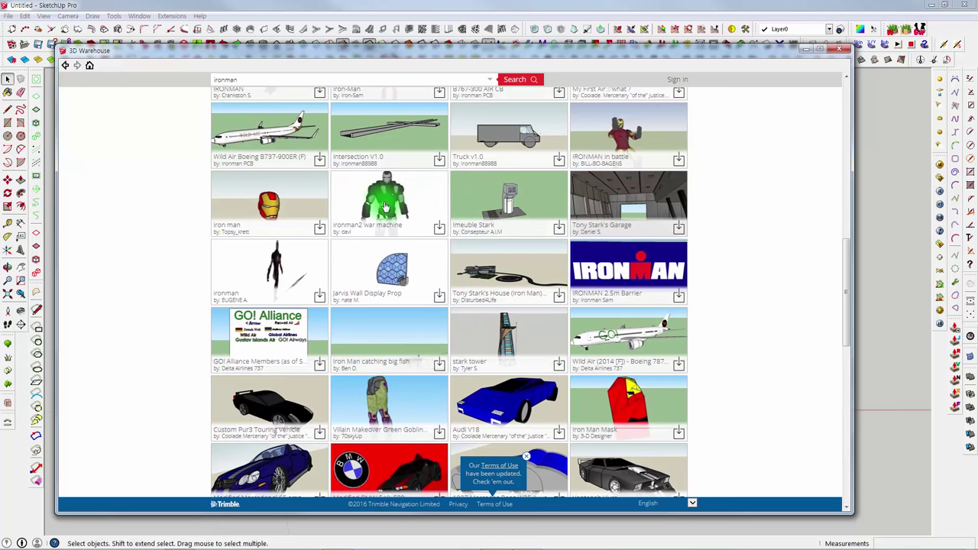
{"action": "scroll", "coordinate": [386, 208], "scroll_direction": "down", "scroll_amount": 3}
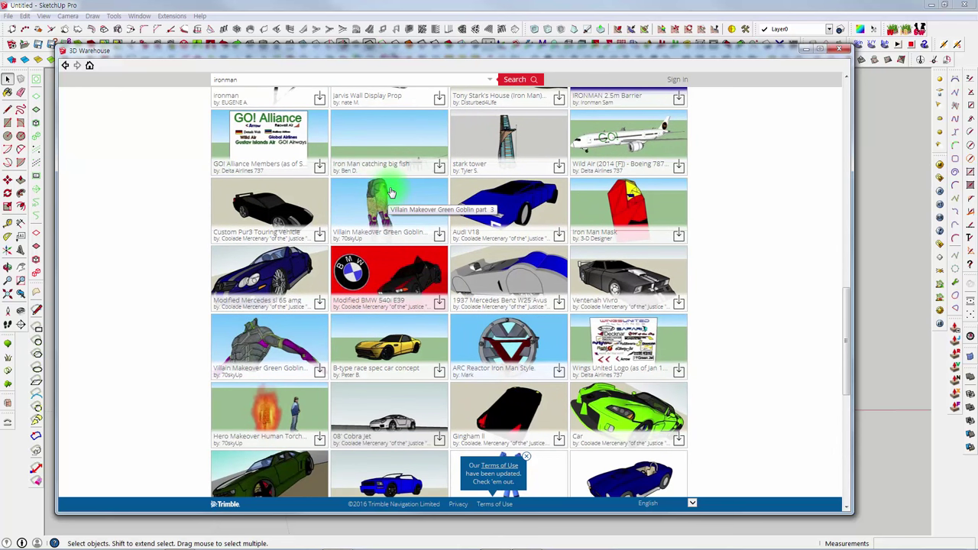
{"action": "scroll", "coordinate": [393, 162], "scroll_direction": "down", "scroll_amount": 3}
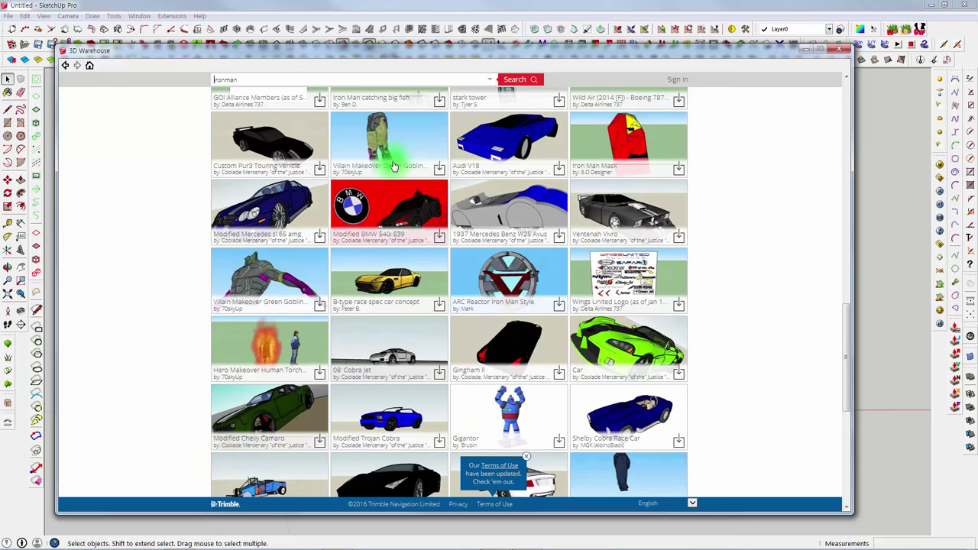
{"action": "scroll", "coordinate": [392, 166], "scroll_direction": "down", "scroll_amount": 3}
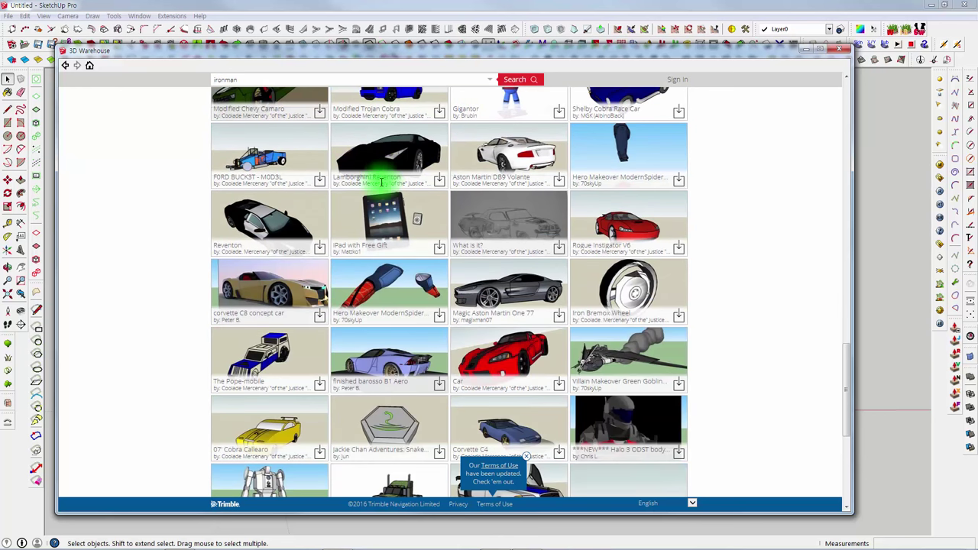
{"action": "scroll", "coordinate": [381, 183], "scroll_direction": "down", "scroll_amount": 3}
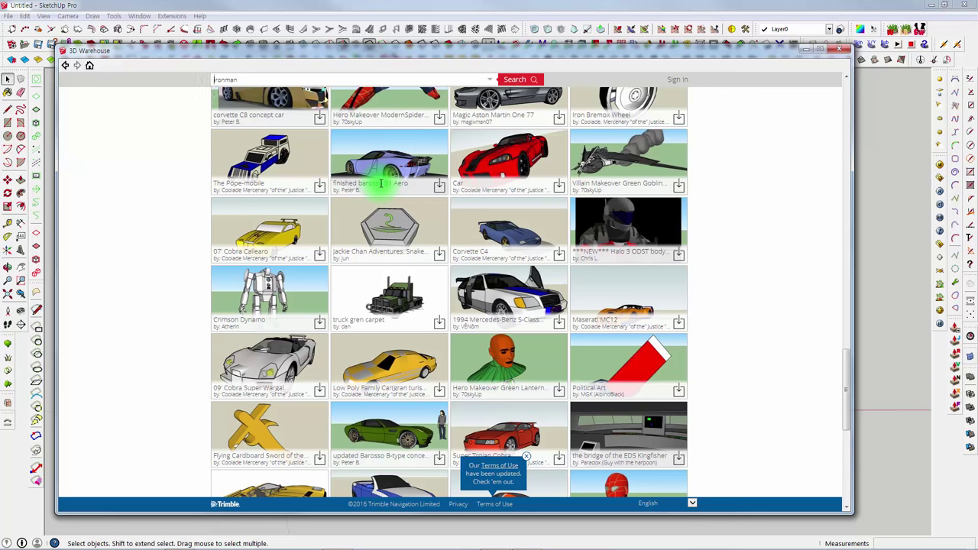
{"action": "scroll", "coordinate": [372, 192], "scroll_direction": "up", "scroll_amount": 3}
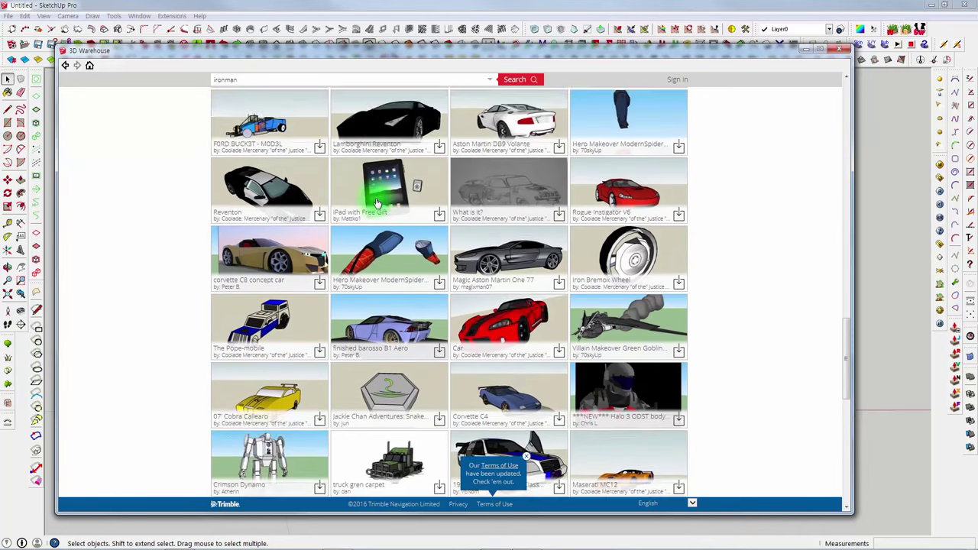
{"action": "scroll", "coordinate": [377, 204], "scroll_direction": "up", "scroll_amount": 3}
{"action": "scroll", "coordinate": [377, 204], "scroll_direction": "up", "scroll_amount": 3}
{"action": "scroll", "coordinate": [376, 203], "scroll_direction": "up", "scroll_amount": 1}
{"action": "scroll", "coordinate": [376, 203], "scroll_direction": "up", "scroll_amount": 2}
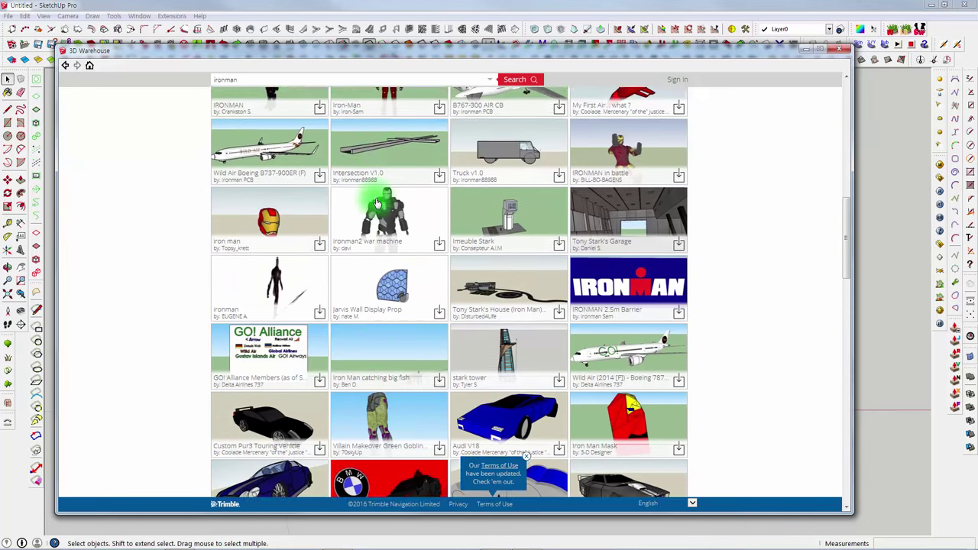
{"action": "scroll", "coordinate": [377, 203], "scroll_direction": "up", "scroll_amount": 1}
{"action": "scroll", "coordinate": [377, 204], "scroll_direction": "up", "scroll_amount": 3}
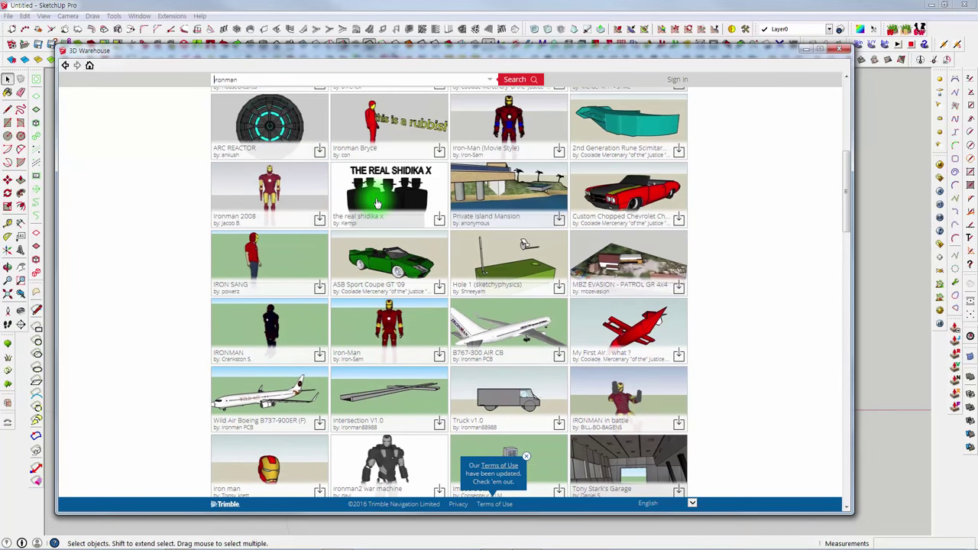
{"action": "scroll", "coordinate": [377, 203], "scroll_direction": "up", "scroll_amount": 4}
{"action": "scroll", "coordinate": [377, 203], "scroll_direction": "up", "scroll_amount": 2}
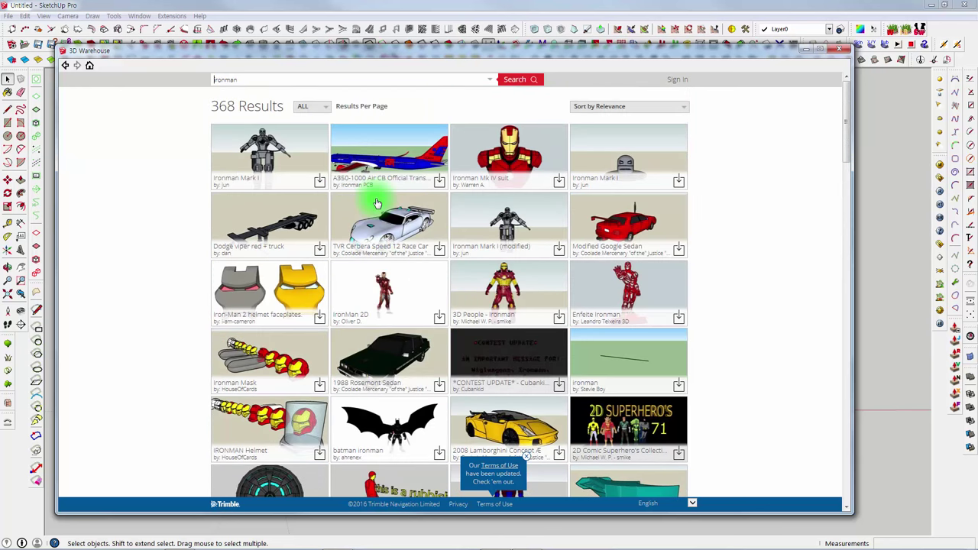
Replace the search term with 'car' and run the search.
{"action": "left_click_drag", "start_coordinate": [251, 80], "coordinate": [170, 83]}
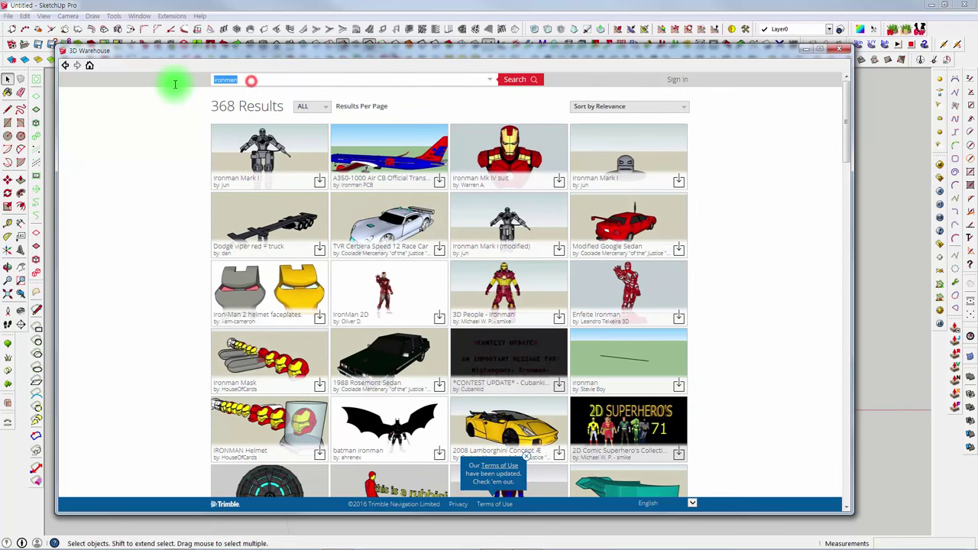
{"action": "type", "text": "car"}
{"action": "key", "text": "Return"}
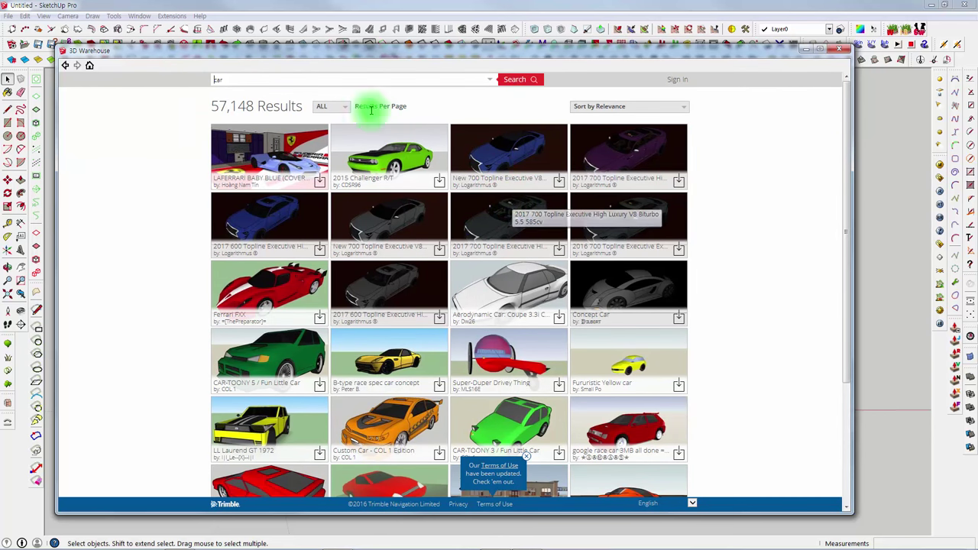
Search for 'lighting' and scroll through the 35,137 lighting results.
{"action": "left_click_drag", "start_coordinate": [271, 83], "coordinate": [196, 83]}
{"action": "type", "text": "lighting"}
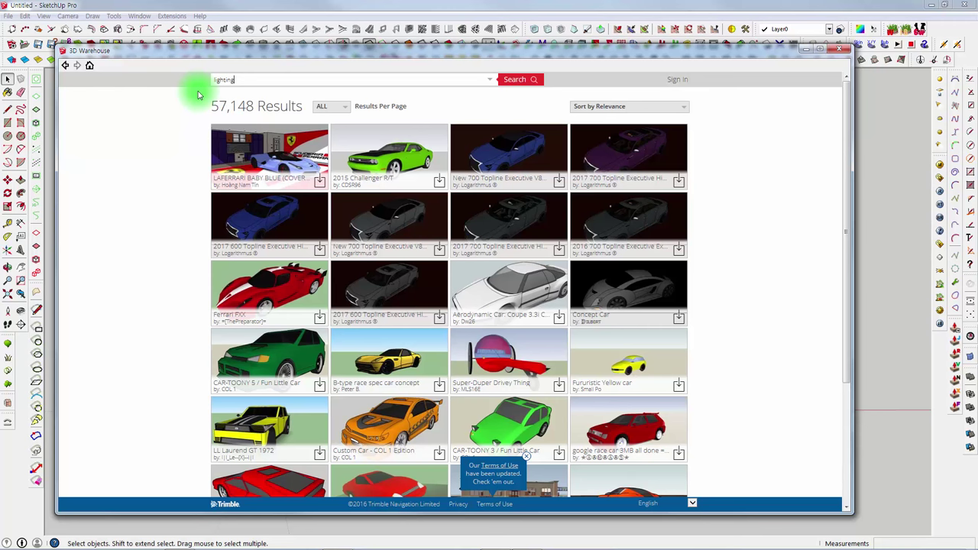
{"action": "key", "text": "Return"}
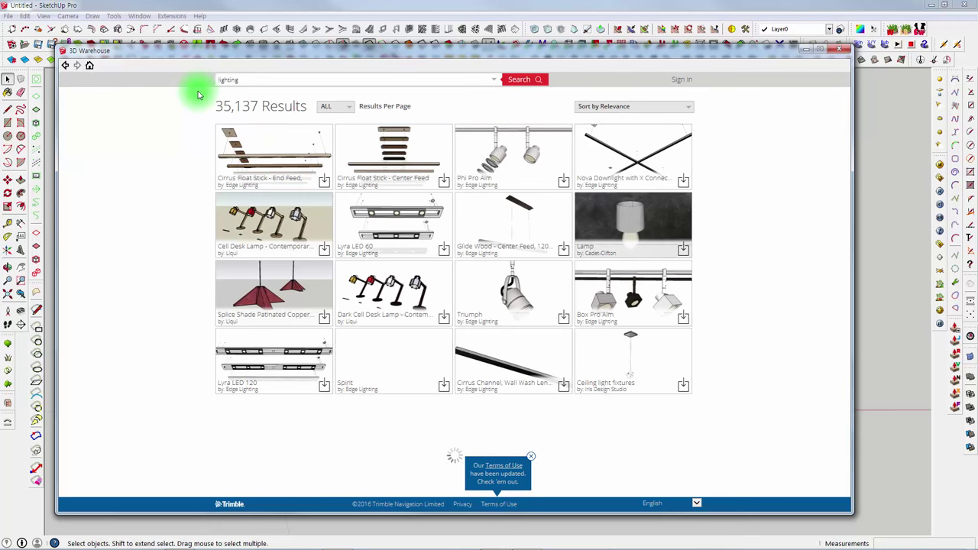
{"action": "scroll", "coordinate": [420, 191], "scroll_direction": "down", "scroll_amount": 3}
{"action": "scroll", "coordinate": [419, 192], "scroll_direction": "down", "scroll_amount": 3}
{"action": "scroll", "coordinate": [426, 201], "scroll_direction": "down", "scroll_amount": 3}
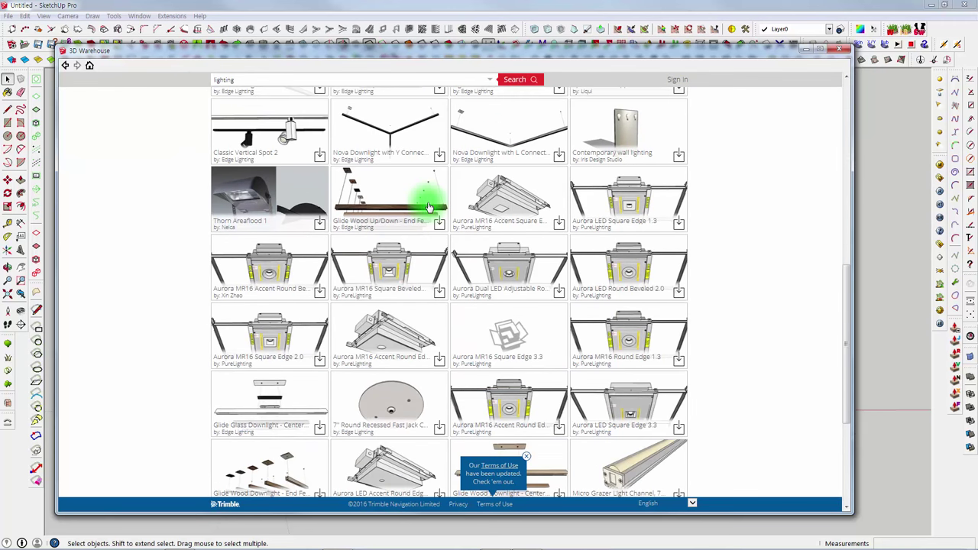
{"action": "scroll", "coordinate": [426, 201], "scroll_direction": "down", "scroll_amount": 3}
{"action": "scroll", "coordinate": [425, 202], "scroll_direction": "down", "scroll_amount": 3}
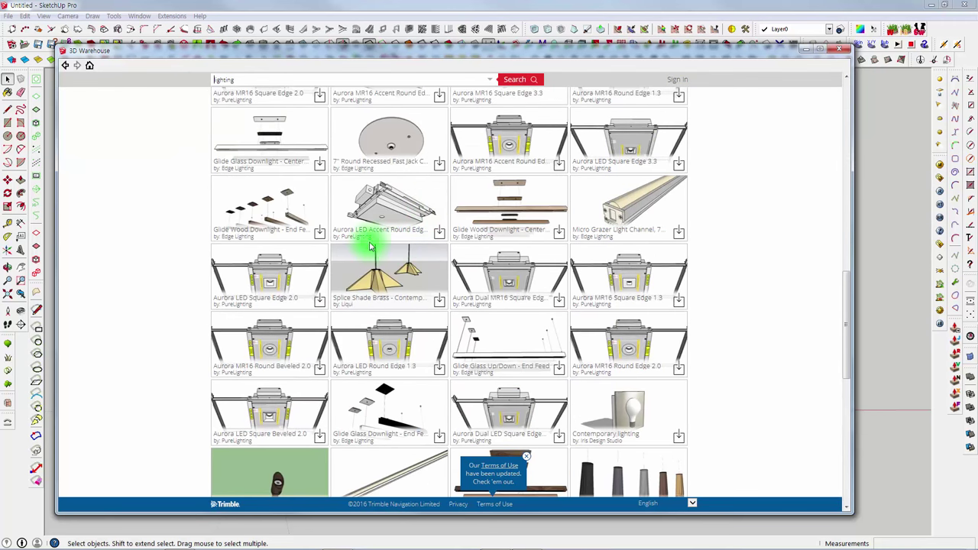
{"action": "scroll", "coordinate": [479, 207], "scroll_direction": "down", "scroll_amount": 3}
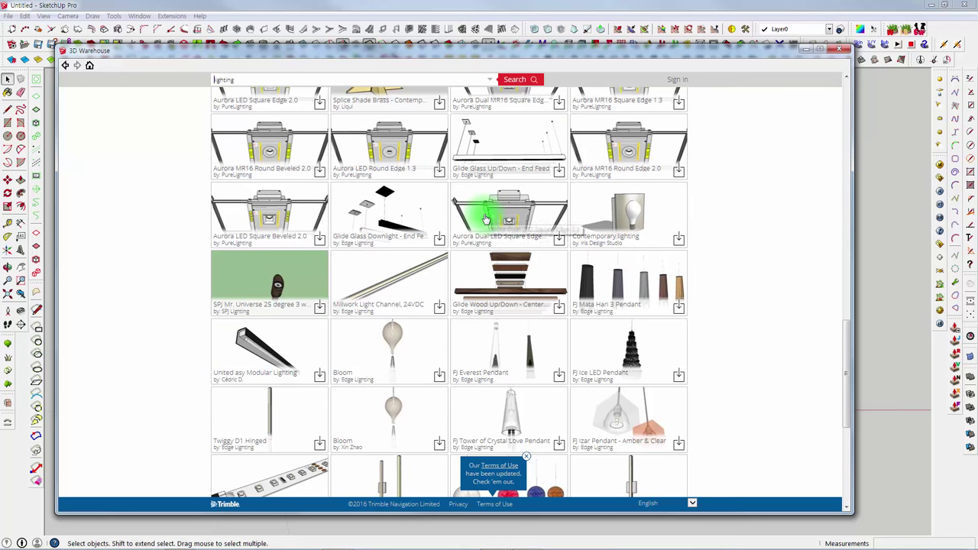
{"action": "scroll", "coordinate": [485, 214], "scroll_direction": "down", "scroll_amount": 3}
{"action": "scroll", "coordinate": [485, 220], "scroll_direction": "down", "scroll_amount": 3}
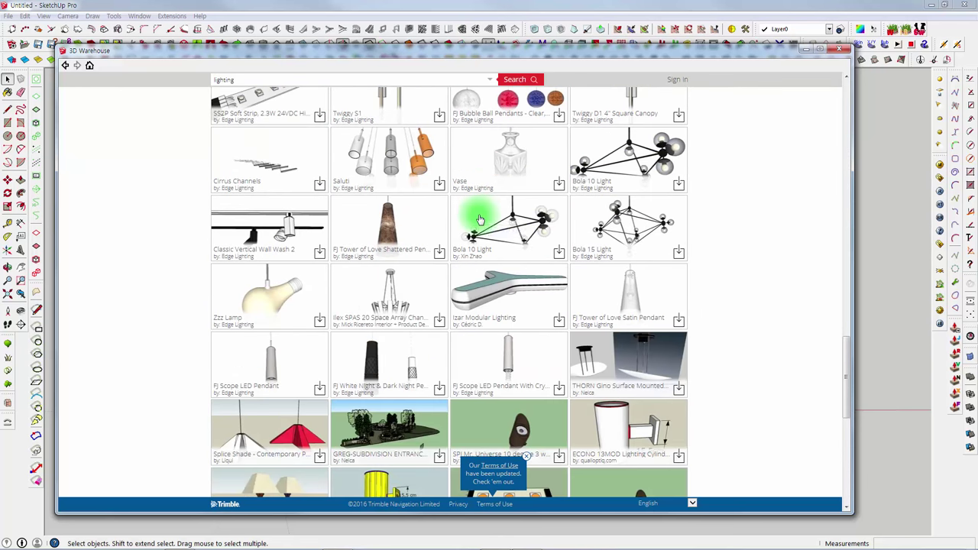
{"action": "scroll", "coordinate": [479, 220], "scroll_direction": "down", "scroll_amount": 3}
{"action": "scroll", "coordinate": [469, 211], "scroll_direction": "up", "scroll_amount": 3}
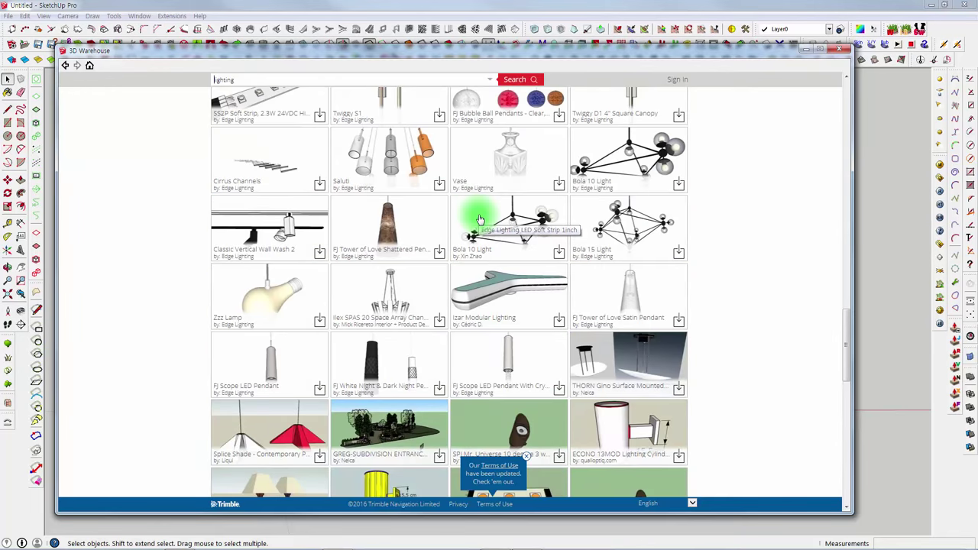
{"action": "scroll", "coordinate": [474, 212], "scroll_direction": "up", "scroll_amount": 3}
{"action": "scroll", "coordinate": [474, 211], "scroll_direction": "up", "scroll_amount": 3}
Replace the search with 'interior' and scroll through the 29,862 results.
{"action": "left_click_drag", "start_coordinate": [245, 79], "coordinate": [159, 87]}
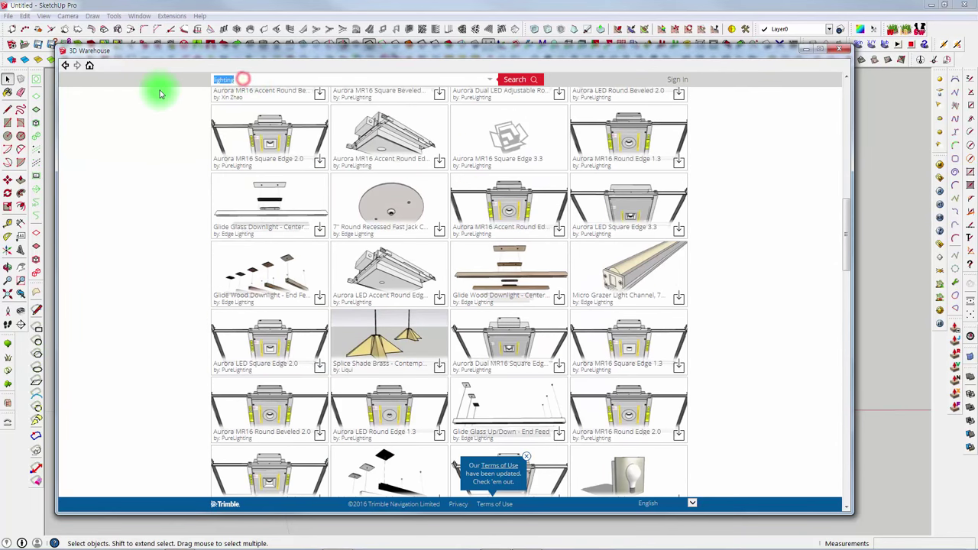
{"action": "key", "text": "BackSpace"}
{"action": "type", "text": "interior"}
{"action": "key", "text": "Return"}
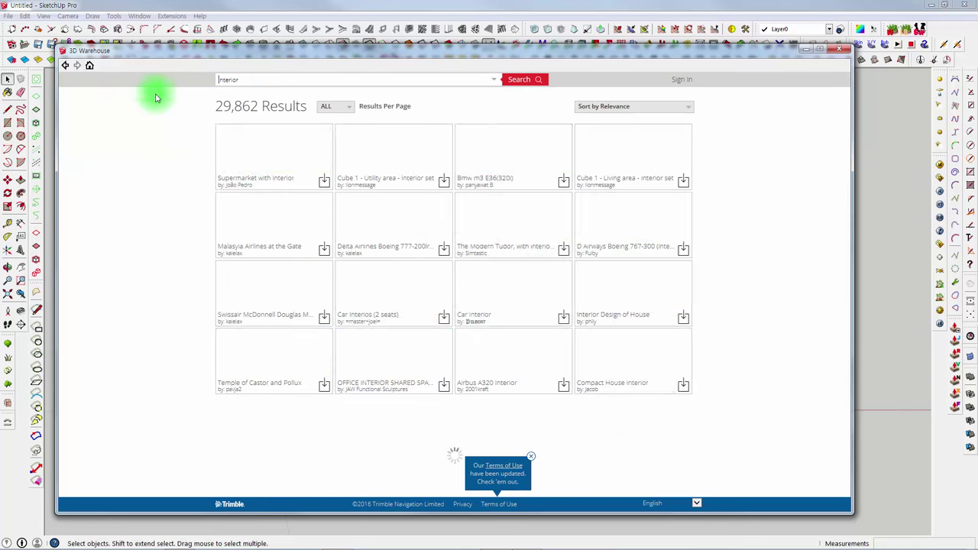
{"action": "scroll", "coordinate": [518, 211], "scroll_direction": "down", "scroll_amount": 3}
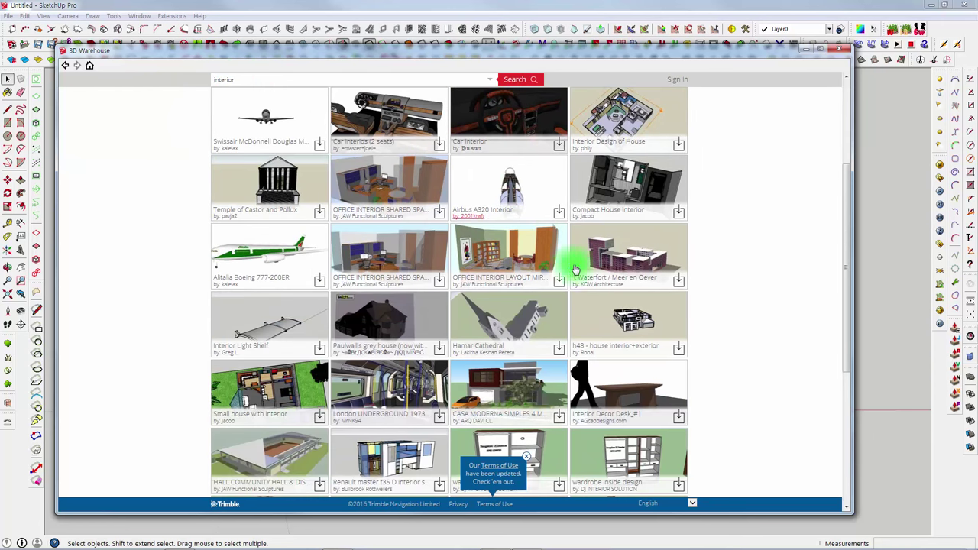
{"action": "scroll", "coordinate": [504, 260], "scroll_direction": "down", "scroll_amount": 3}
{"action": "scroll", "coordinate": [459, 252], "scroll_direction": "down", "scroll_amount": 3}
{"action": "scroll", "coordinate": [437, 248], "scroll_direction": "down", "scroll_amount": 2}
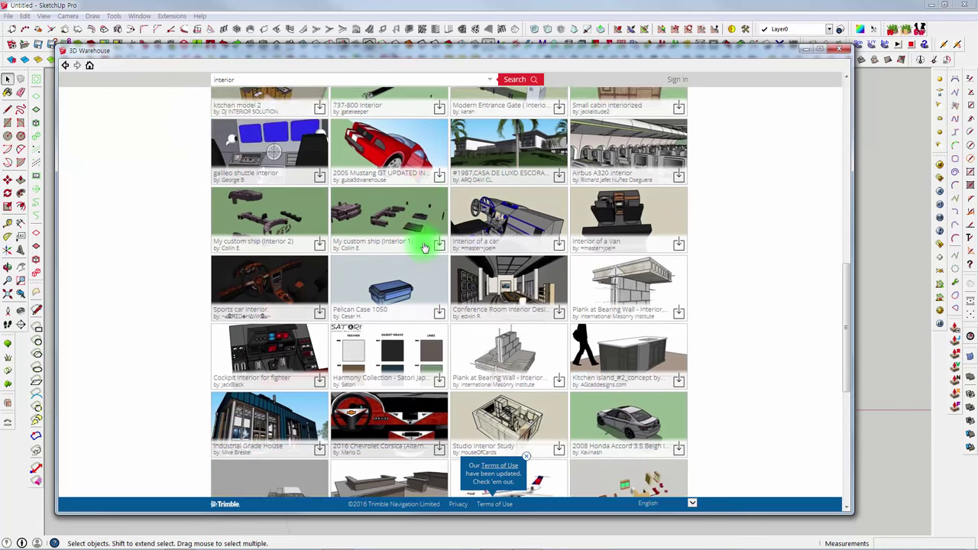
{"action": "scroll", "coordinate": [447, 248], "scroll_direction": "down", "scroll_amount": 2}
{"action": "scroll", "coordinate": [458, 246], "scroll_direction": "down", "scroll_amount": 2}
{"action": "scroll", "coordinate": [457, 246], "scroll_direction": "down", "scroll_amount": 1}
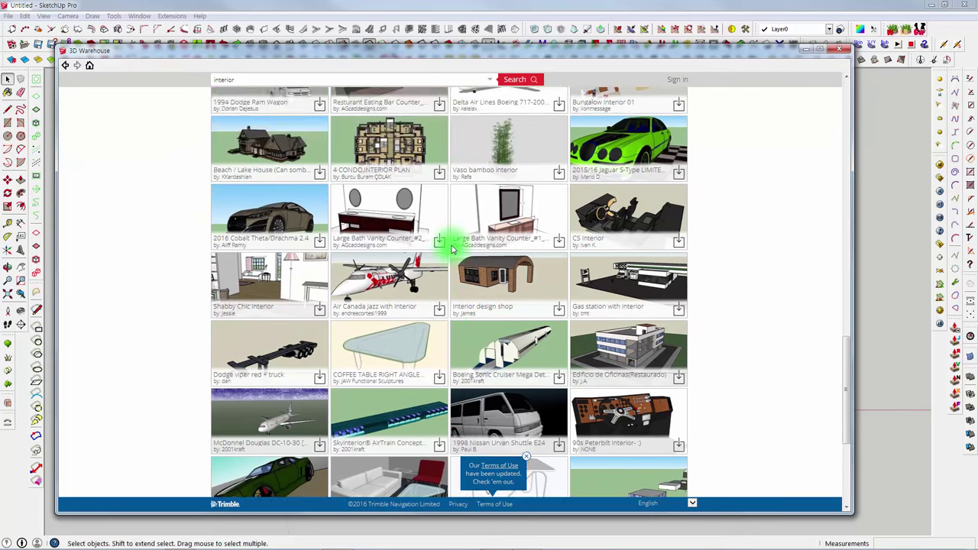
{"action": "scroll", "coordinate": [451, 244], "scroll_direction": "down", "scroll_amount": 1}
{"action": "scroll", "coordinate": [454, 248], "scroll_direction": "down", "scroll_amount": 2}
{"action": "scroll", "coordinate": [454, 246], "scroll_direction": "down", "scroll_amount": 3}
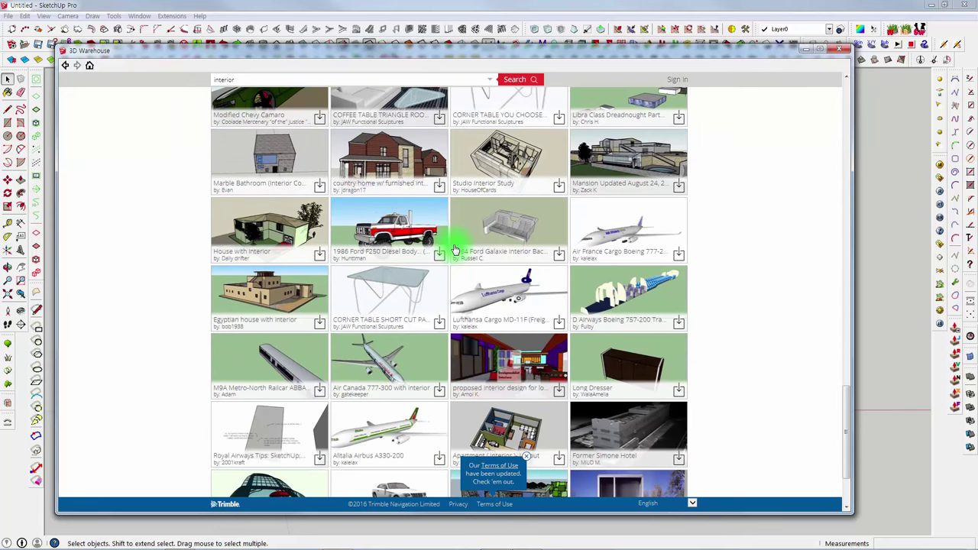
{"action": "scroll", "coordinate": [459, 248], "scroll_direction": "down", "scroll_amount": 3}
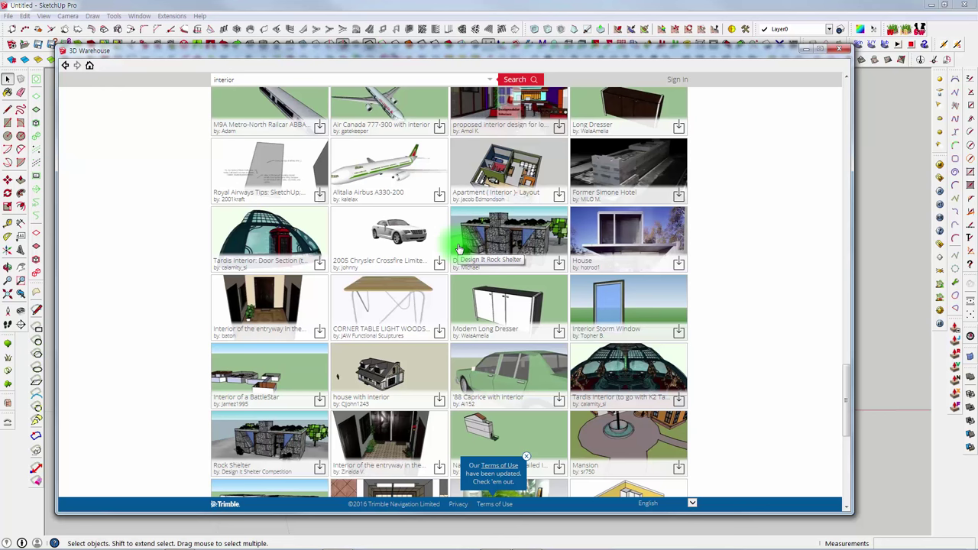
{"action": "scroll", "coordinate": [459, 249], "scroll_direction": "down", "scroll_amount": 1}
{"action": "scroll", "coordinate": [458, 248], "scroll_direction": "down", "scroll_amount": 2}
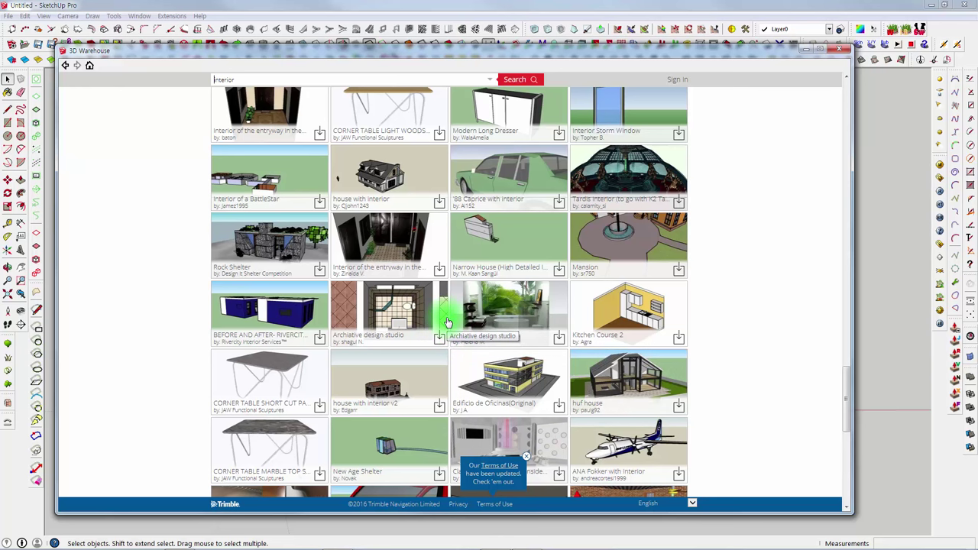
{"action": "scroll", "coordinate": [448, 322], "scroll_direction": "down", "scroll_amount": 2}
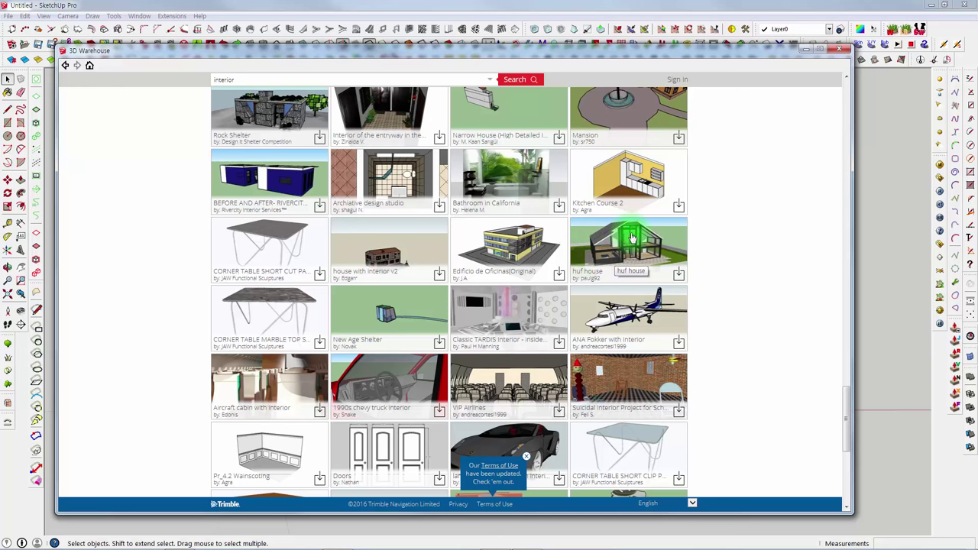
Open the huf house model page and scroll through its details.
{"action": "left_click", "coordinate": [585, 256]}
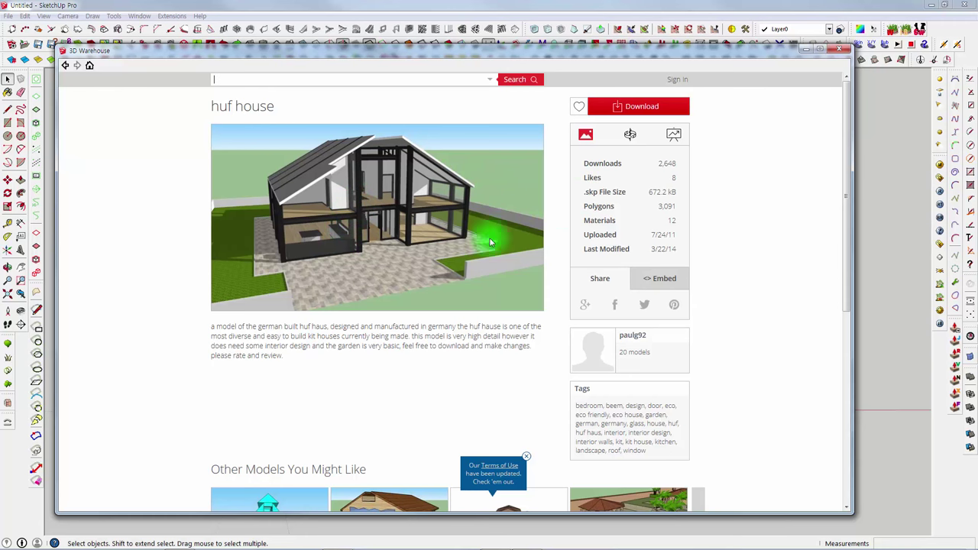
{"action": "scroll", "coordinate": [458, 268], "scroll_direction": "down", "scroll_amount": 2}
{"action": "scroll", "coordinate": [431, 294], "scroll_direction": "down", "scroll_amount": 1}
{"action": "scroll", "coordinate": [432, 294], "scroll_direction": "down", "scroll_amount": 1}
{"action": "scroll", "coordinate": [432, 297], "scroll_direction": "down", "scroll_amount": 1}
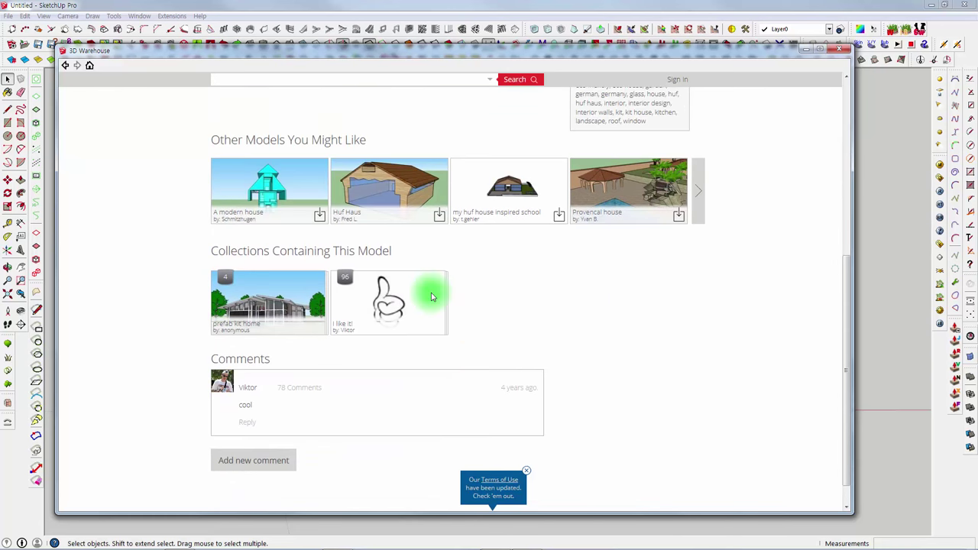
{"action": "scroll", "coordinate": [435, 294], "scroll_direction": "up", "scroll_amount": 3}
{"action": "scroll", "coordinate": [524, 257], "scroll_direction": "down", "scroll_amount": 2}
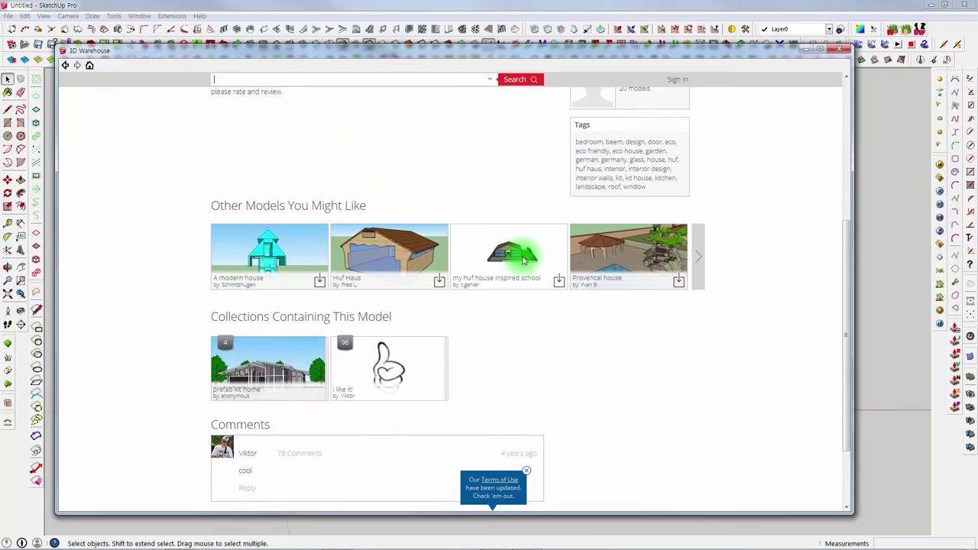
{"action": "scroll", "coordinate": [524, 260], "scroll_direction": "up", "scroll_amount": 4}
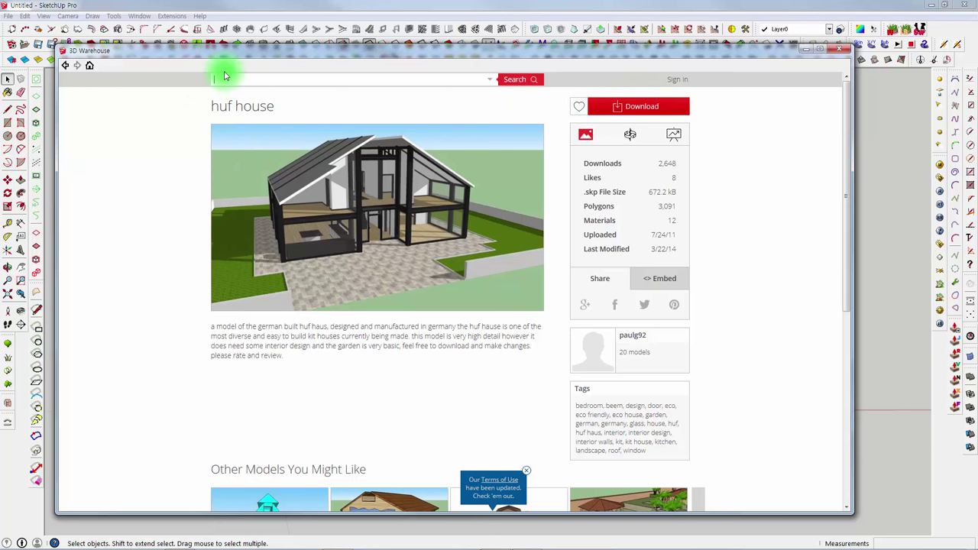
Nudge the window and sign in to the 3D Warehouse account.
{"action": "left_click_drag", "start_coordinate": [173, 50], "coordinate": [191, 35]}
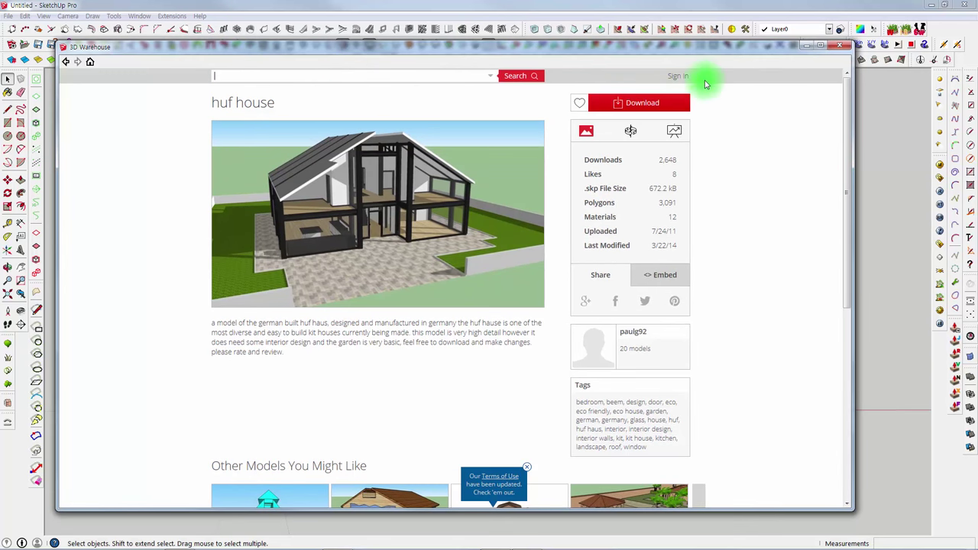
{"action": "left_click", "coordinate": [676, 77]}
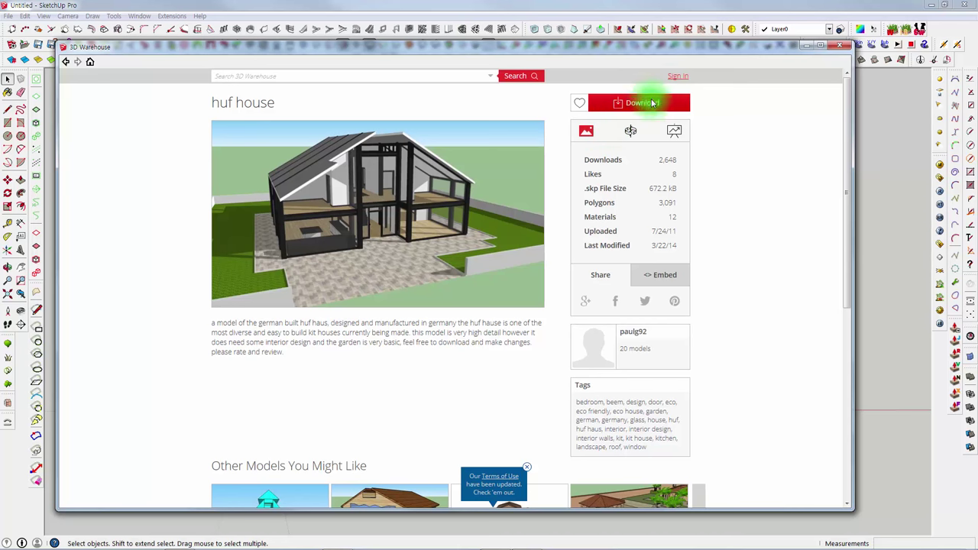
{"action": "left_click", "coordinate": [672, 77]}
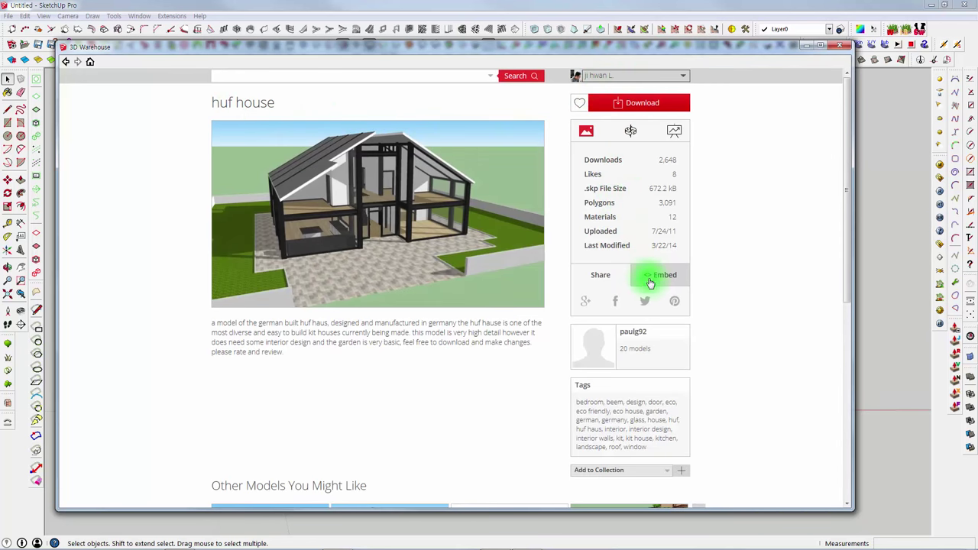
Return to the 3D Warehouse home page of featured models.
{"action": "scroll", "coordinate": [654, 253], "scroll_direction": "down", "scroll_amount": 3}
{"action": "scroll", "coordinate": [655, 240], "scroll_direction": "down", "scroll_amount": 1}
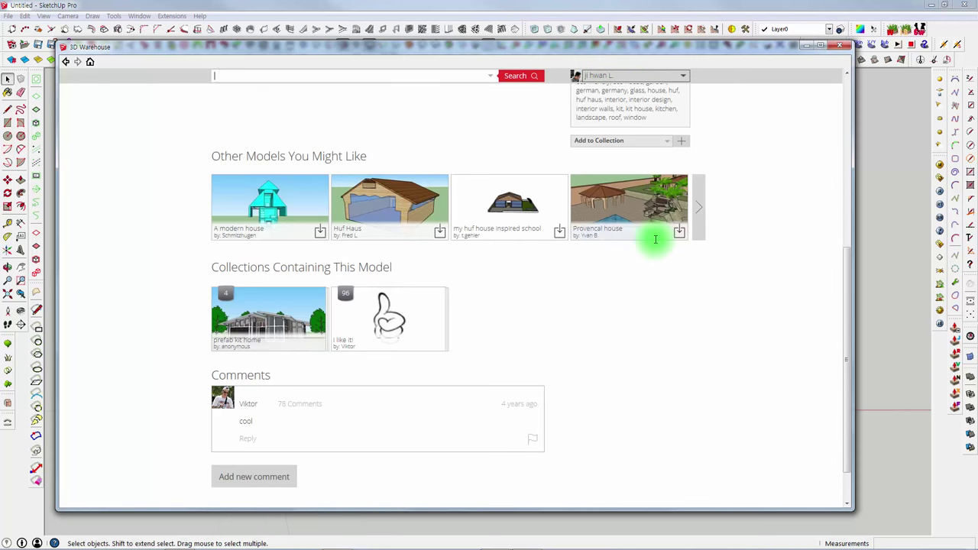
{"action": "scroll", "coordinate": [655, 242], "scroll_direction": "up", "scroll_amount": 5}
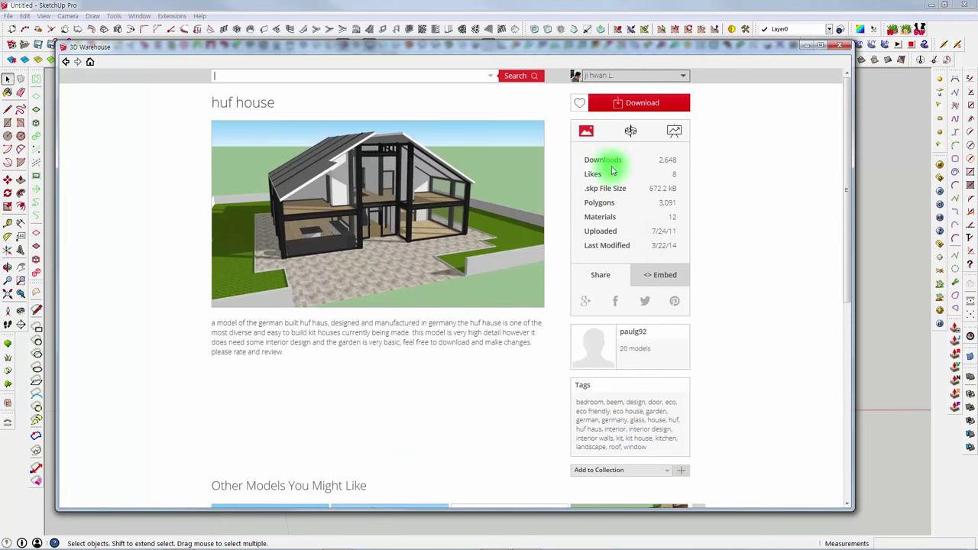
{"action": "left_click", "coordinate": [90, 62]}
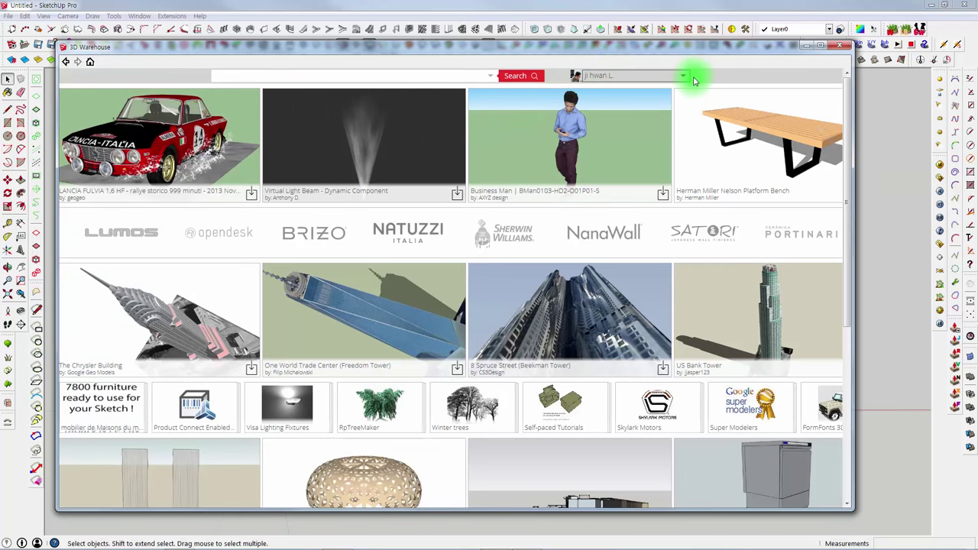
{"action": "left_click", "coordinate": [684, 77]}
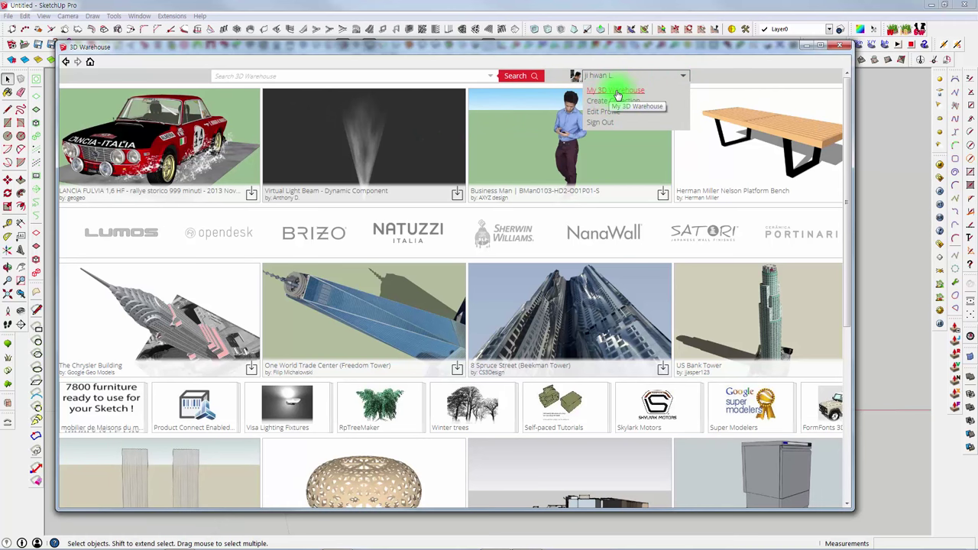
{"action": "left_click", "coordinate": [617, 93]}
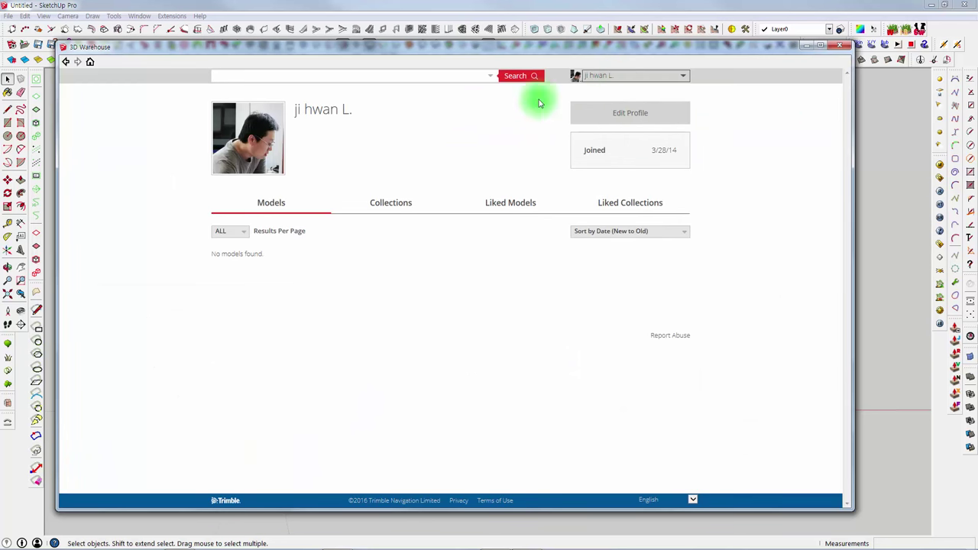
{"action": "left_click", "coordinate": [399, 202]}
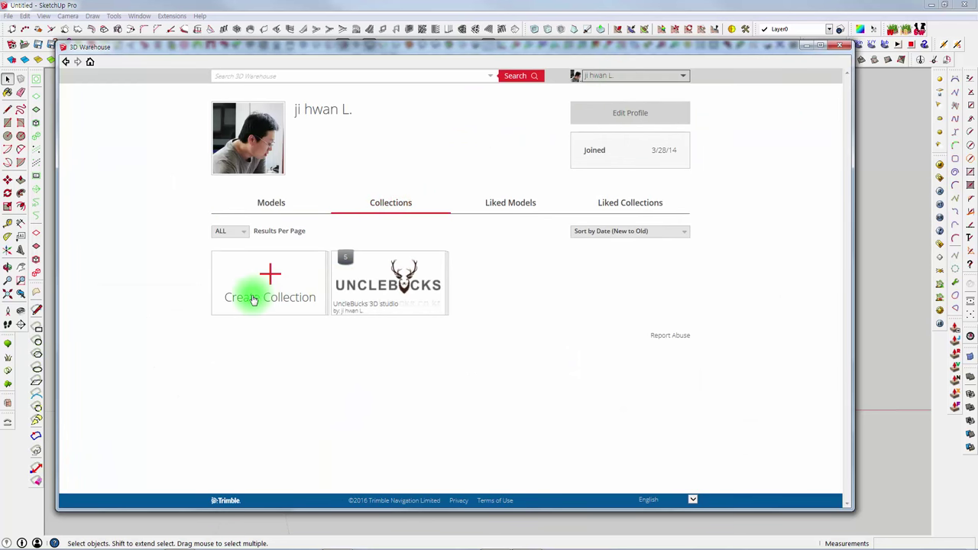
{"action": "left_click", "coordinate": [399, 283]}
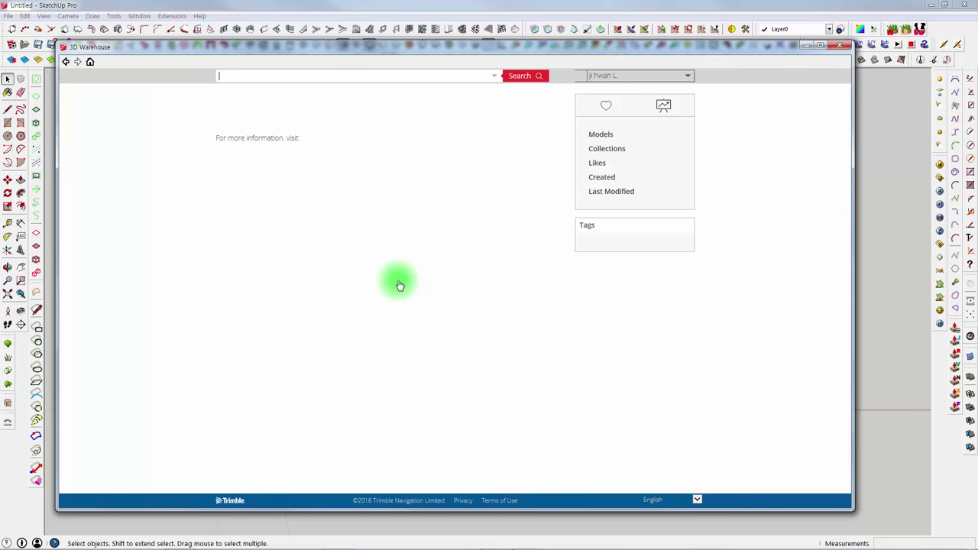
{"action": "scroll", "coordinate": [298, 195], "scroll_direction": "down", "scroll_amount": 2}
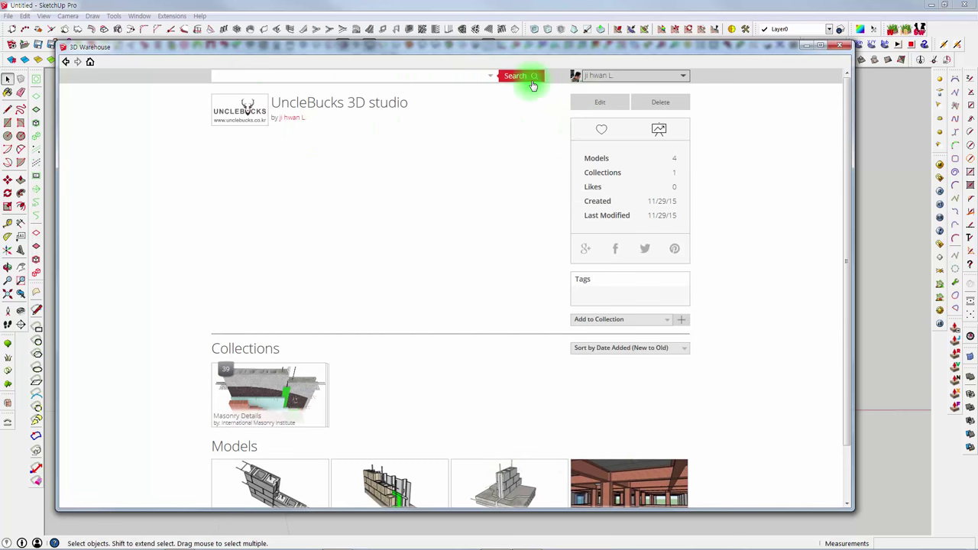
{"action": "left_click", "coordinate": [90, 62]}
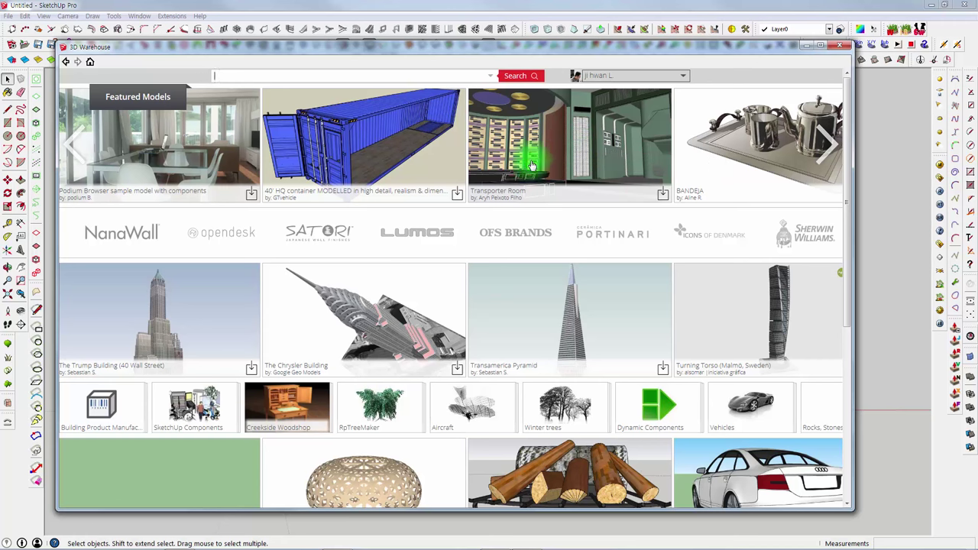
{"action": "scroll", "coordinate": [533, 166], "scroll_direction": "down", "scroll_amount": 2}
{"action": "scroll", "coordinate": [534, 192], "scroll_direction": "down", "scroll_amount": 3}
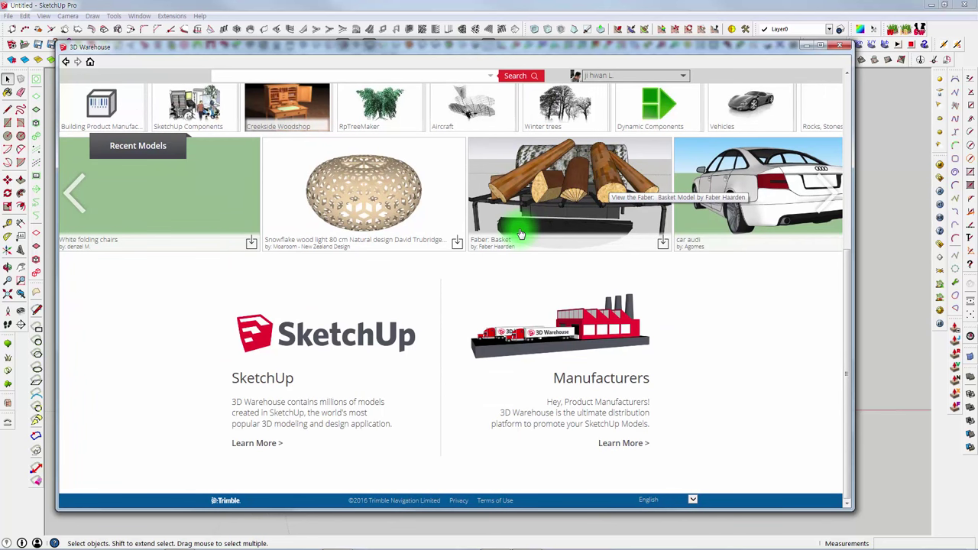
{"action": "scroll", "coordinate": [596, 214], "scroll_direction": "up", "scroll_amount": 2}
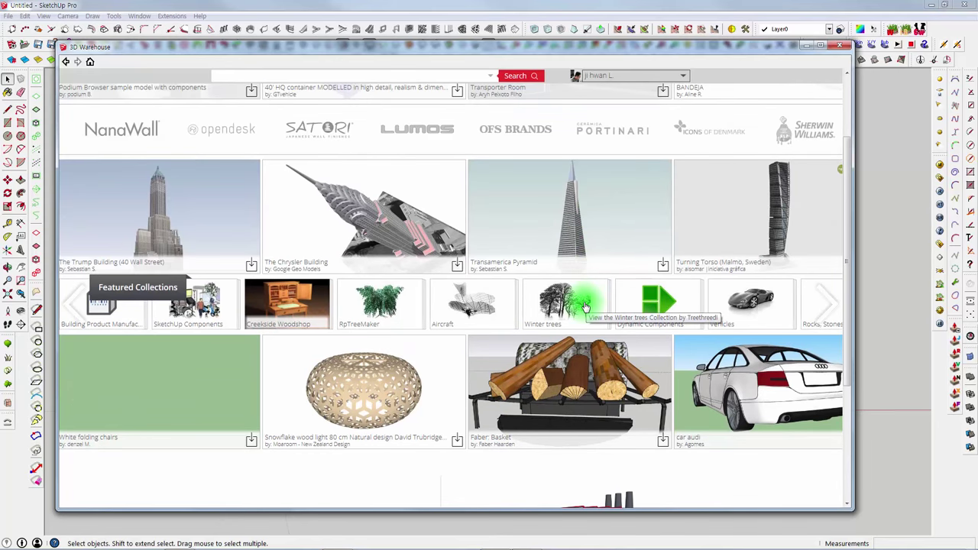
{"action": "scroll", "coordinate": [586, 307], "scroll_direction": "down", "scroll_amount": 3}
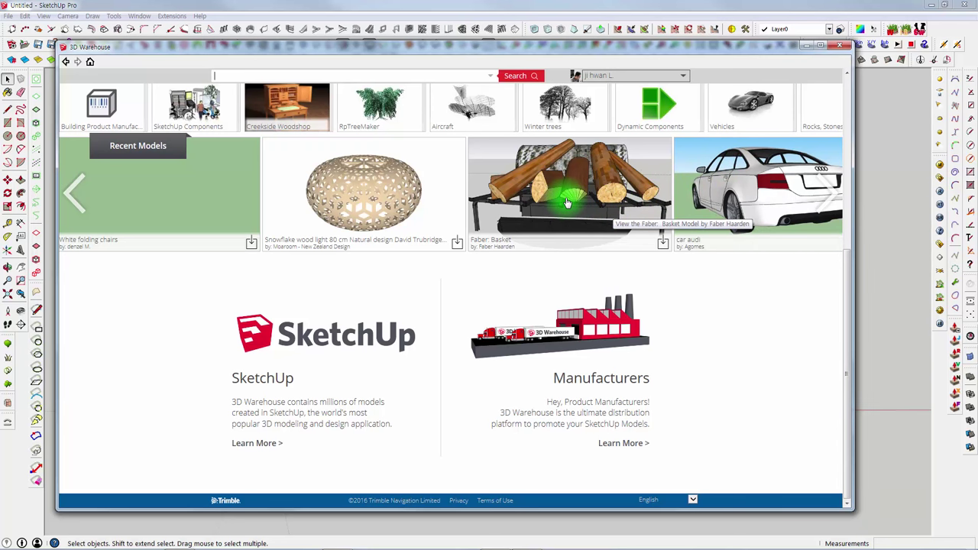
{"action": "scroll", "coordinate": [566, 202], "scroll_direction": "up", "scroll_amount": 3}
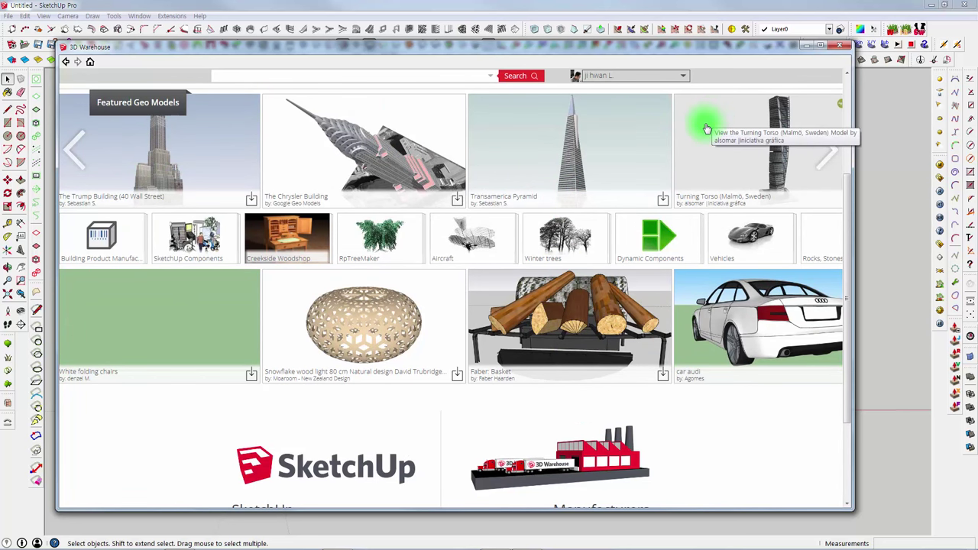
Download the 5.5 MB Transamerica Pyramid and load it directly into the model.
{"action": "left_click", "coordinate": [598, 148]}
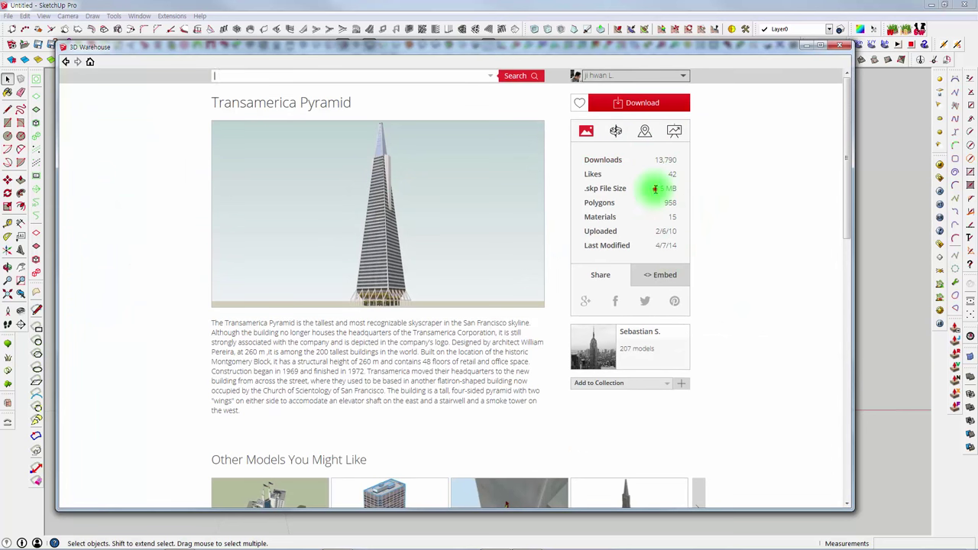
{"action": "left_click_drag", "start_coordinate": [655, 189], "coordinate": [678, 188]}
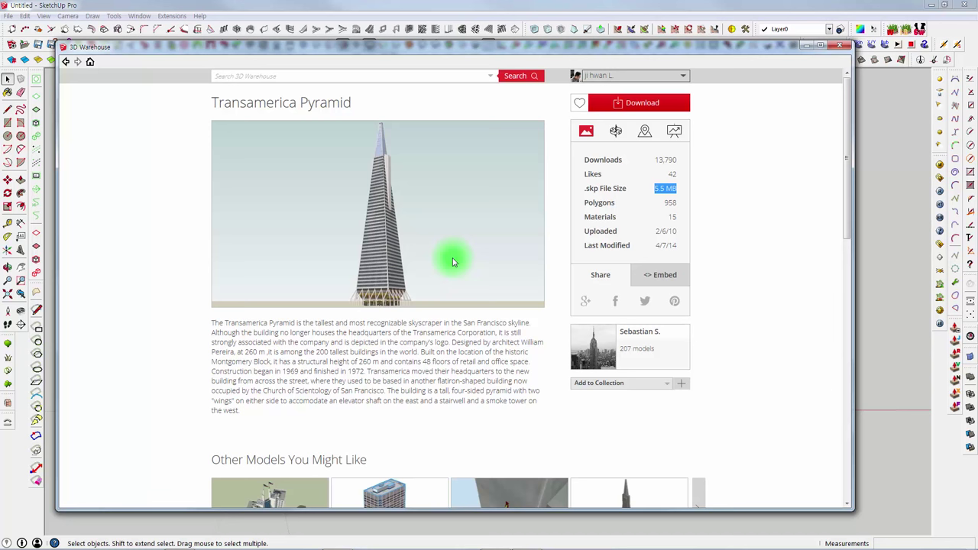
{"action": "left_click", "coordinate": [626, 104]}
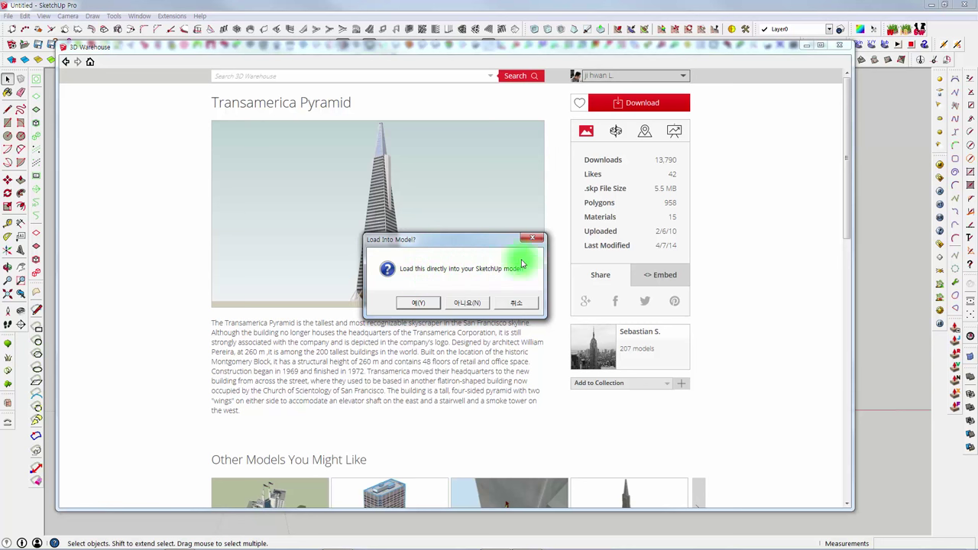
{"action": "left_click_drag", "start_coordinate": [476, 239], "coordinate": [488, 203]}
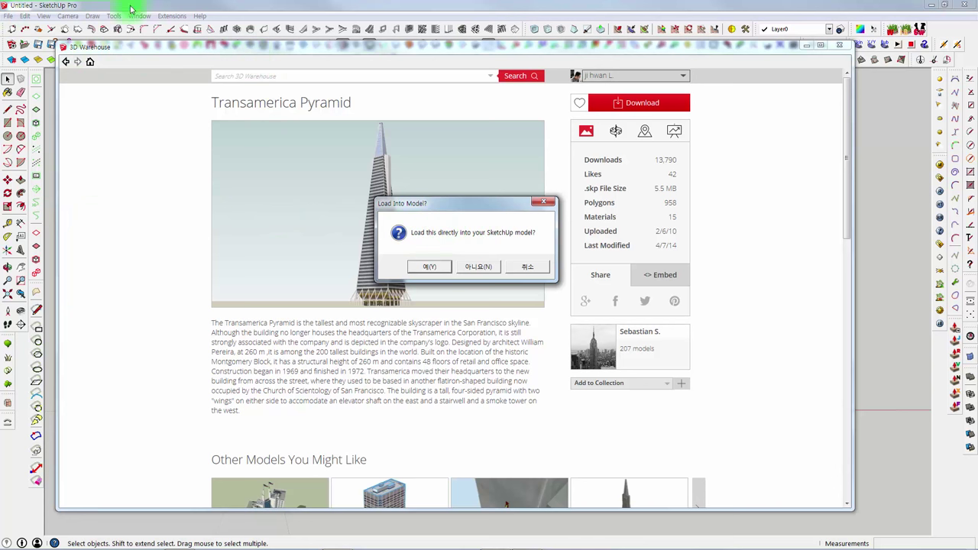
{"action": "left_click", "coordinate": [429, 267]}
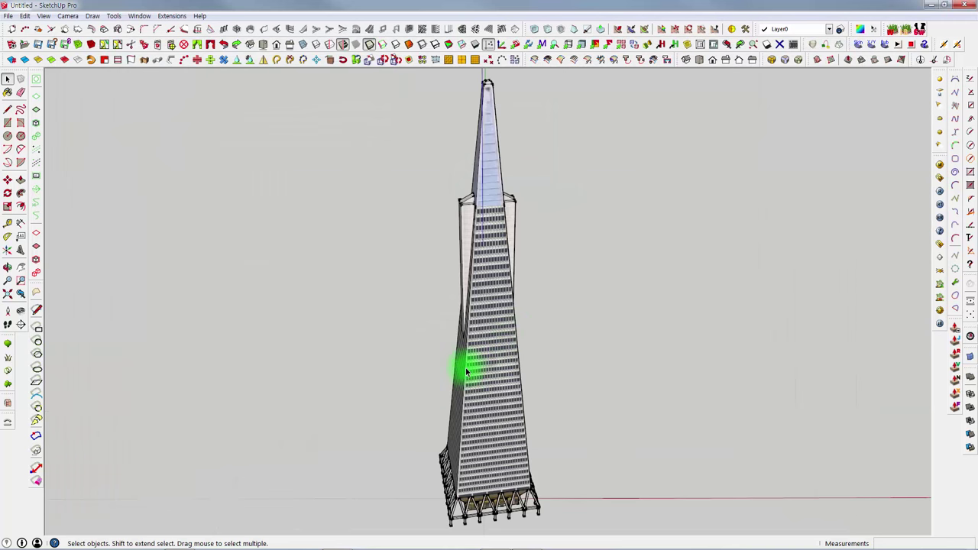
Zoom in on the pyramid's trussed base and select the tower to inspect it.
{"action": "mouse_move", "coordinate": [494, 372]}
{"action": "middle_mouse_down"}
{"action": "mouse_move", "coordinate": [465, 343]}
{"action": "mouse_move", "coordinate": [283, 318]}
{"action": "mouse_move", "coordinate": [421, 418]}
{"action": "mouse_move", "coordinate": [447, 361]}
{"action": "mouse_move", "coordinate": [467, 388]}
{"action": "middle_mouse_up"}
{"action": "scroll", "coordinate": [443, 400], "scroll_direction": "up", "scroll_amount": 3}
{"action": "scroll", "coordinate": [452, 344], "scroll_direction": "up", "scroll_amount": 3}
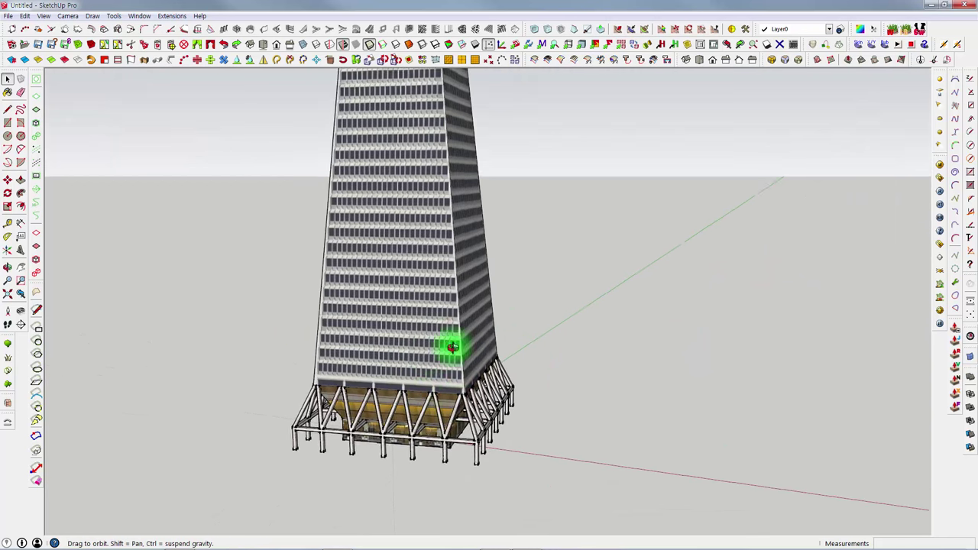
{"action": "mouse_move", "coordinate": [451, 344]}
{"action": "middle_mouse_down"}
{"action": "mouse_move", "coordinate": [497, 321]}
{"action": "mouse_move", "coordinate": [380, 316]}
{"action": "mouse_move", "coordinate": [393, 309]}
{"action": "middle_mouse_up"}
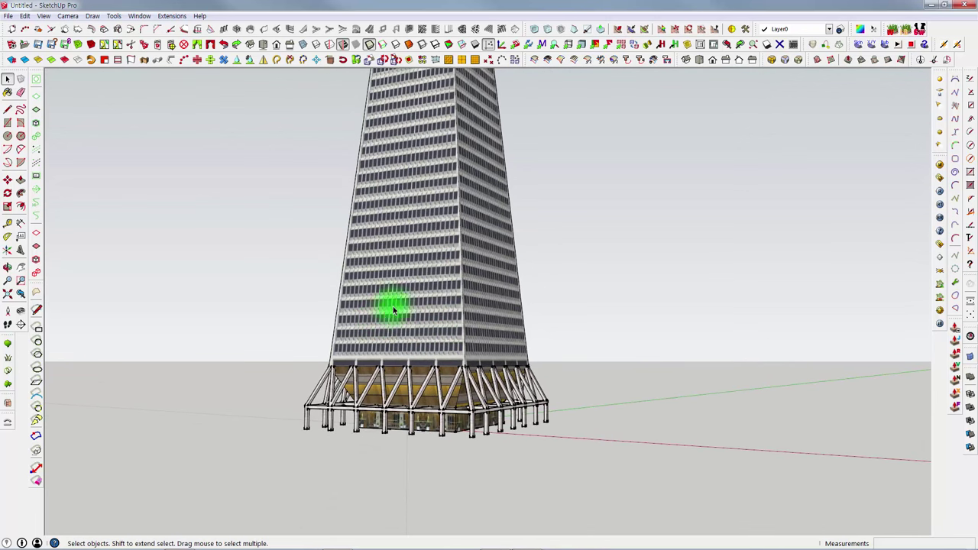
{"action": "left_click", "coordinate": [456, 237]}
{"action": "mouse_move", "coordinate": [500, 262]}
{"action": "middle_mouse_down"}
{"action": "mouse_move", "coordinate": [577, 214]}
{"action": "mouse_move", "coordinate": [576, 240]}
{"action": "mouse_move", "coordinate": [506, 400]}
{"action": "middle_mouse_up"}
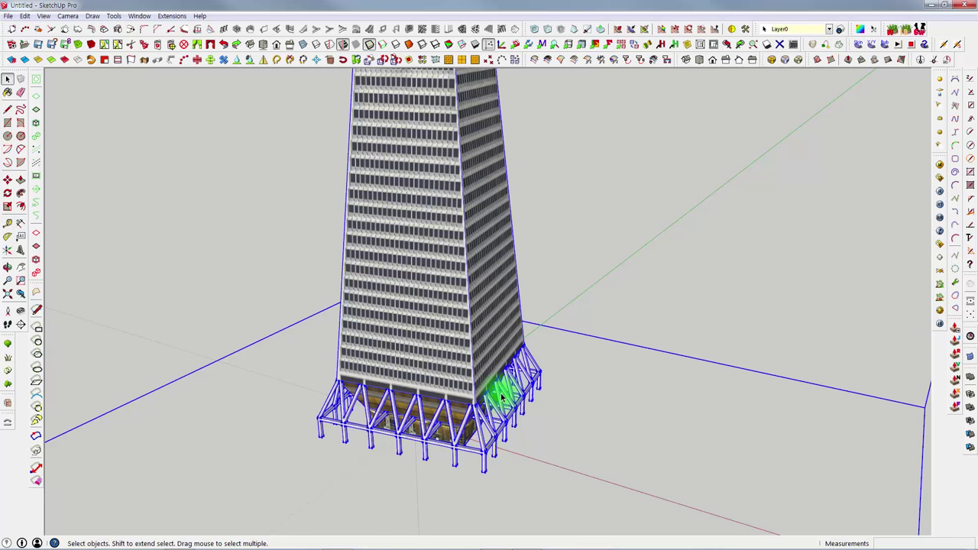
{"action": "left_click", "coordinate": [608, 237]}
Reselect the tower and orbit around it from low, frontal, corner and top views.
{"action": "mouse_move", "coordinate": [609, 236]}
{"action": "middle_mouse_down"}
{"action": "mouse_move", "coordinate": [586, 205]}
{"action": "mouse_move", "coordinate": [568, 205]}
{"action": "middle_mouse_up"}
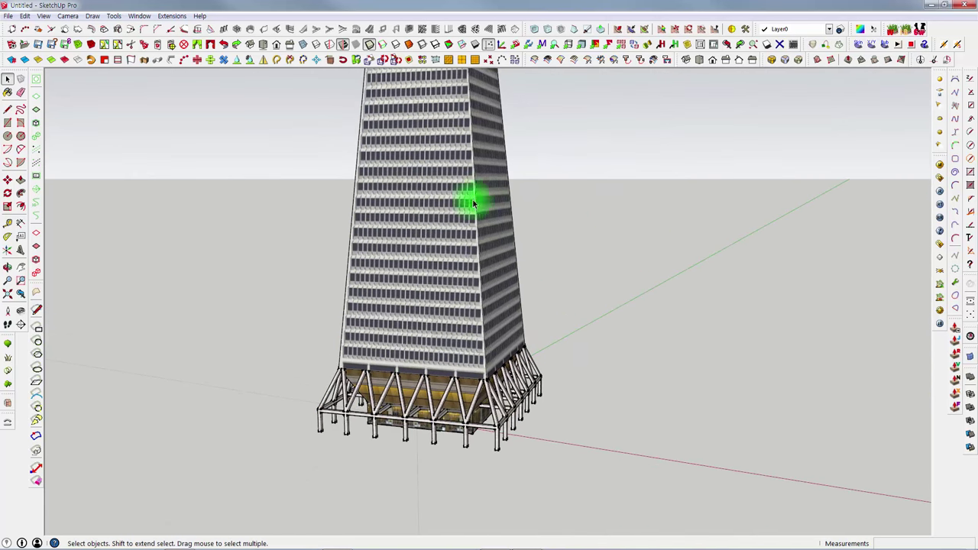
{"action": "middle_click_drag", "start_coordinate": [454, 189], "coordinate": [420, 252]}
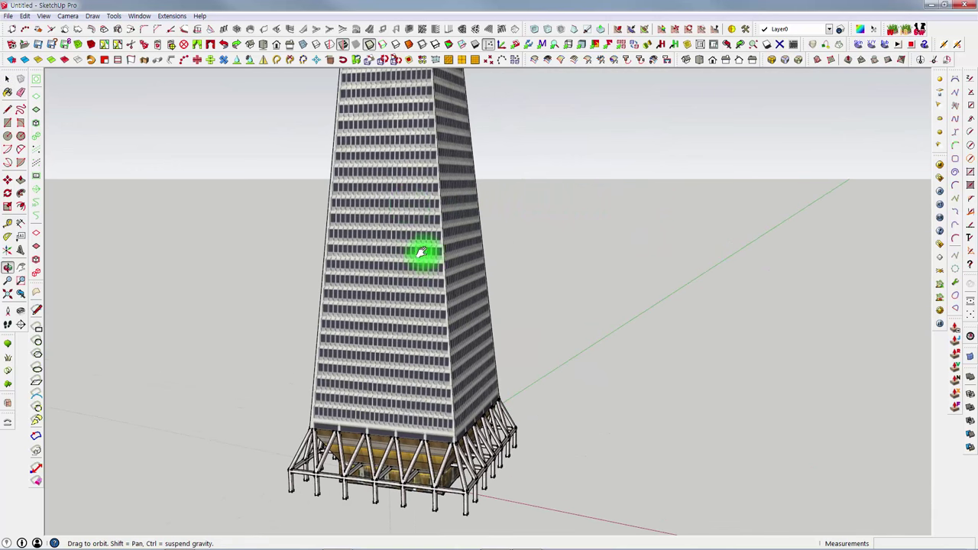
{"action": "left_click", "coordinate": [412, 172]}
{"action": "mouse_move", "coordinate": [413, 172]}
{"action": "middle_mouse_down"}
{"action": "mouse_move", "coordinate": [410, 205]}
{"action": "mouse_move", "coordinate": [508, 144]}
{"action": "mouse_move", "coordinate": [637, 115]}
{"action": "mouse_move", "coordinate": [581, 148]}
{"action": "mouse_move", "coordinate": [586, 167]}
{"action": "mouse_move", "coordinate": [436, 170]}
{"action": "middle_mouse_up"}
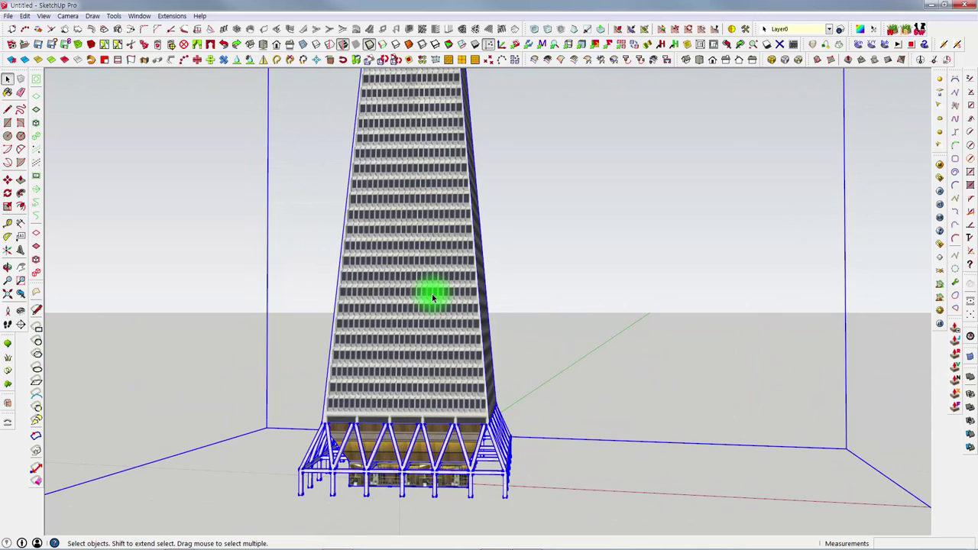
{"action": "mouse_move", "coordinate": [552, 264]}
{"action": "middle_mouse_down"}
{"action": "mouse_move", "coordinate": [539, 242]}
{"action": "mouse_move", "coordinate": [459, 188]}
{"action": "mouse_move", "coordinate": [426, 199]}
{"action": "mouse_move", "coordinate": [435, 314]}
{"action": "mouse_move", "coordinate": [485, 273]}
{"action": "mouse_move", "coordinate": [655, 196]}
{"action": "middle_mouse_up"}
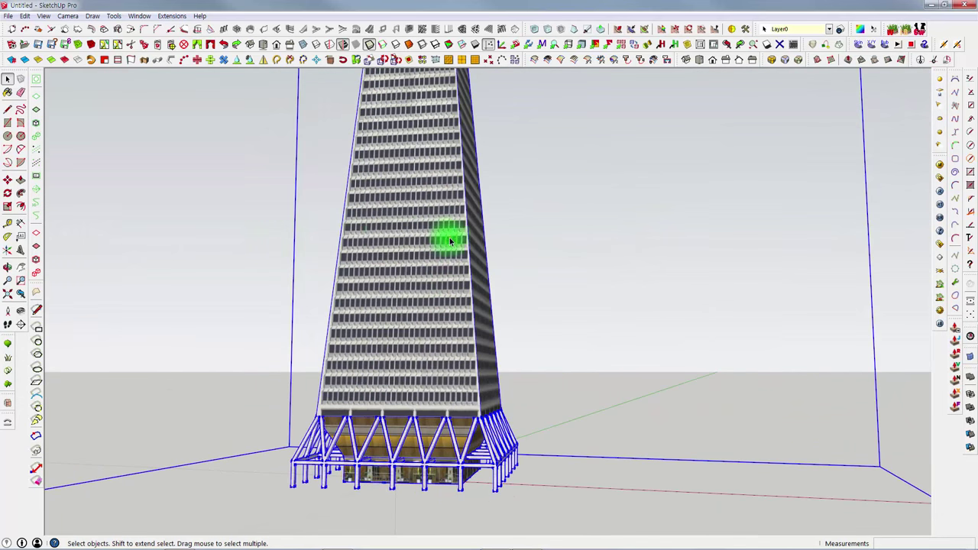
{"action": "middle_click_drag", "start_coordinate": [449, 237], "coordinate": [443, 222]}
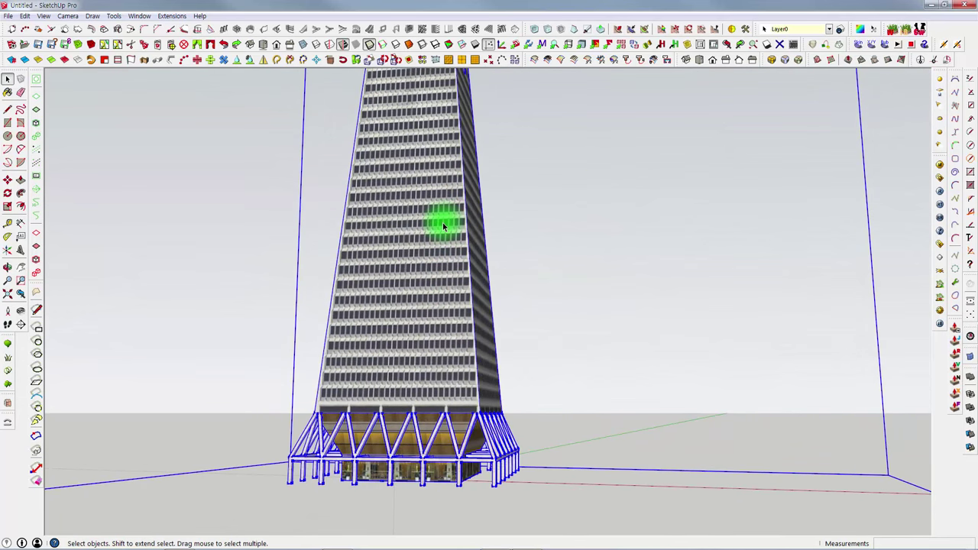
{"action": "mouse_move", "coordinate": [517, 218]}
{"action": "middle_mouse_down"}
{"action": "mouse_move", "coordinate": [373, 273]}
{"action": "mouse_move", "coordinate": [357, 262]}
{"action": "mouse_move", "coordinate": [406, 192]}
{"action": "mouse_move", "coordinate": [507, 161]}
{"action": "mouse_move", "coordinate": [550, 162]}
{"action": "mouse_move", "coordinate": [557, 262]}
{"action": "mouse_move", "coordinate": [421, 334]}
{"action": "mouse_move", "coordinate": [365, 304]}
{"action": "middle_mouse_up"}
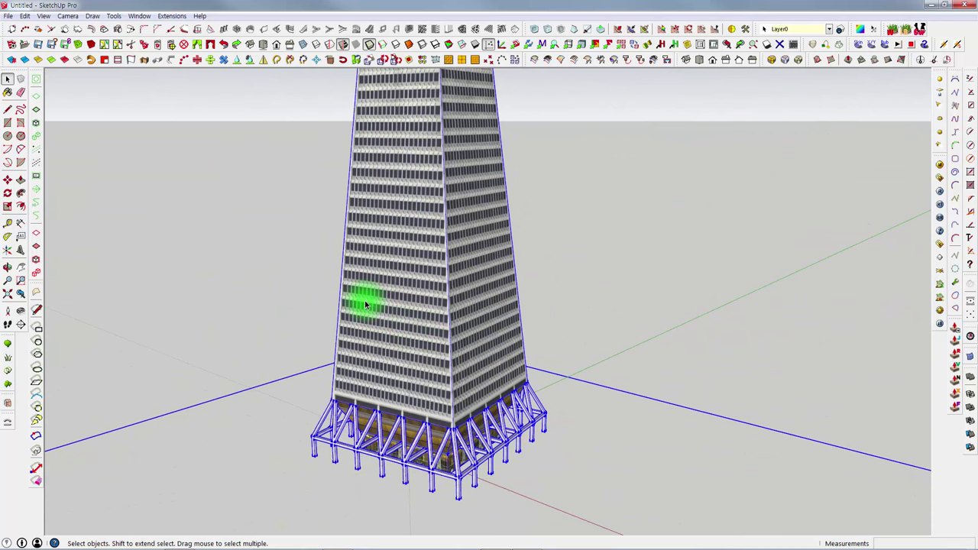
{"action": "mouse_move", "coordinate": [400, 277]}
{"action": "middle_mouse_down"}
{"action": "mouse_move", "coordinate": [421, 211]}
{"action": "mouse_move", "coordinate": [528, 171]}
{"action": "middle_mouse_up"}
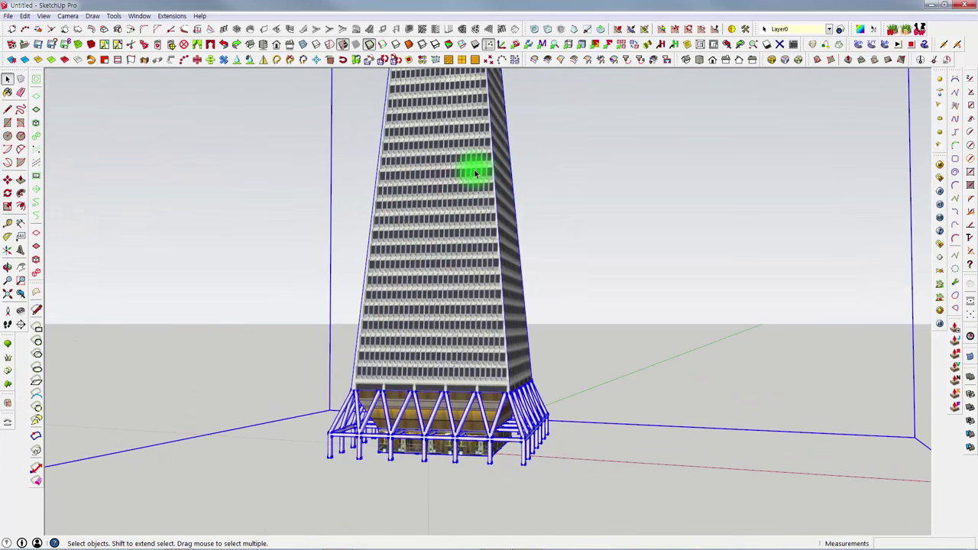
{"action": "mouse_move", "coordinate": [474, 169]}
{"action": "middle_mouse_down"}
{"action": "mouse_move", "coordinate": [517, 299]}
{"action": "mouse_move", "coordinate": [465, 344]}
{"action": "mouse_move", "coordinate": [542, 255]}
{"action": "middle_mouse_up"}
Deselect the tower and load the Display shelving hanging unit from 3D Warehouse into the model.
{"action": "left_click", "coordinate": [542, 254]}
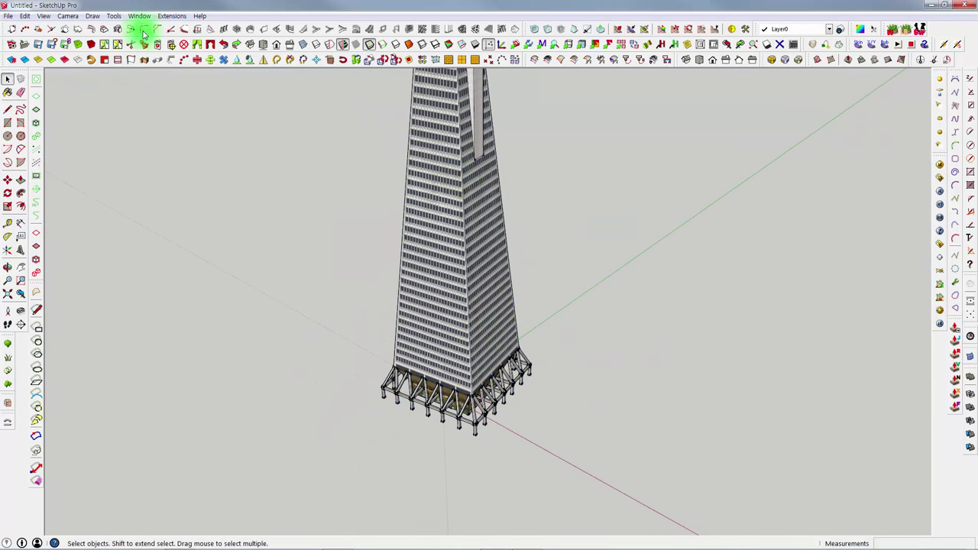
{"action": "left_click", "coordinate": [8, 15]}
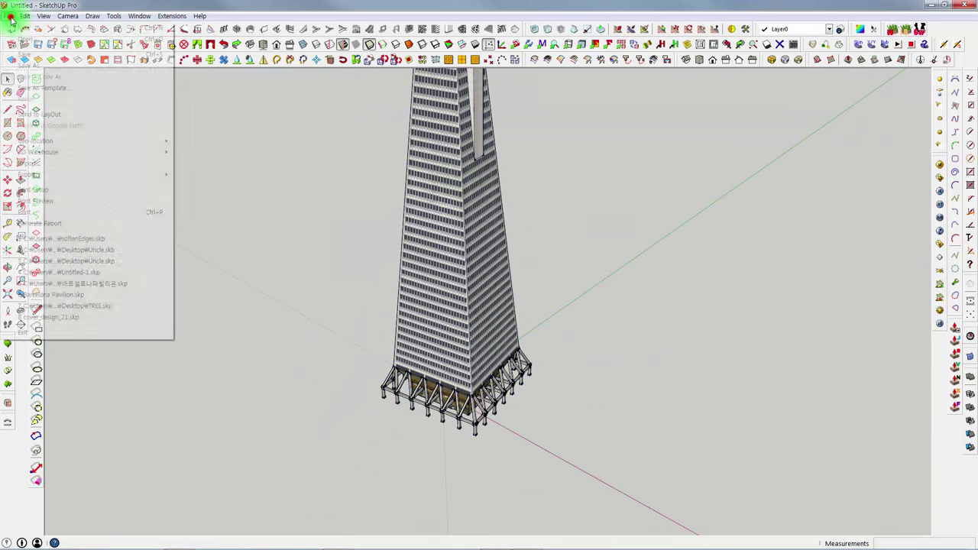
{"action": "mouse_move", "coordinate": [38, 152]}
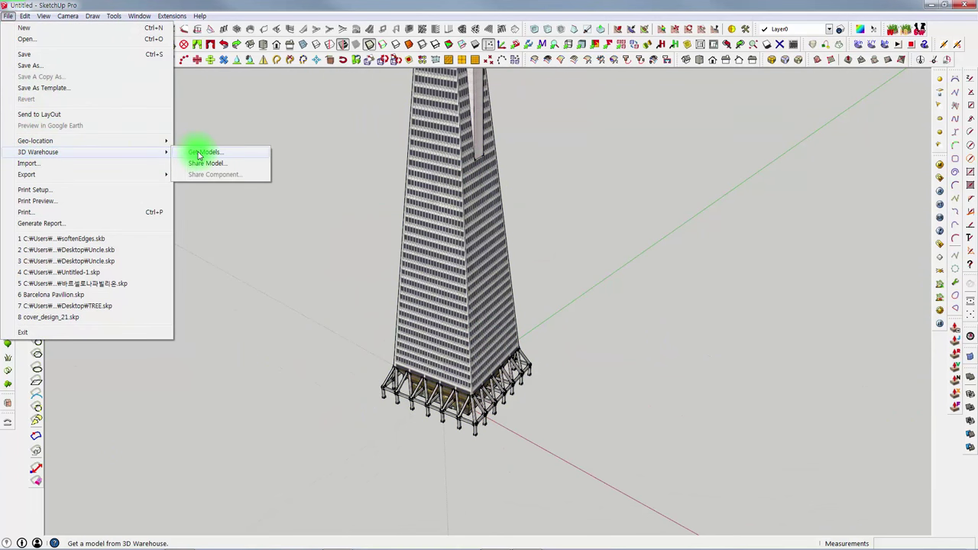
{"action": "left_click", "coordinate": [198, 155]}
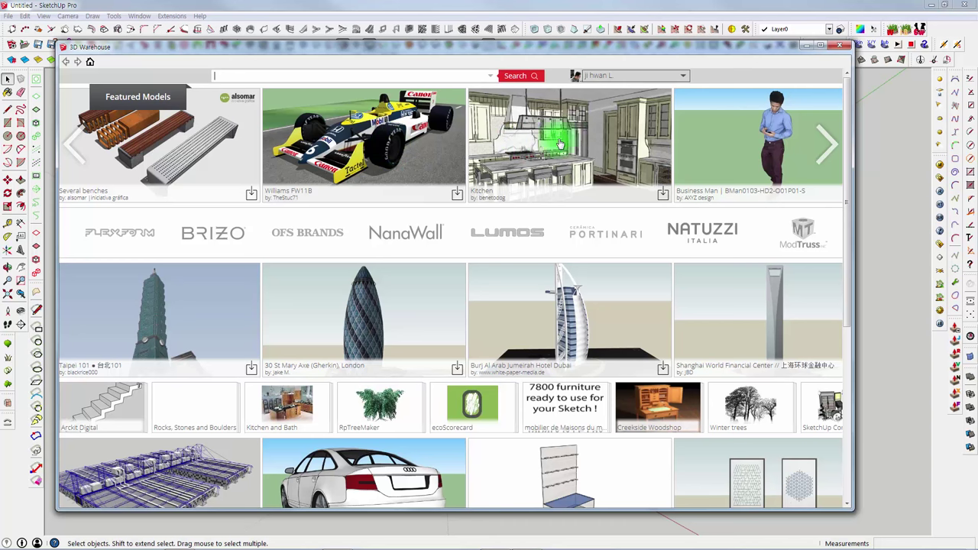
{"action": "mouse_move", "coordinate": [363, 314]}
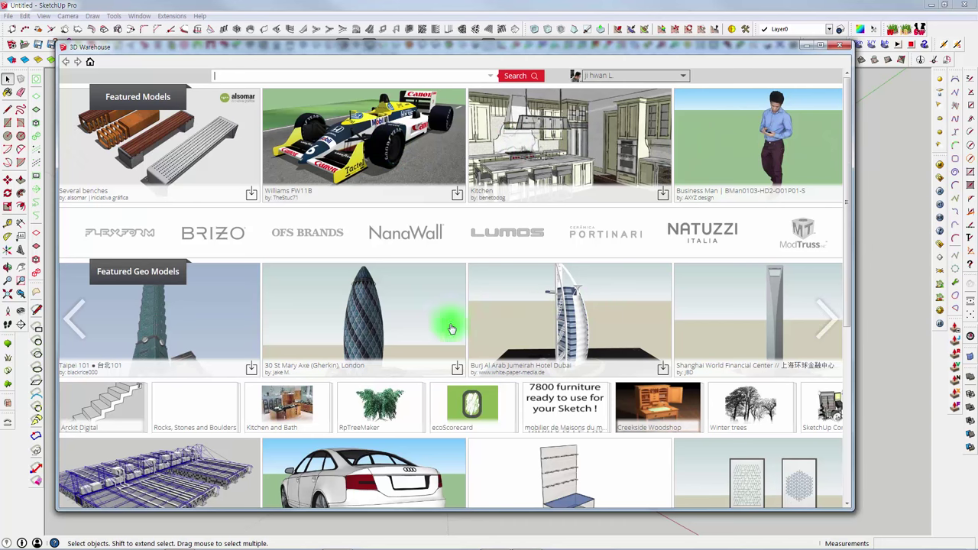
{"action": "scroll", "coordinate": [362, 325], "scroll_direction": "down", "scroll_amount": 3}
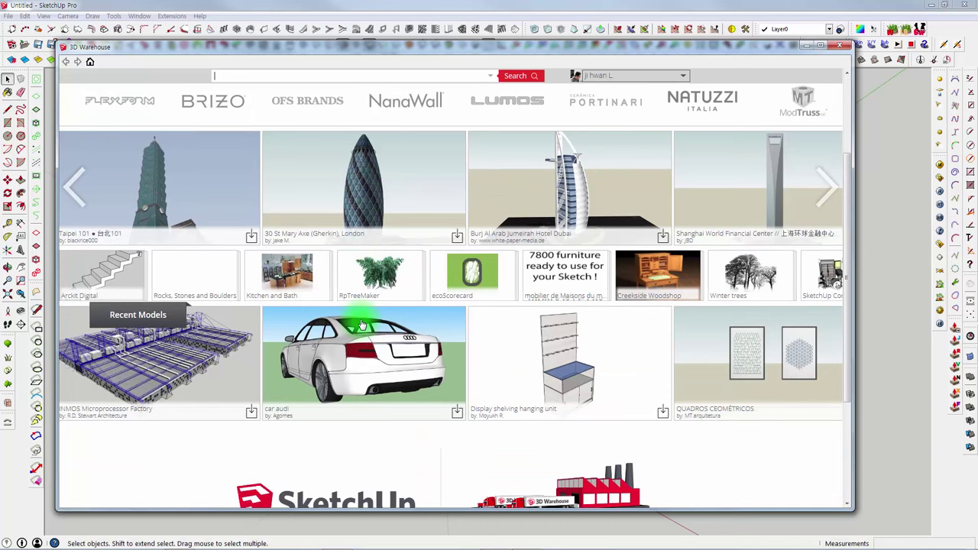
{"action": "scroll", "coordinate": [362, 325], "scroll_direction": "down", "scroll_amount": 2}
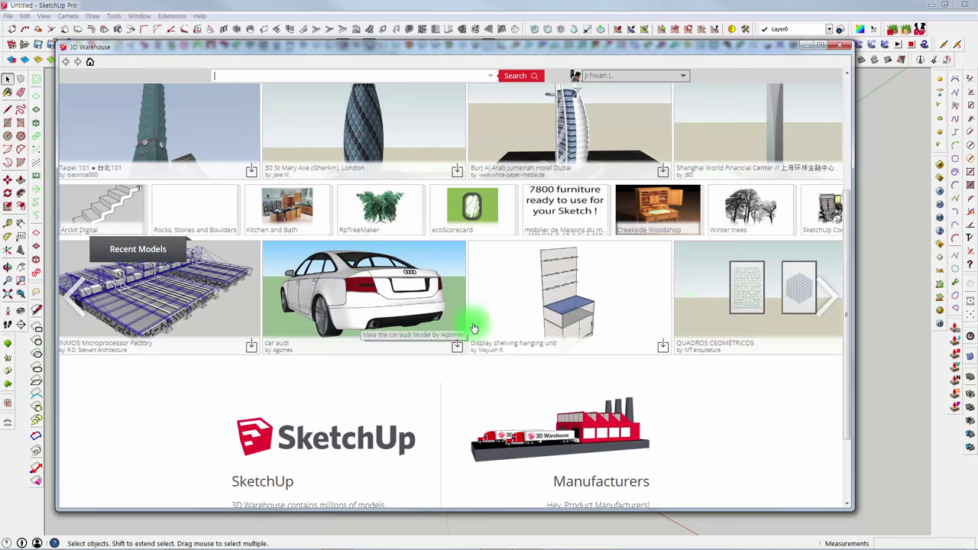
{"action": "left_click", "coordinate": [592, 287]}
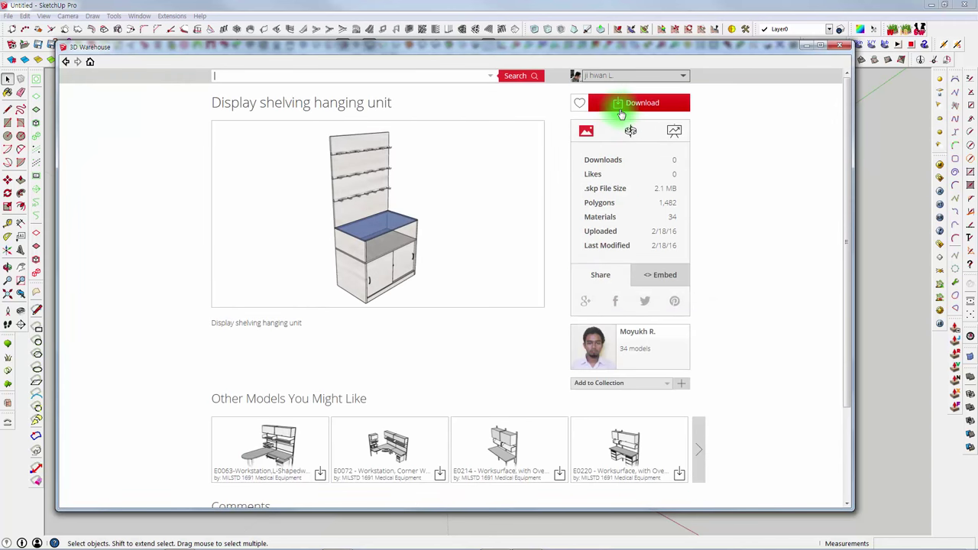
{"action": "left_click", "coordinate": [624, 104]}
{"action": "left_click", "coordinate": [420, 300]}
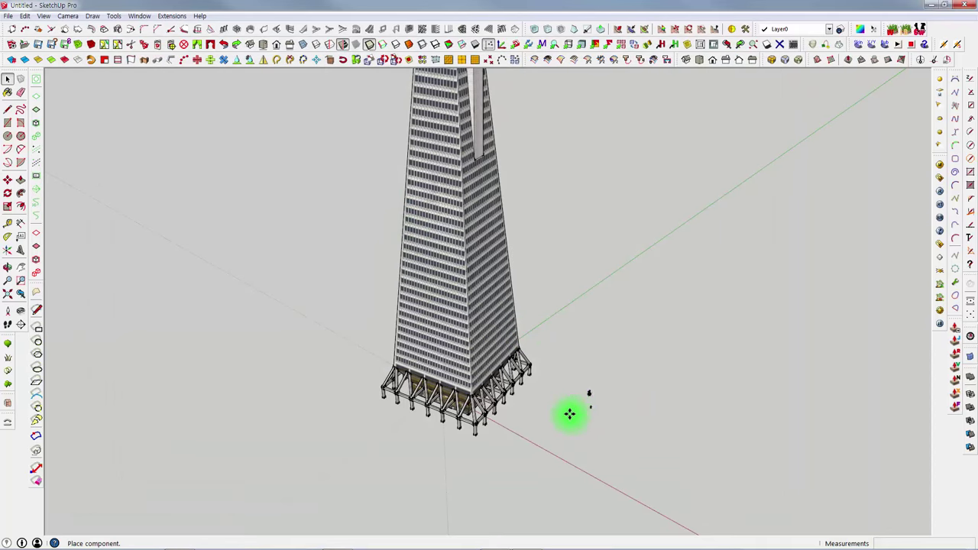
Place the shelving unit beside the tower and zoom in on the tower base.
{"action": "left_click", "coordinate": [571, 416]}
{"action": "scroll", "coordinate": [572, 417], "scroll_direction": "up", "scroll_amount": 1}
{"action": "scroll", "coordinate": [569, 405], "scroll_direction": "up", "scroll_amount": 2}
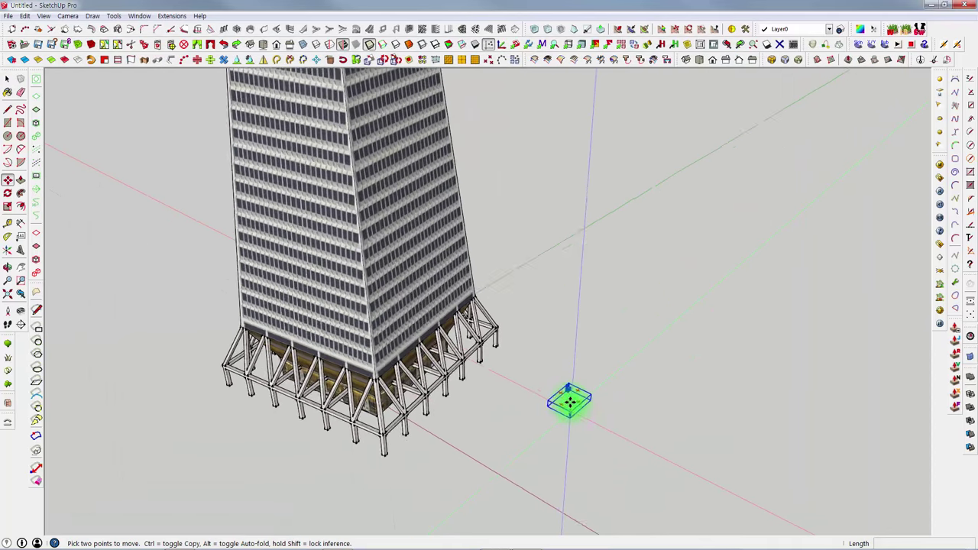
{"action": "scroll", "coordinate": [568, 397], "scroll_direction": "up", "scroll_amount": 2}
{"action": "scroll", "coordinate": [568, 395], "scroll_direction": "up", "scroll_amount": 2}
{"action": "middle_click_drag", "start_coordinate": [590, 403], "coordinate": [544, 434]}
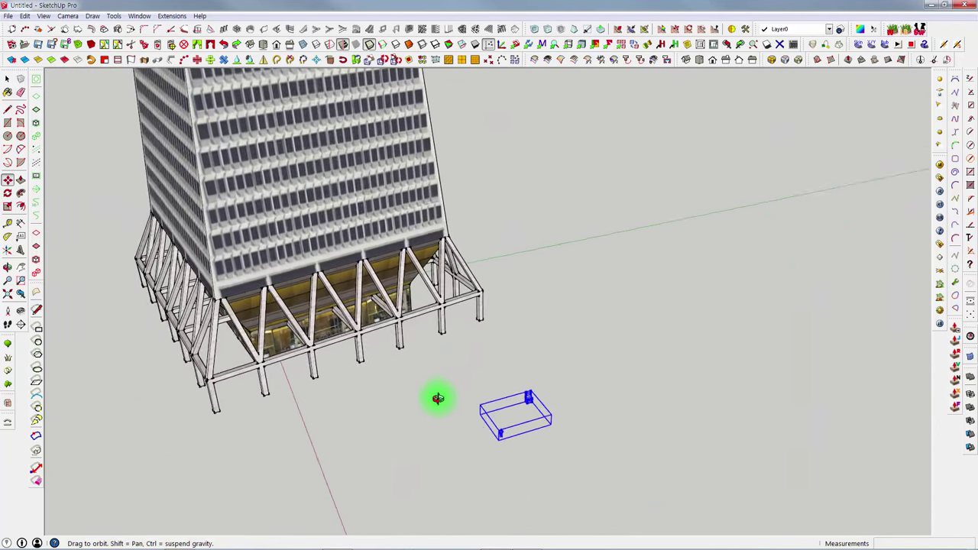
{"action": "scroll", "coordinate": [491, 375], "scroll_direction": "up", "scroll_amount": 2}
{"action": "scroll", "coordinate": [486, 375], "scroll_direction": "up", "scroll_amount": 2}
{"action": "mouse_move", "coordinate": [487, 375]}
{"action": "middle_mouse_down"}
{"action": "mouse_move", "coordinate": [470, 375]}
{"action": "mouse_move", "coordinate": [495, 374]}
{"action": "mouse_move", "coordinate": [489, 359]}
{"action": "middle_mouse_up"}
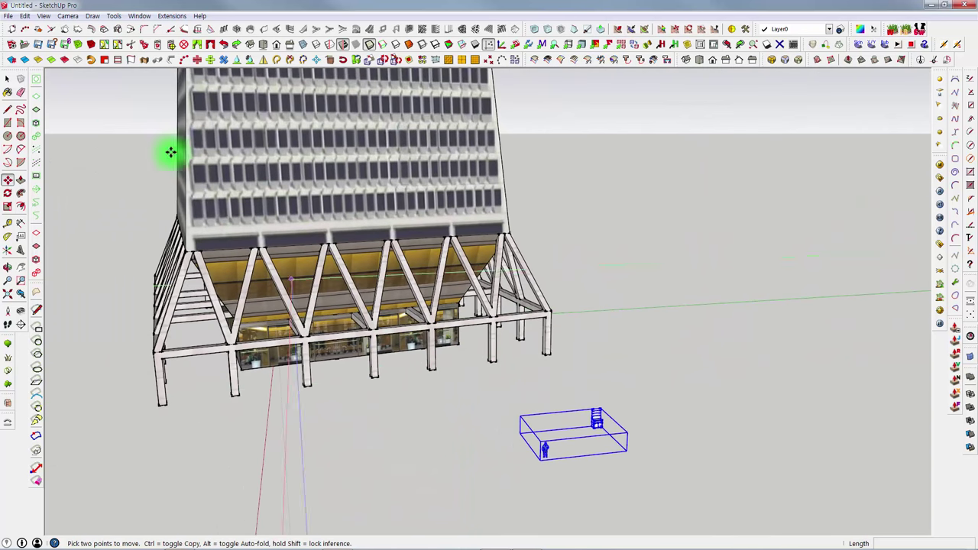
Select all and delete the tower and shelving unit, leaving only the person figure.
{"action": "left_click", "coordinate": [25, 16]}
{"action": "left_click", "coordinate": [616, 283]}
{"action": "mouse_move", "coordinate": [525, 299]}
{"action": "middle_mouse_down"}
{"action": "mouse_move", "coordinate": [585, 288]}
{"action": "mouse_move", "coordinate": [623, 252]}
{"action": "middle_mouse_up"}
{"action": "key", "text": "space"}
{"action": "mouse_move", "coordinate": [667, 372]}
{"action": "middle_mouse_down"}
{"action": "mouse_move", "coordinate": [622, 392]}
{"action": "mouse_move", "coordinate": [700, 482]}
{"action": "middle_mouse_up"}
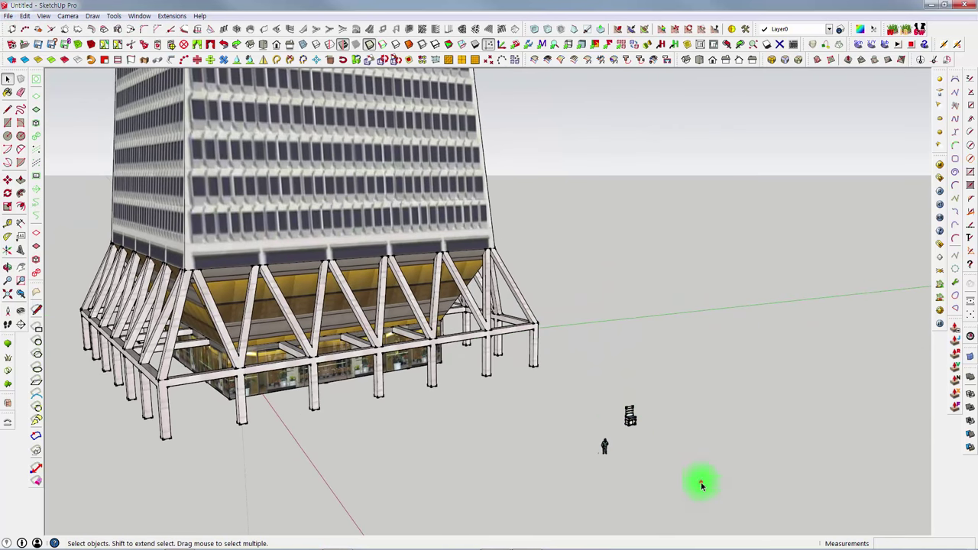
{"action": "key", "text": "ctrl+a"}
{"action": "key", "text": "Delete"}
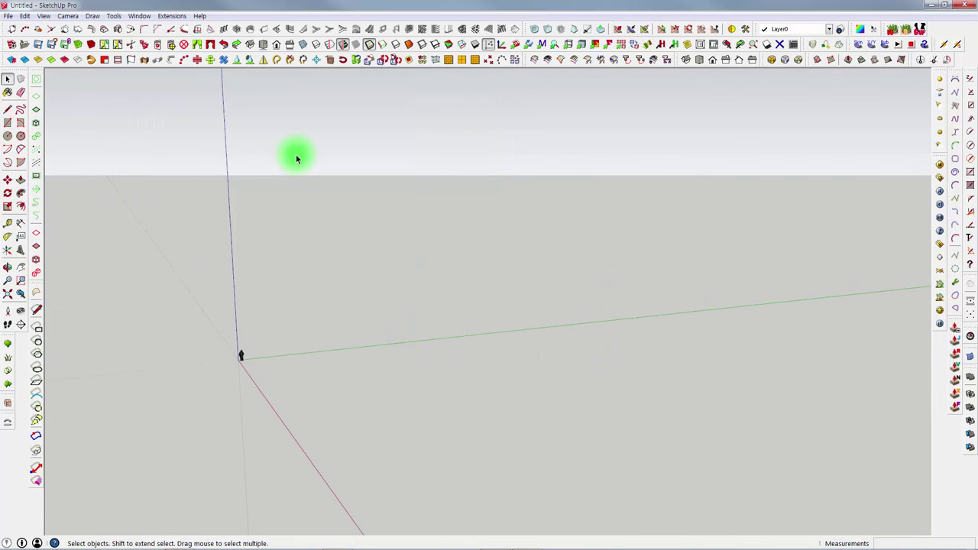
{"action": "middle_click_drag", "start_coordinate": [240, 332], "coordinate": [304, 354]}
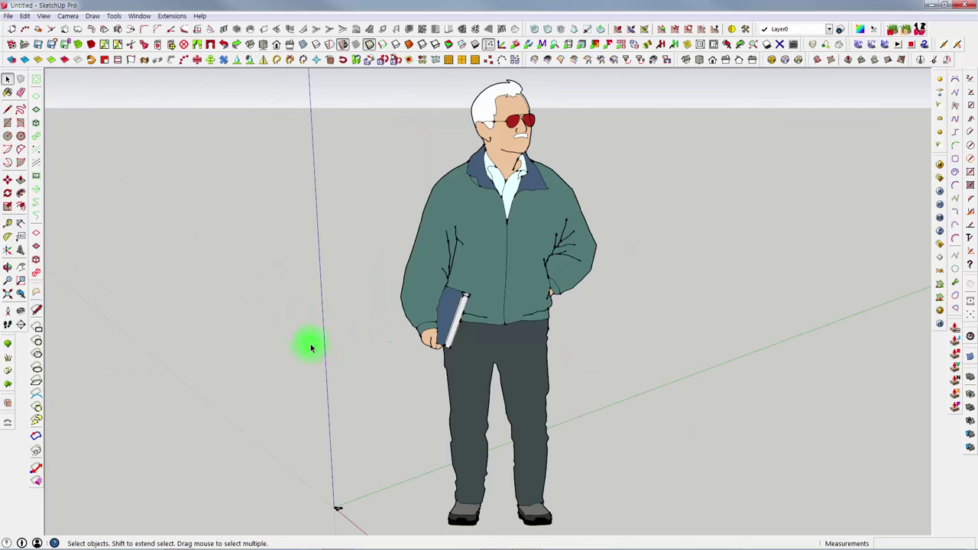
Save the figure-only model as ex.skp on the Desktop, then minimize SketchUp.
{"action": "left_click", "coordinate": [405, 275]}
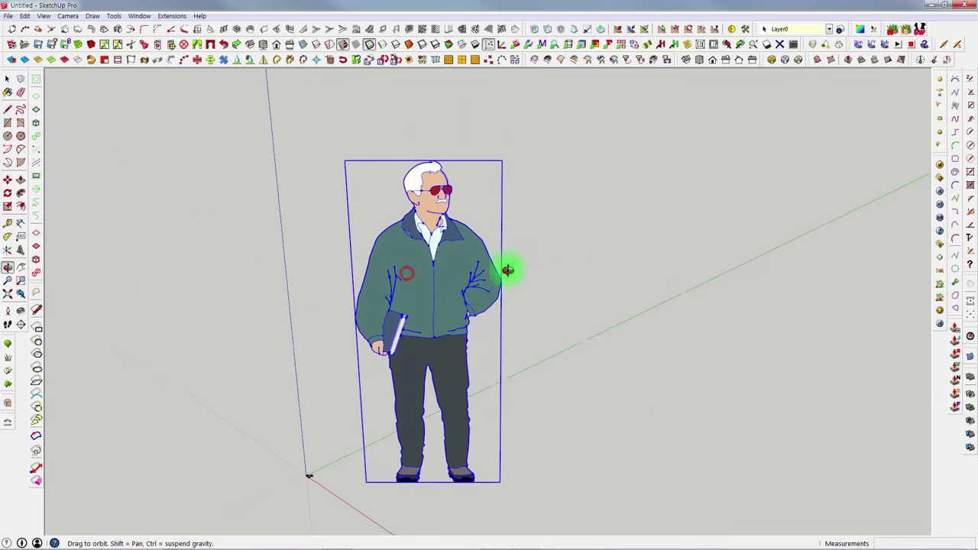
{"action": "mouse_move", "coordinate": [507, 269]}
{"action": "middle_mouse_down"}
{"action": "mouse_move", "coordinate": [459, 266]}
{"action": "mouse_move", "coordinate": [377, 229]}
{"action": "middle_mouse_up"}
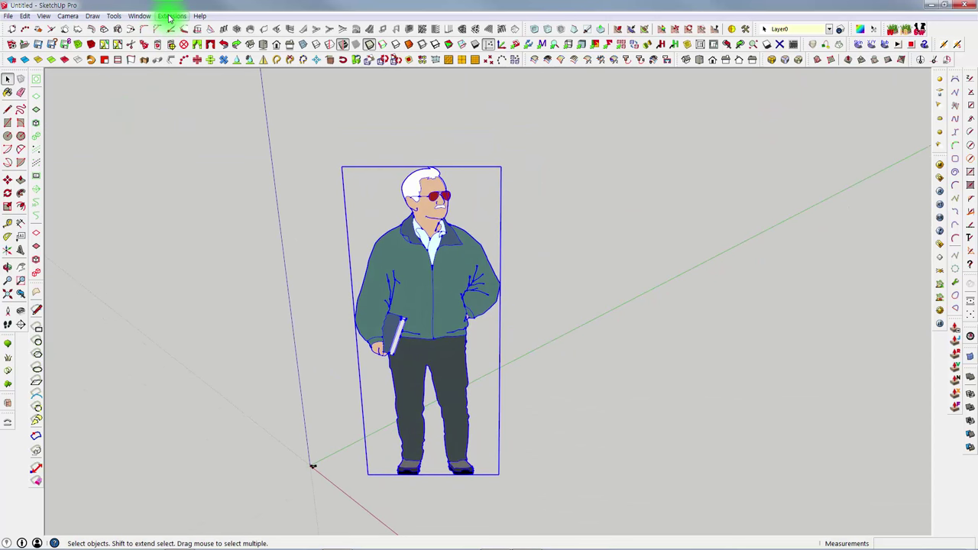
{"action": "left_click", "coordinate": [9, 16]}
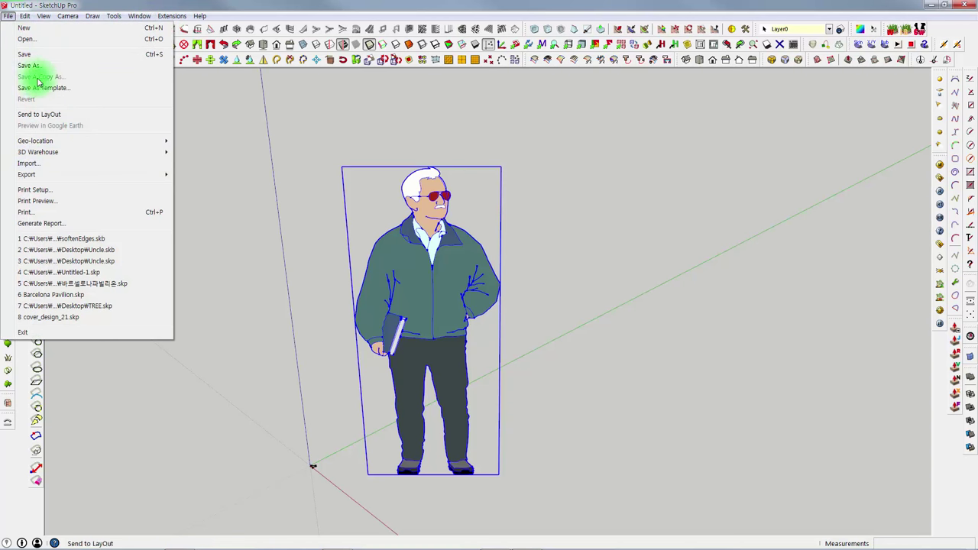
{"action": "left_click", "coordinate": [29, 55]}
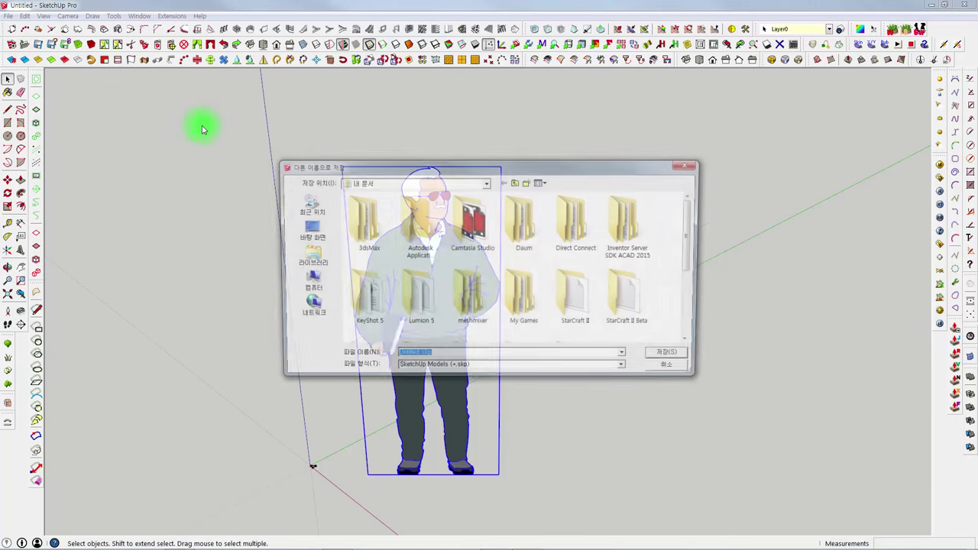
{"action": "left_click", "coordinate": [306, 229]}
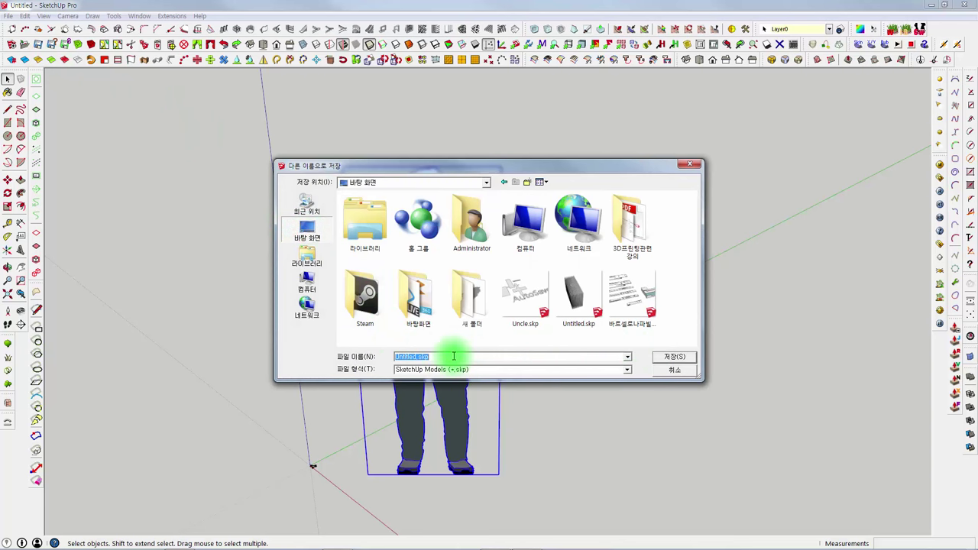
{"action": "type", "text": "ex"}
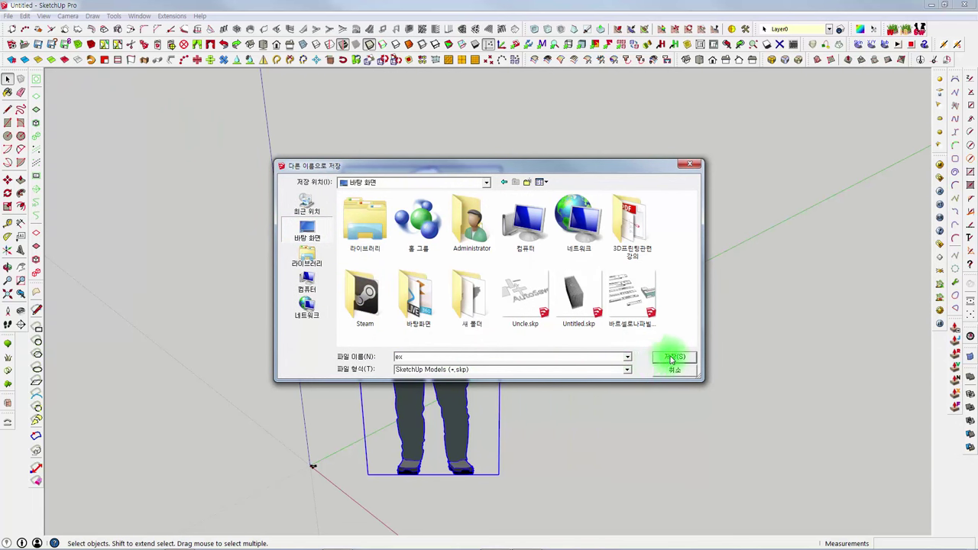
{"action": "left_click", "coordinate": [672, 356]}
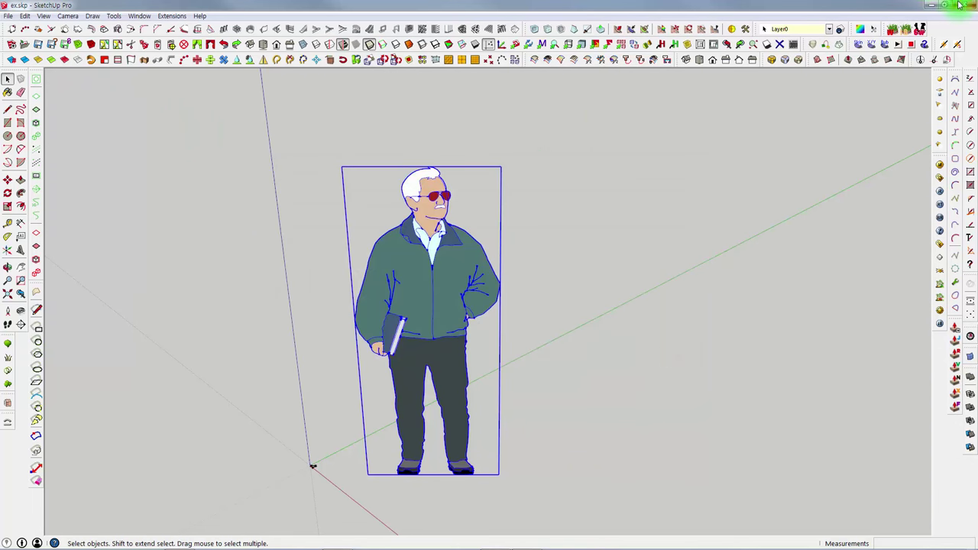
{"action": "left_click", "coordinate": [929, 5]}
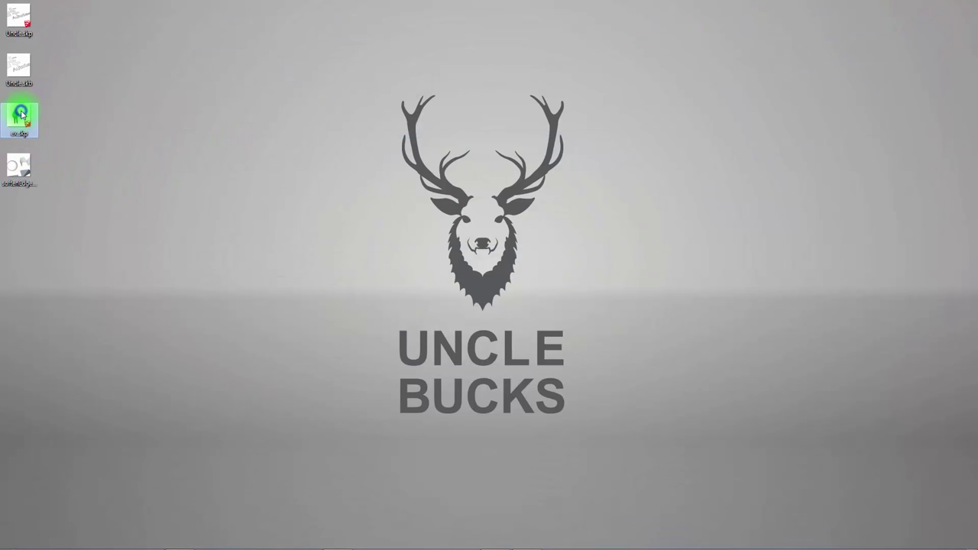
{"action": "right_click", "coordinate": [21, 115]}
{"action": "left_click", "coordinate": [37, 334]}
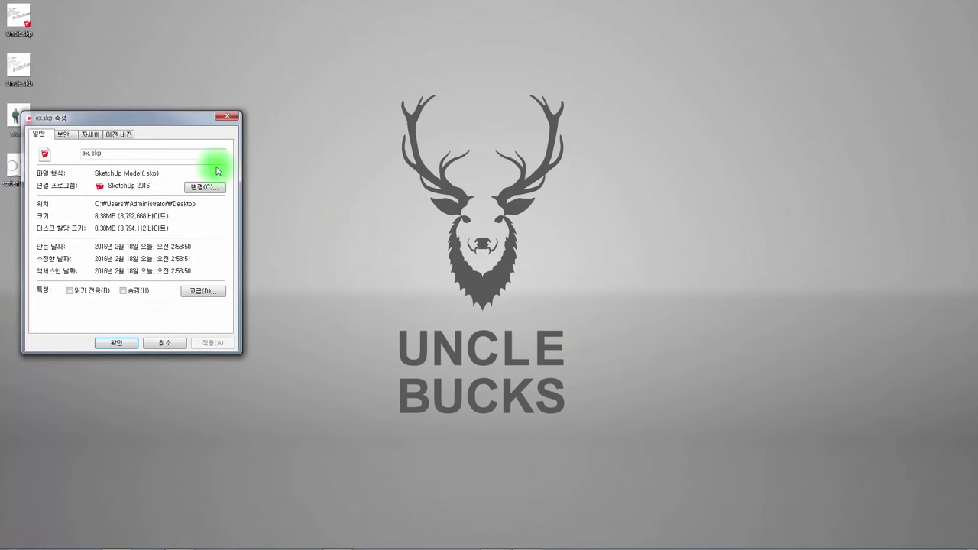
{"action": "left_click_drag", "start_coordinate": [97, 218], "coordinate": [190, 220]}
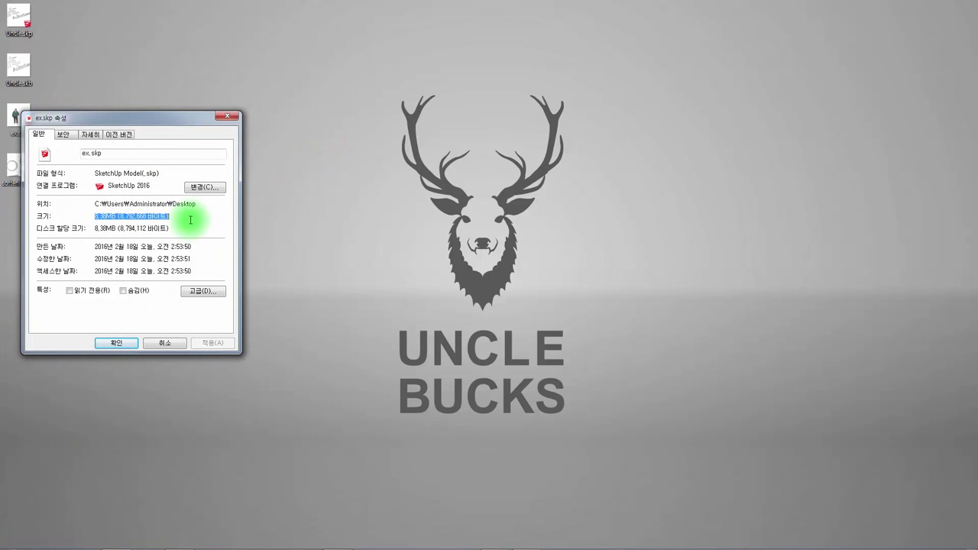
{"action": "left_click_drag", "start_coordinate": [96, 228], "coordinate": [142, 229]}
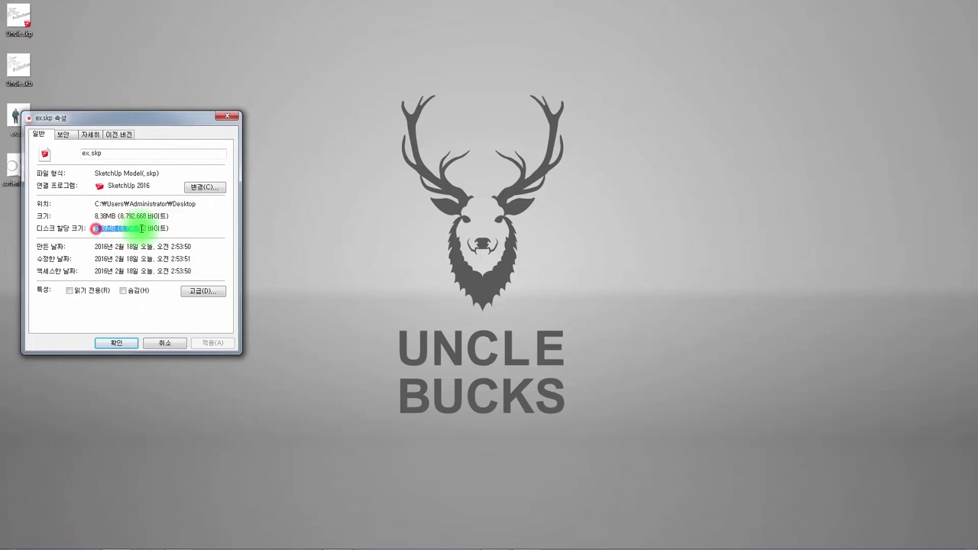
{"action": "left_click", "coordinate": [165, 343]}
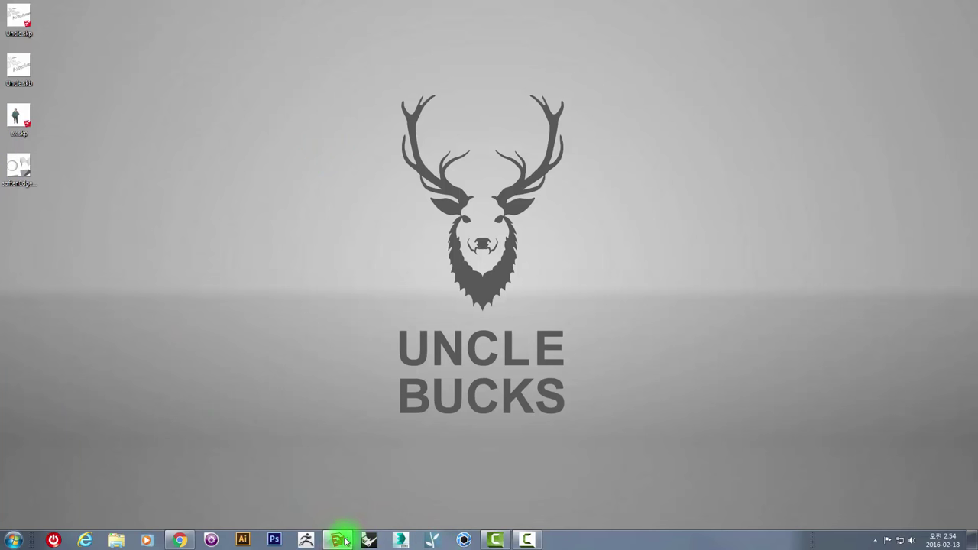
{"action": "left_click", "coordinate": [345, 541]}
{"action": "left_click", "coordinate": [137, 17]}
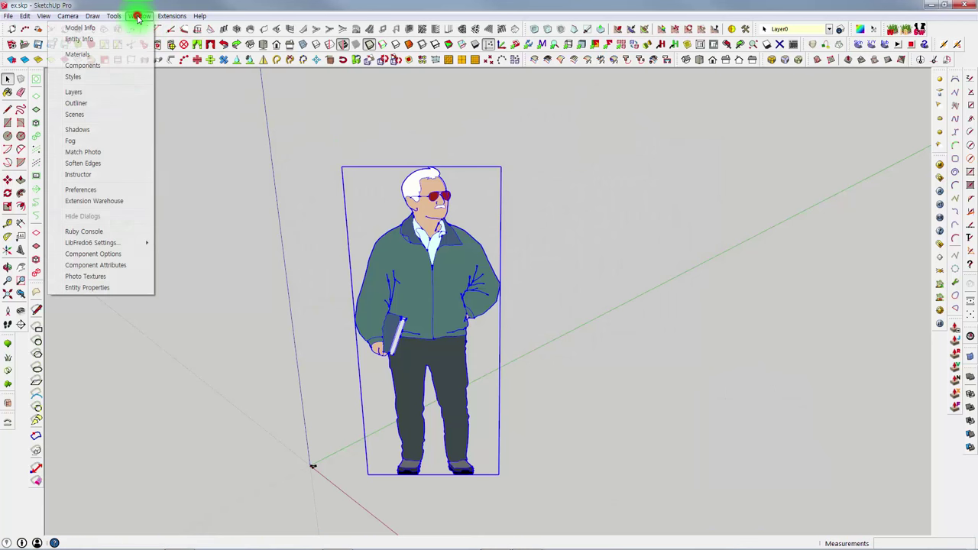
Open the Components panel beside Steve and run a 3D Warehouse search for 'car'.
{"action": "left_click", "coordinate": [85, 66]}
{"action": "mouse_move", "coordinate": [80, 30]}
{"action": "left_mouse_down"}
{"action": "mouse_move", "coordinate": [542, 38]}
{"action": "mouse_move", "coordinate": [506, 44]}
{"action": "mouse_move", "coordinate": [546, 82]}
{"action": "left_mouse_up"}
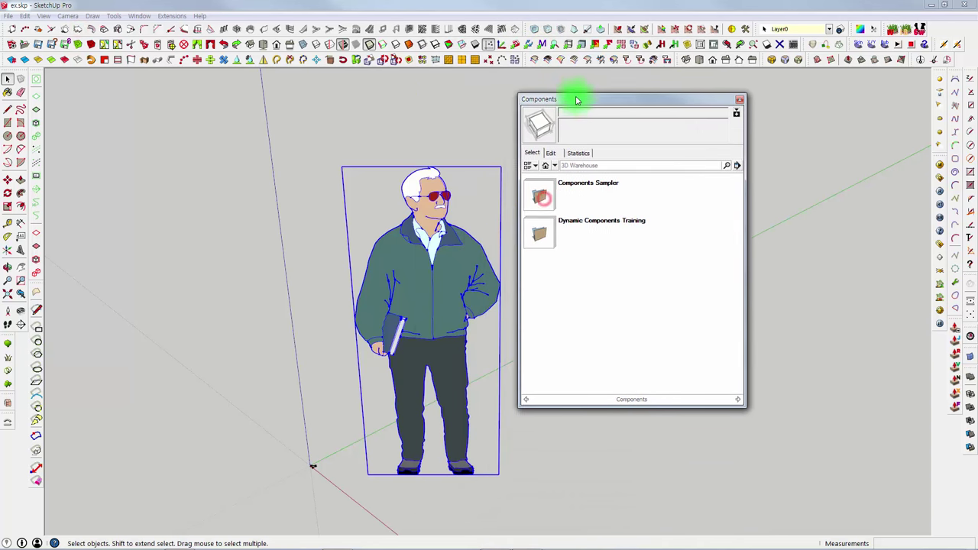
{"action": "left_click_drag", "start_coordinate": [545, 83], "coordinate": [574, 105]}
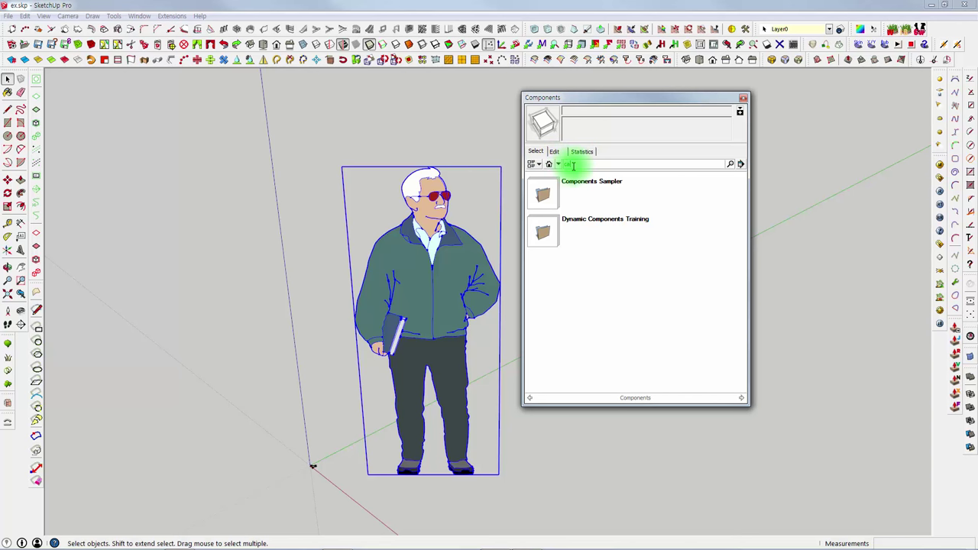
{"action": "key", "text": "Return"}
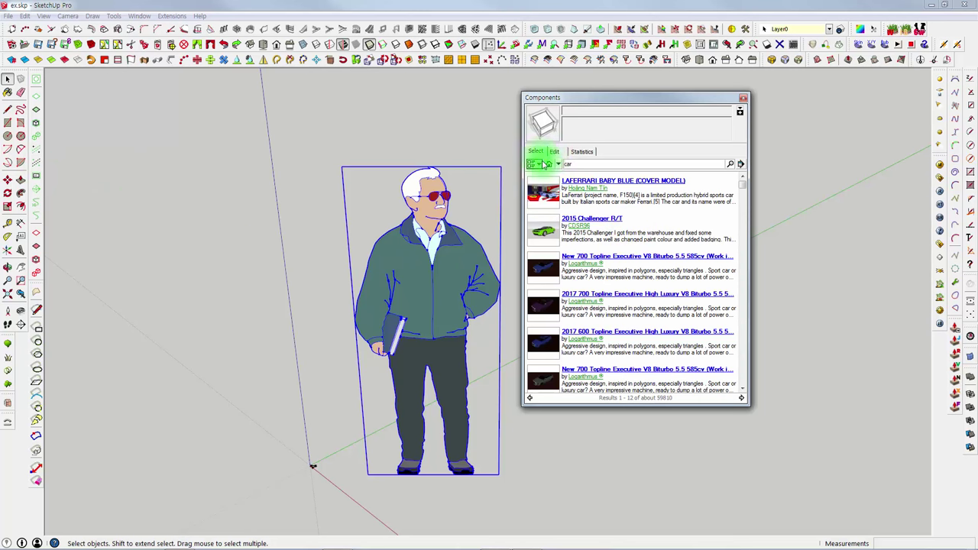
Switch the Components panel to In Model, listing Steve, Office+Chair and the other model components.
{"action": "left_click", "coordinate": [560, 165]}
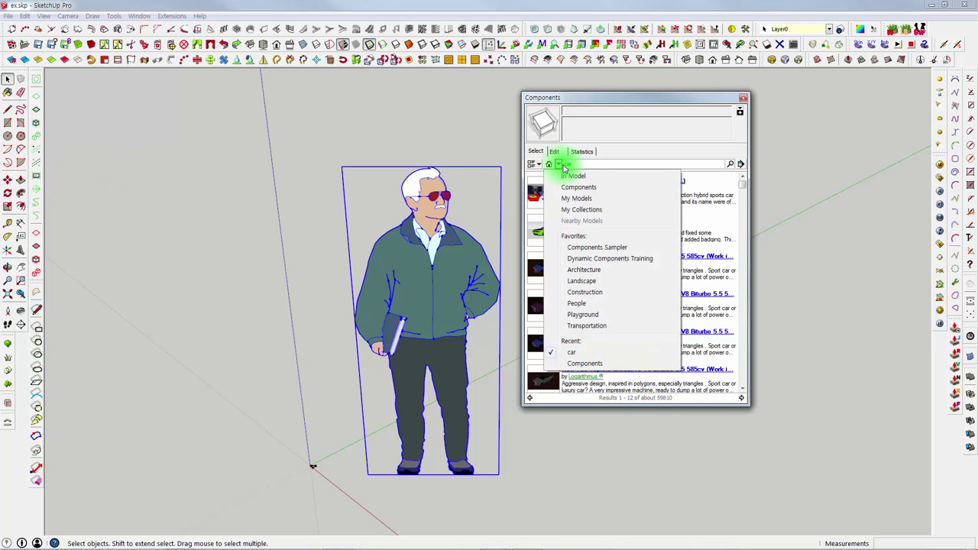
{"action": "left_click", "coordinate": [577, 176]}
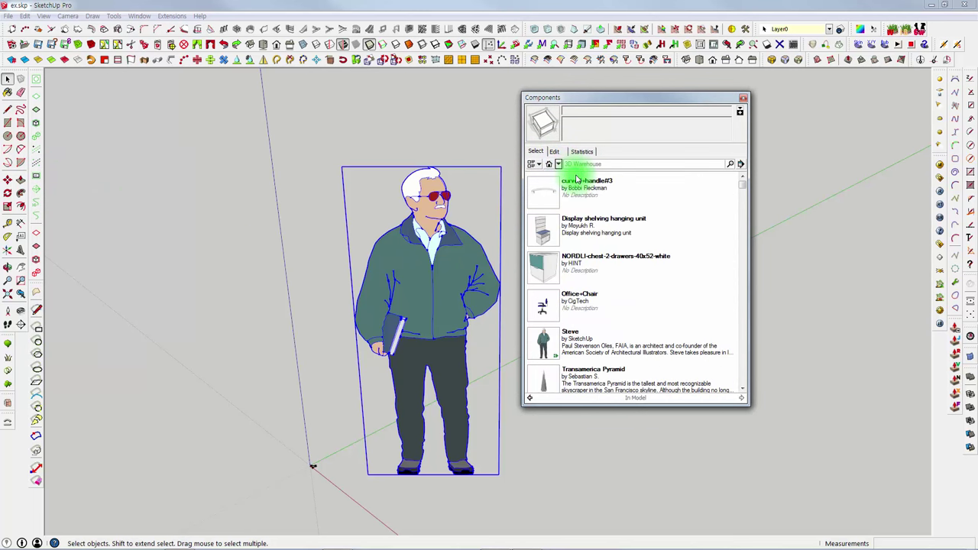
{"action": "left_click_drag", "start_coordinate": [601, 105], "coordinate": [622, 57]}
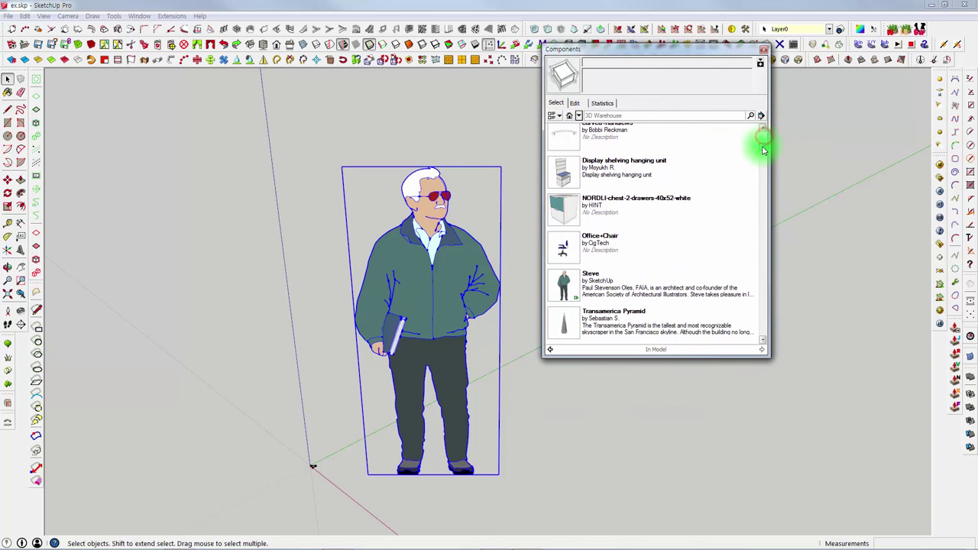
{"action": "mouse_move", "coordinate": [762, 144]}
{"action": "left_mouse_down"}
{"action": "mouse_move", "coordinate": [758, 173]}
{"action": "mouse_move", "coordinate": [755, 125]}
{"action": "left_mouse_up"}
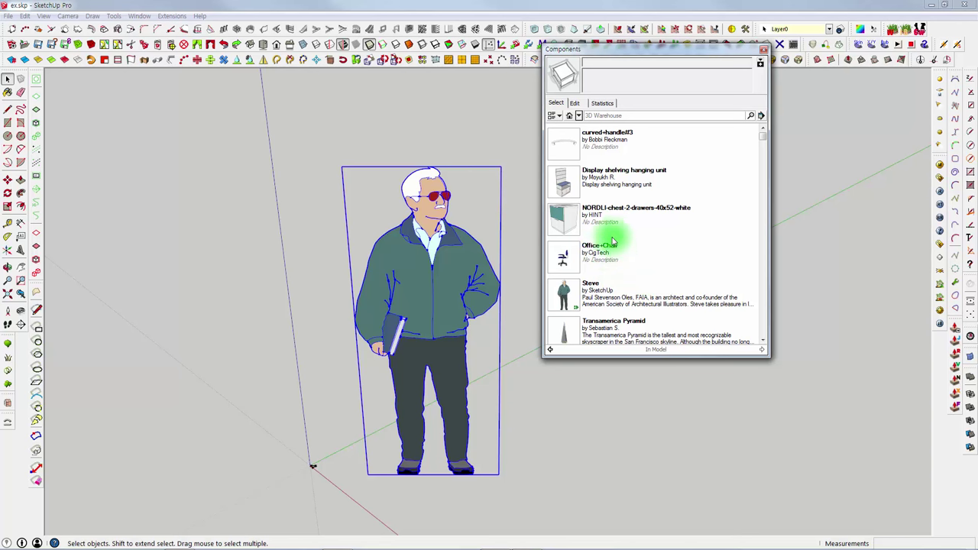
{"action": "scroll", "coordinate": [766, 139], "scroll_direction": "down", "scroll_amount": 1}
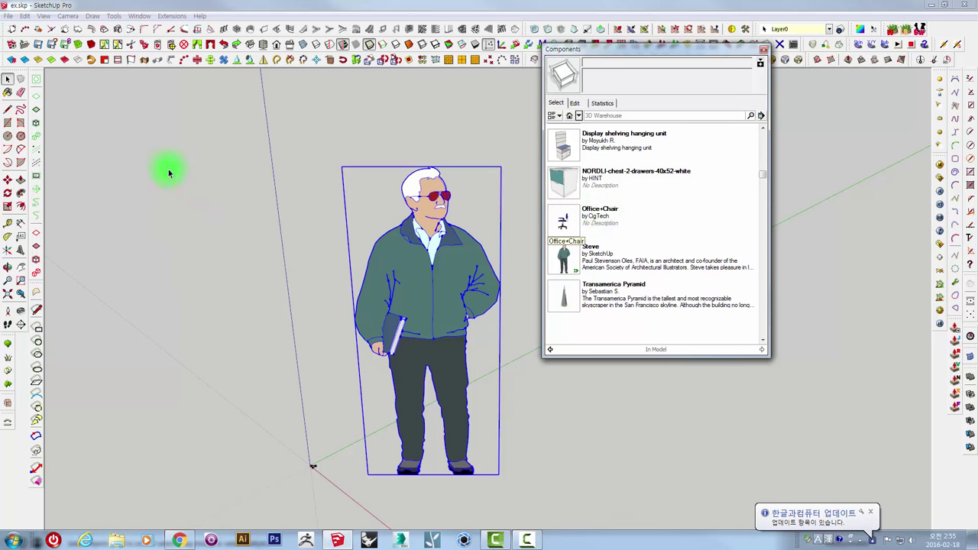
Place the Office+Chair beside Steve and the NORDLI chest to its left.
{"action": "mouse_move", "coordinate": [168, 169]}
{"action": "middle_mouse_down"}
{"action": "mouse_move", "coordinate": [214, 127]}
{"action": "mouse_move", "coordinate": [196, 142]}
{"action": "mouse_move", "coordinate": [214, 158]}
{"action": "middle_mouse_up"}
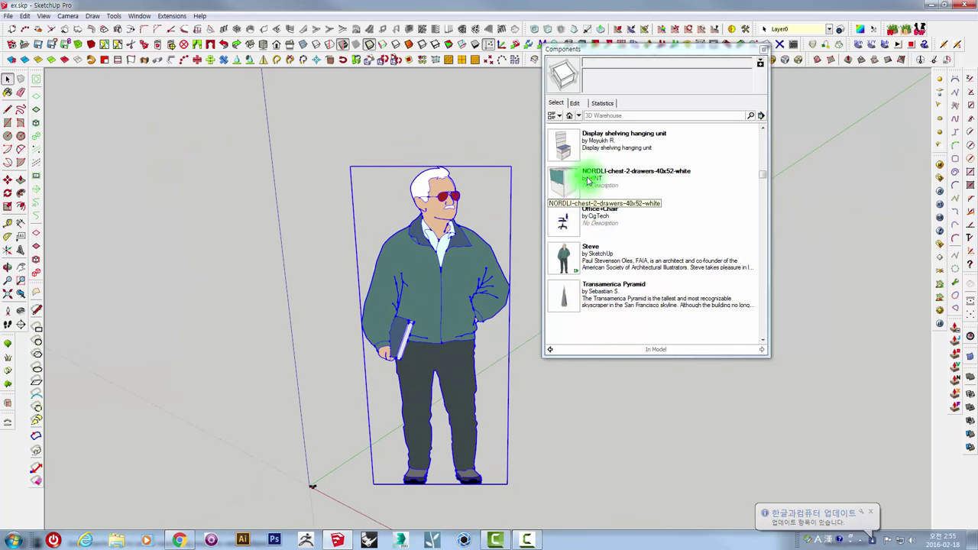
{"action": "mouse_move", "coordinate": [382, 262]}
{"action": "middle_mouse_down"}
{"action": "mouse_move", "coordinate": [321, 243]}
{"action": "mouse_move", "coordinate": [547, 263]}
{"action": "middle_mouse_up"}
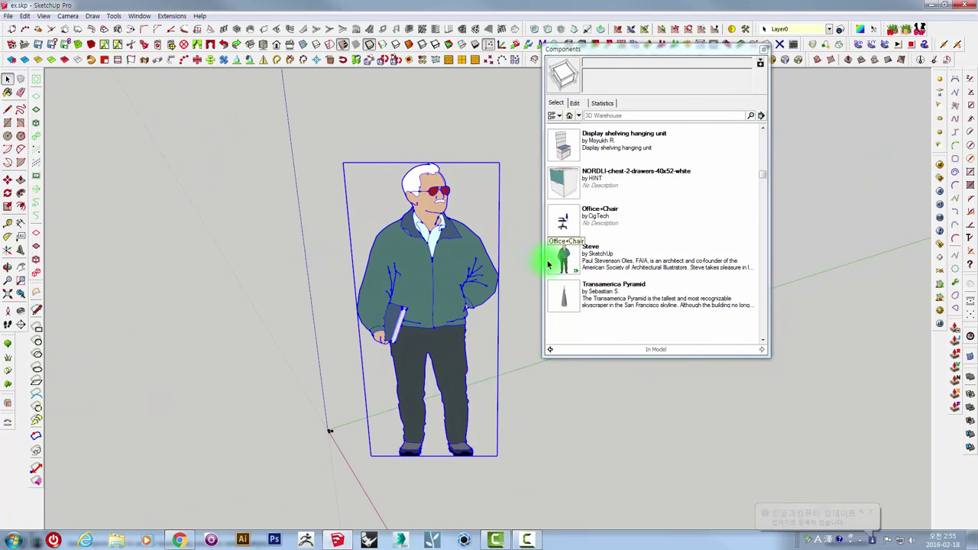
{"action": "left_click", "coordinate": [593, 219]}
{"action": "left_click", "coordinate": [216, 304]}
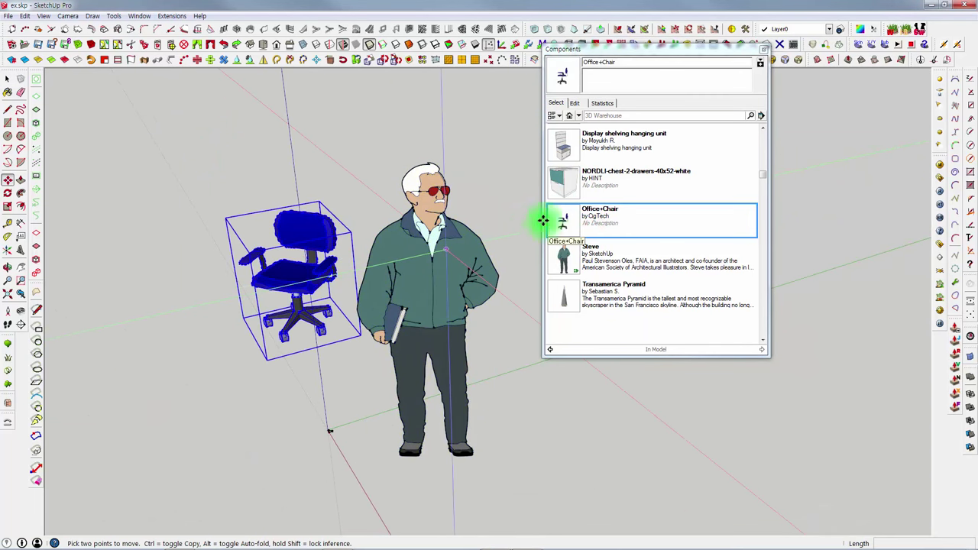
{"action": "left_click", "coordinate": [596, 180]}
{"action": "left_click", "coordinate": [101, 378]}
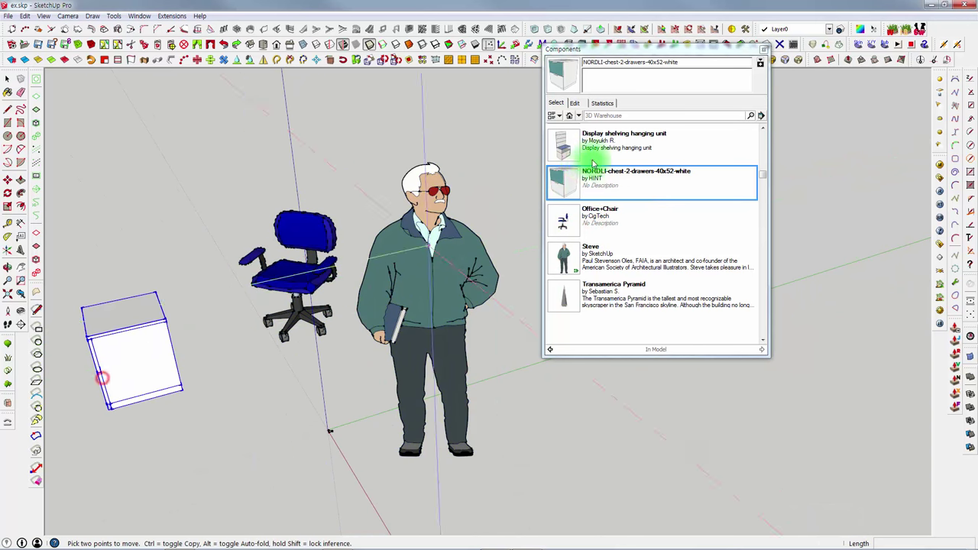
Place the Display shelving hanging unit in the model and view all placed pieces.
{"action": "left_click", "coordinate": [593, 163]}
{"action": "scroll", "coordinate": [218, 246], "scroll_direction": "down", "scroll_amount": 2}
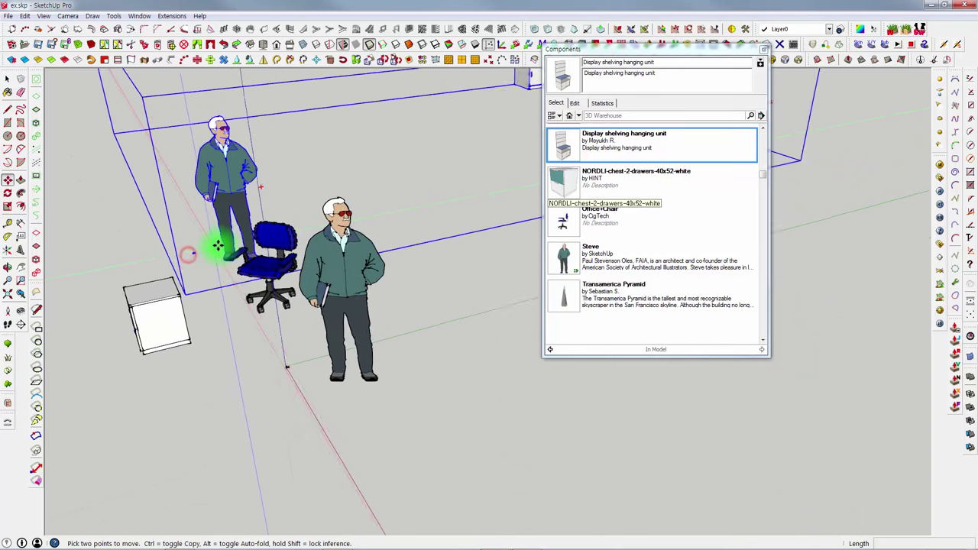
{"action": "mouse_move", "coordinate": [218, 246]}
{"action": "middle_mouse_down"}
{"action": "mouse_move", "coordinate": [421, 252]}
{"action": "mouse_move", "coordinate": [509, 238]}
{"action": "mouse_move", "coordinate": [375, 181]}
{"action": "mouse_move", "coordinate": [356, 282]}
{"action": "mouse_move", "coordinate": [428, 227]}
{"action": "mouse_move", "coordinate": [359, 293]}
{"action": "mouse_move", "coordinate": [384, 245]}
{"action": "mouse_move", "coordinate": [399, 245]}
{"action": "mouse_move", "coordinate": [365, 266]}
{"action": "mouse_move", "coordinate": [375, 258]}
{"action": "mouse_move", "coordinate": [382, 273]}
{"action": "mouse_move", "coordinate": [375, 262]}
{"action": "mouse_move", "coordinate": [406, 238]}
{"action": "middle_mouse_up"}
{"action": "left_click", "coordinate": [384, 167]}
{"action": "scroll", "coordinate": [360, 293], "scroll_direction": "up", "scroll_amount": 2}
{"action": "scroll", "coordinate": [366, 280], "scroll_direction": "up", "scroll_amount": 3}
{"action": "scroll", "coordinate": [370, 289], "scroll_direction": "down", "scroll_amount": 2}
{"action": "mouse_move", "coordinate": [360, 306]}
{"action": "middle_mouse_down"}
{"action": "mouse_move", "coordinate": [382, 280]}
{"action": "mouse_move", "coordinate": [377, 304]}
{"action": "mouse_move", "coordinate": [397, 236]}
{"action": "mouse_move", "coordinate": [328, 339]}
{"action": "middle_mouse_up"}
{"action": "scroll", "coordinate": [378, 264], "scroll_direction": "up", "scroll_amount": 2}
{"action": "scroll", "coordinate": [373, 255], "scroll_direction": "up", "scroll_amount": 1}
{"action": "scroll", "coordinate": [371, 260], "scroll_direction": "down", "scroll_amount": 4}
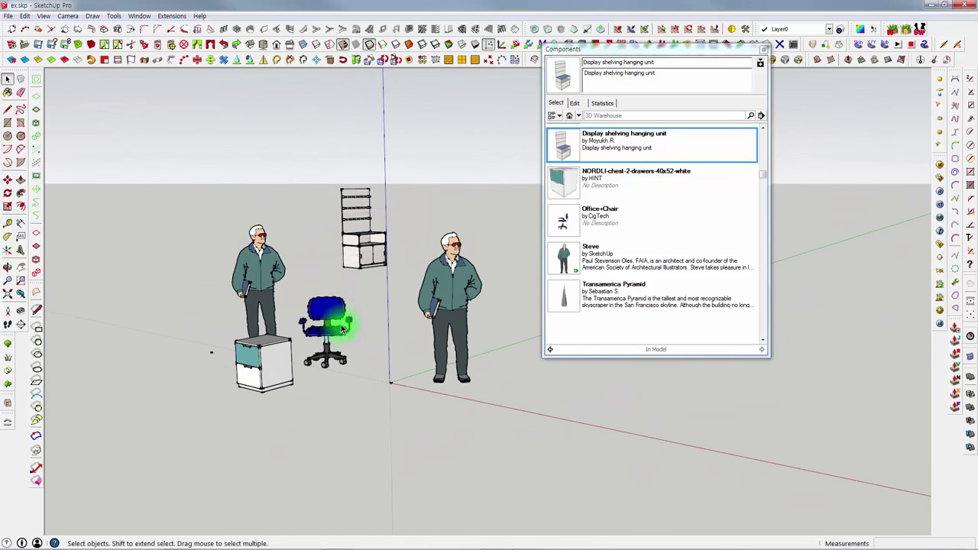
Select the office chair, the teal and white chest and the room-sized shelving group in turn.
{"action": "left_click", "coordinate": [328, 341]}
{"action": "left_click", "coordinate": [264, 325]}
{"action": "left_click", "coordinate": [270, 337]}
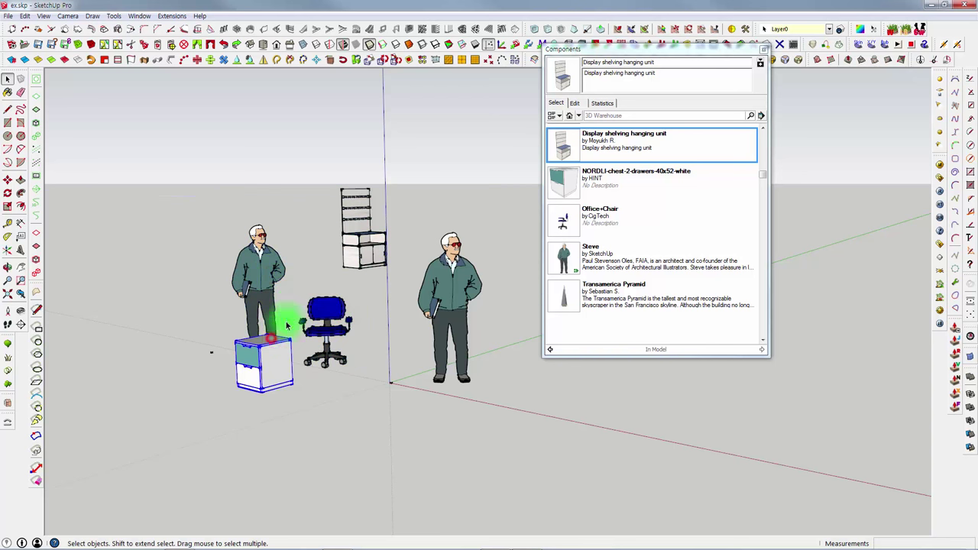
{"action": "mouse_move", "coordinate": [337, 271]}
{"action": "middle_mouse_down"}
{"action": "mouse_move", "coordinate": [316, 328]}
{"action": "mouse_move", "coordinate": [330, 286]}
{"action": "middle_mouse_up"}
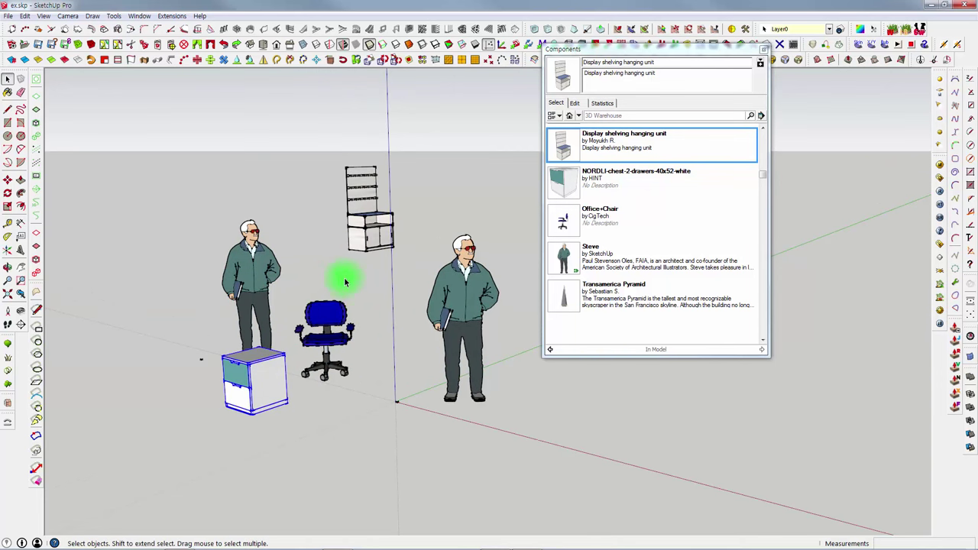
{"action": "middle_click_drag", "start_coordinate": [352, 276], "coordinate": [365, 242]}
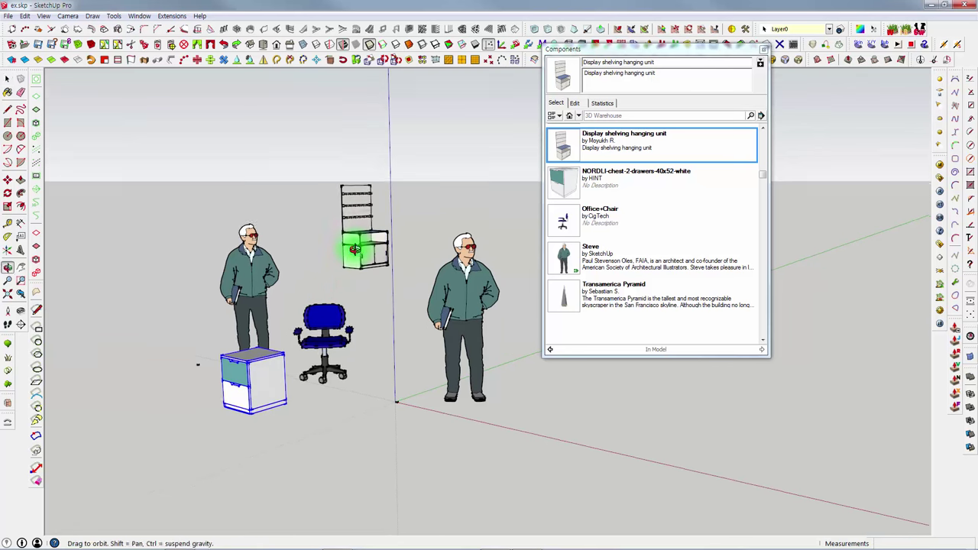
{"action": "left_click", "coordinate": [366, 241]}
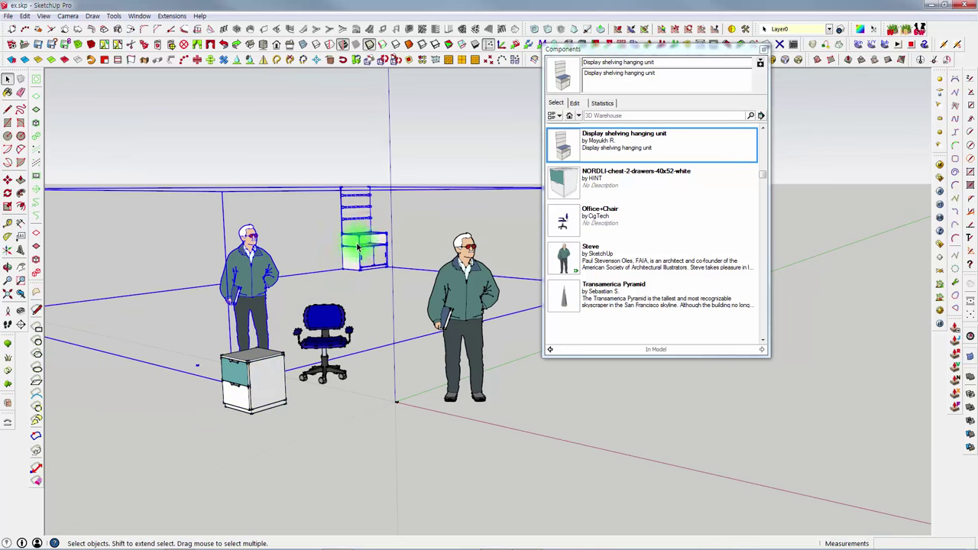
{"action": "middle_click_drag", "start_coordinate": [332, 308], "coordinate": [308, 292]}
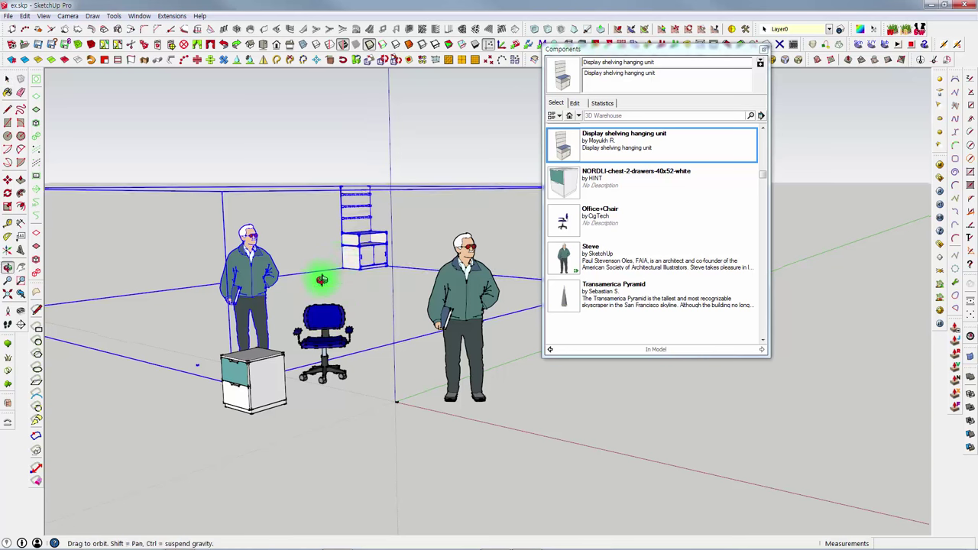
{"action": "scroll", "coordinate": [333, 261], "scroll_direction": "down", "scroll_amount": 3}
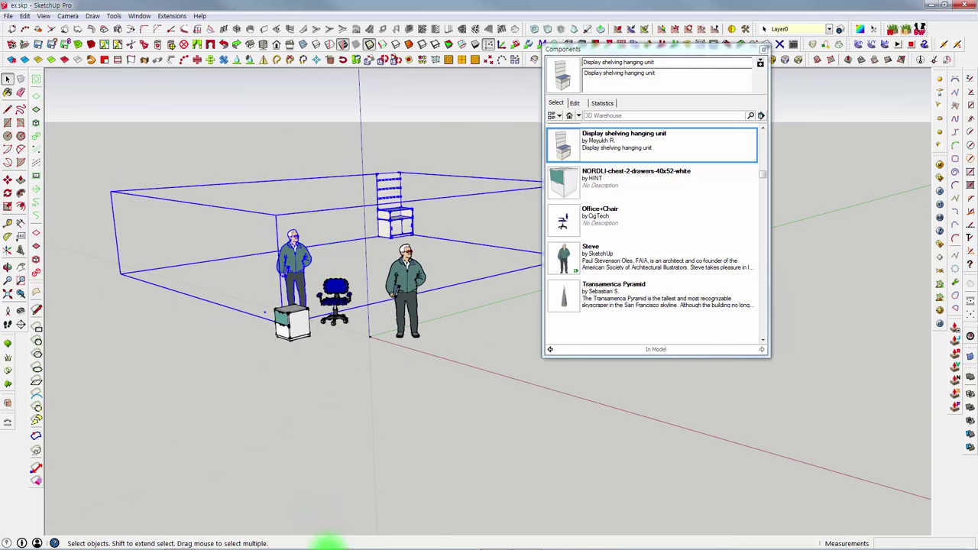
Start a new SketchUp window from the taskbar, then return to the ex.skp model.
{"action": "right_click", "coordinate": [334, 540]}
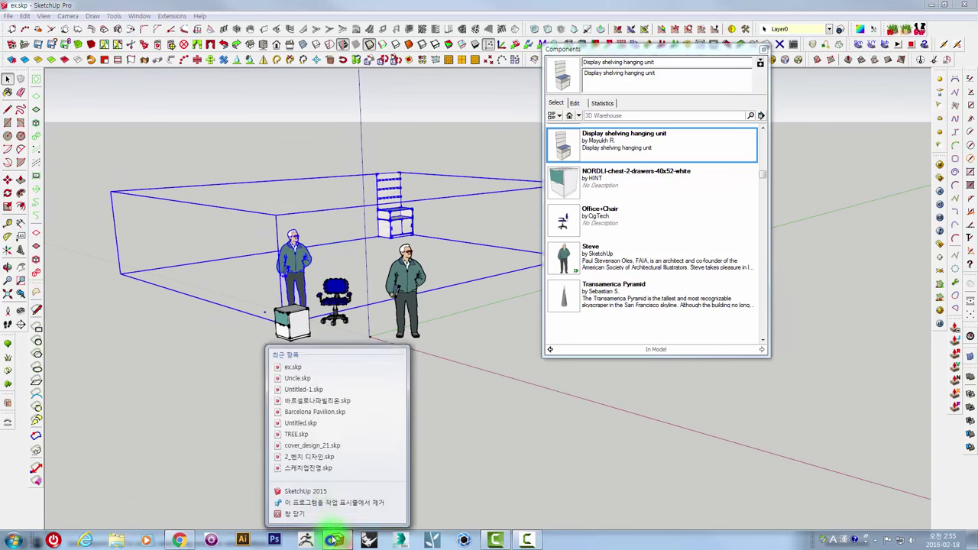
{"action": "left_click", "coordinate": [321, 490]}
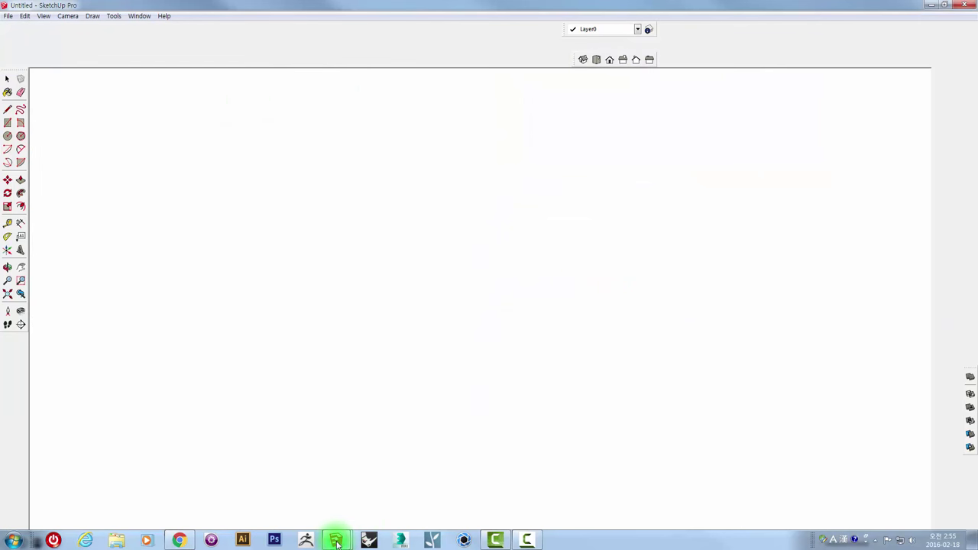
{"action": "mouse_move", "coordinate": [336, 540]}
{"action": "left_click", "coordinate": [301, 487]}
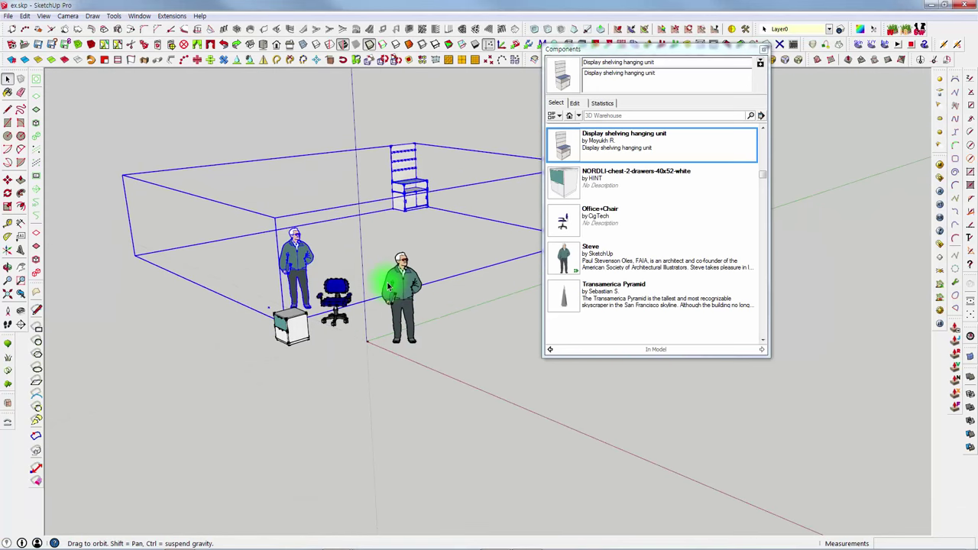
Delete the walls, shelving and extra figure, then the chest and chair.
{"action": "scroll", "coordinate": [375, 281], "scroll_direction": "up", "scroll_amount": 3}
{"action": "key", "text": "Delete"}
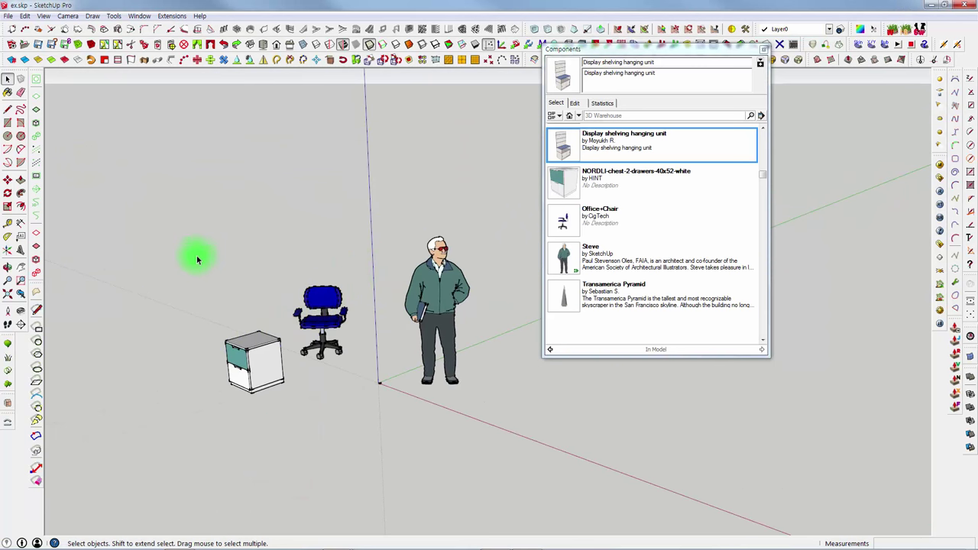
{"action": "left_click_drag", "start_coordinate": [196, 259], "coordinate": [382, 411]}
{"action": "key", "text": "Delete"}
Return to the Select tool and bring up the other open Untitled SketchUp model.
{"action": "key", "text": "o"}
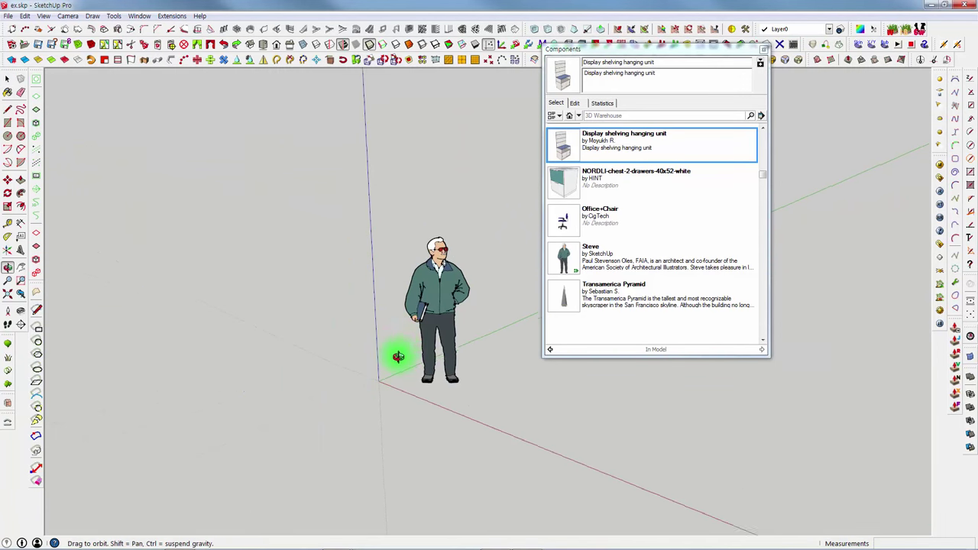
{"action": "key", "text": "space"}
{"action": "scroll", "coordinate": [396, 359], "scroll_direction": "up", "scroll_amount": 2}
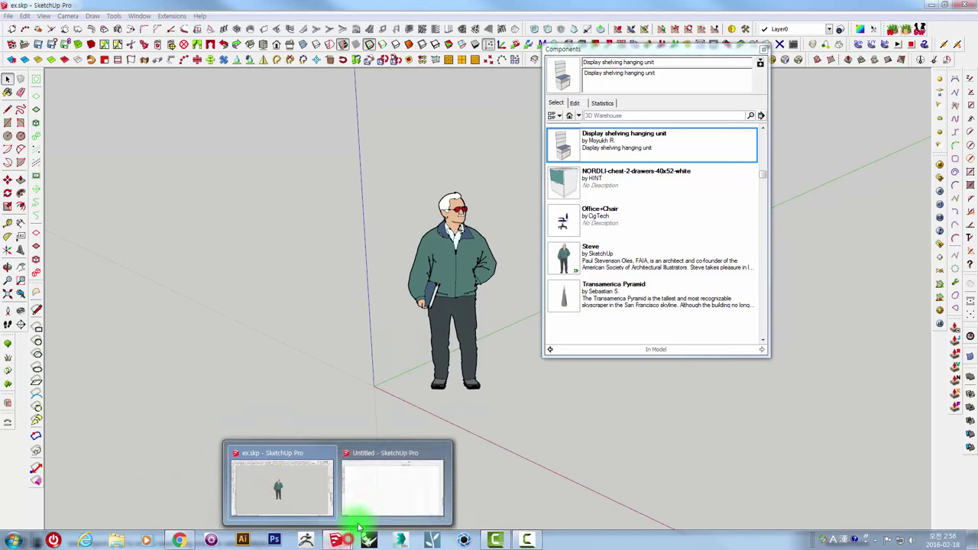
{"action": "left_click", "coordinate": [366, 500]}
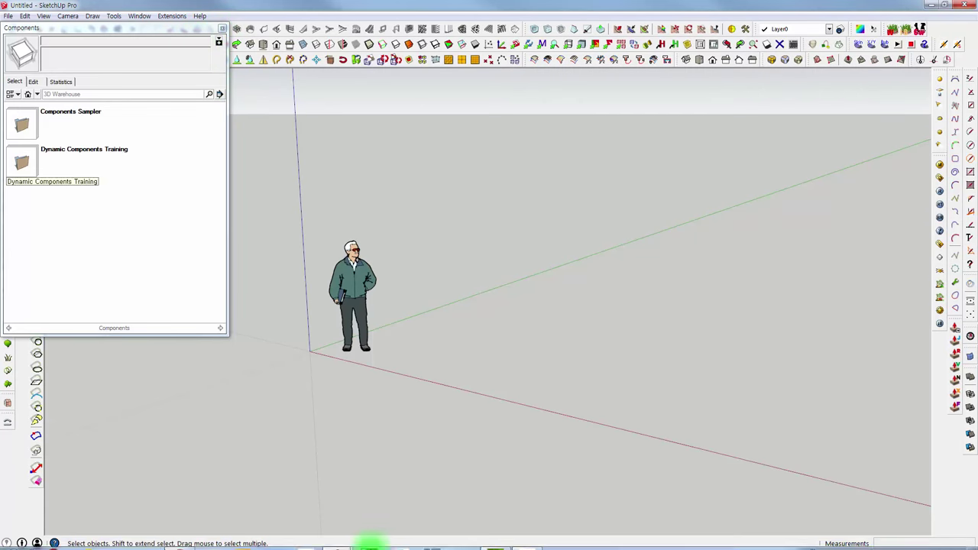
Switch to the Untitled model window and move its Components browser to the screen centre.
{"action": "left_click", "coordinate": [299, 482]}
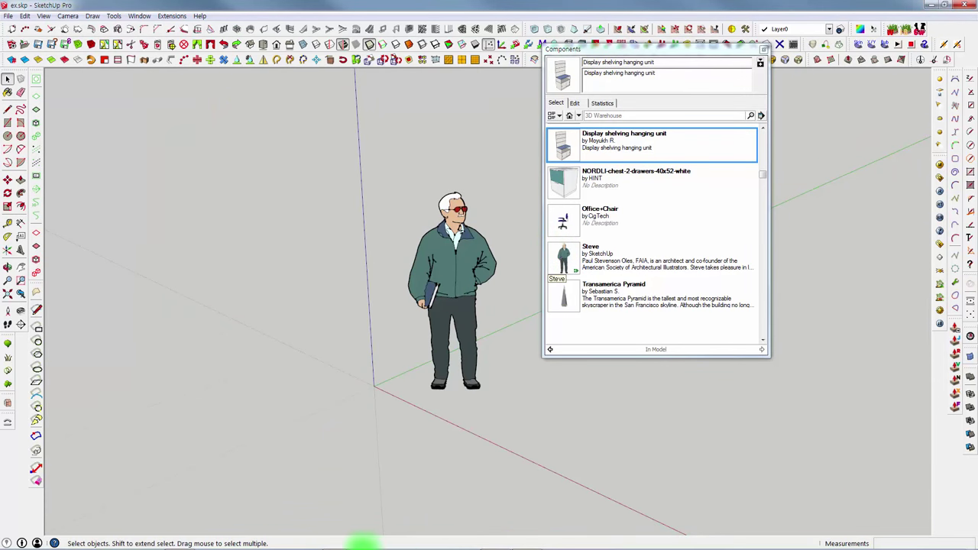
{"action": "mouse_move", "coordinate": [362, 543]}
{"action": "left_click", "coordinate": [365, 498]}
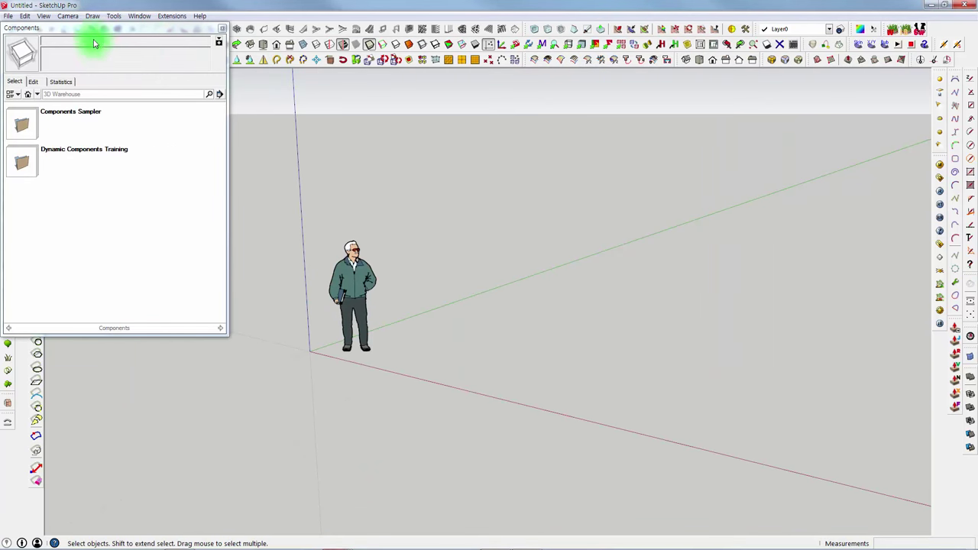
{"action": "mouse_move", "coordinate": [94, 28]}
{"action": "left_mouse_down"}
{"action": "mouse_move", "coordinate": [492, 104]}
{"action": "mouse_move", "coordinate": [593, 149]}
{"action": "left_mouse_up"}
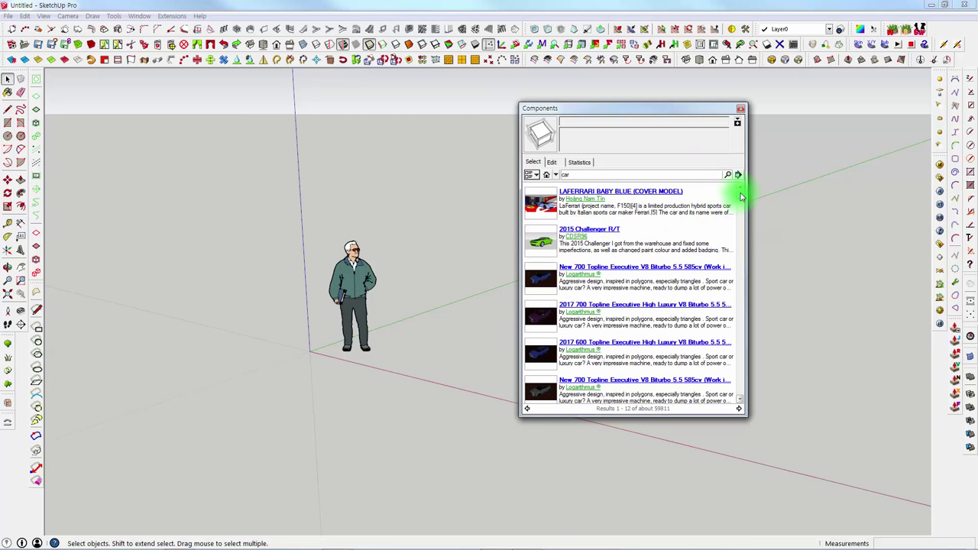
Download the Aerodynamic Car: Coupe 3.3i CD Prototype, load it, and place it beside Steve.
{"action": "left_click_drag", "start_coordinate": [738, 191], "coordinate": [730, 305]}
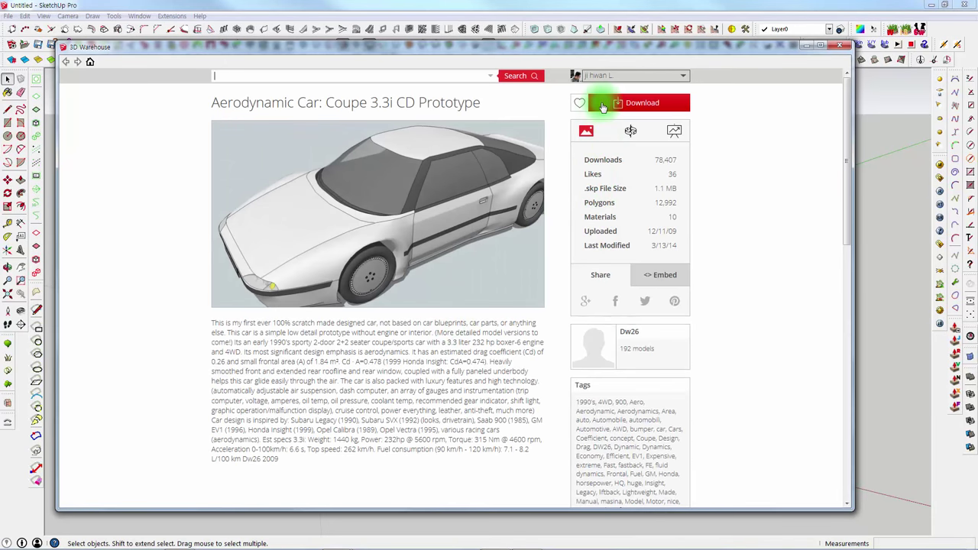
{"action": "left_click", "coordinate": [622, 103]}
{"action": "left_click", "coordinate": [415, 302]}
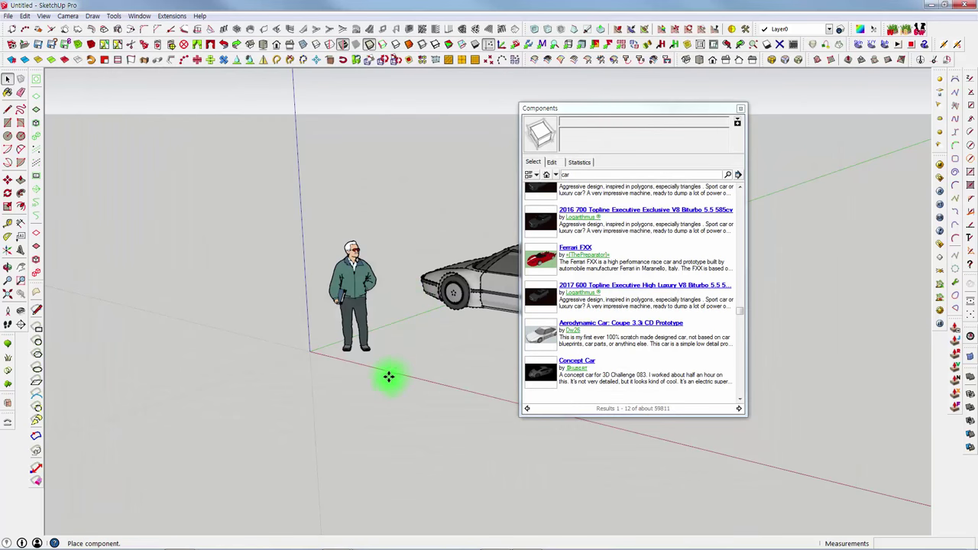
{"action": "left_click", "coordinate": [388, 378]}
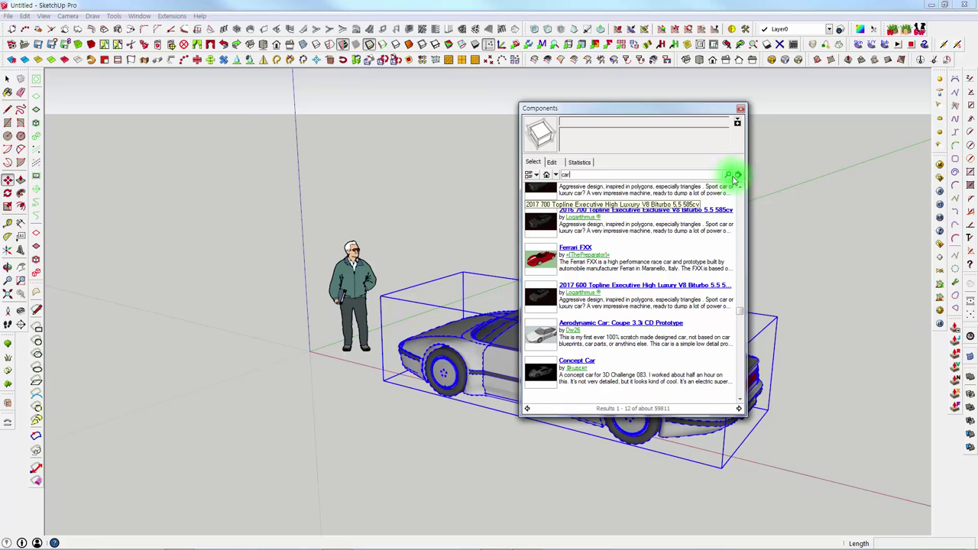
Clear the search, list In Model components (Aerodynamic Car and Steve), and select the whole car.
{"action": "left_click", "coordinate": [564, 175]}
{"action": "left_click", "coordinate": [561, 188]}
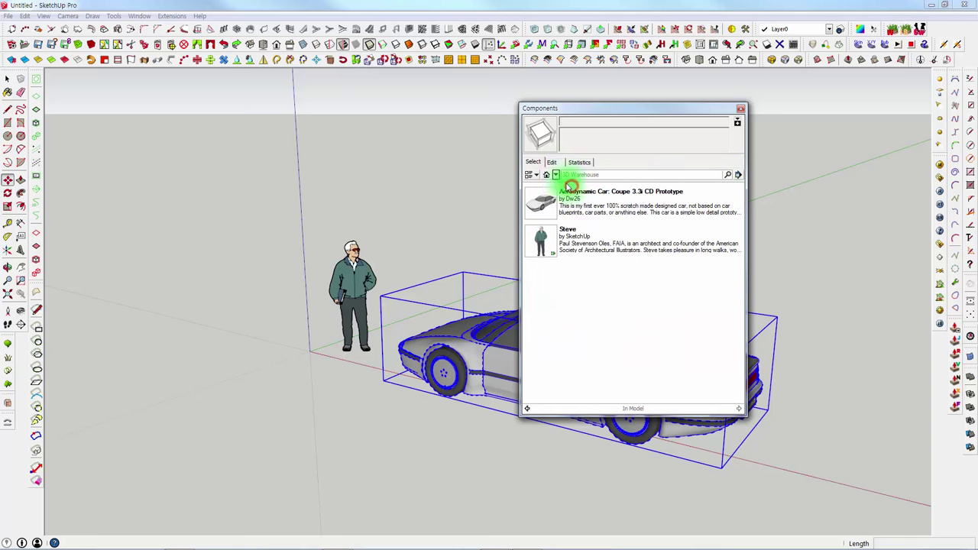
{"action": "mouse_move", "coordinate": [562, 210]}
{"action": "middle_mouse_down"}
{"action": "mouse_move", "coordinate": [402, 221]}
{"action": "mouse_move", "coordinate": [464, 299]}
{"action": "mouse_move", "coordinate": [464, 269]}
{"action": "mouse_move", "coordinate": [356, 229]}
{"action": "mouse_move", "coordinate": [430, 280]}
{"action": "mouse_move", "coordinate": [367, 262]}
{"action": "middle_mouse_up"}
{"action": "triple_click", "coordinate": [410, 270]}
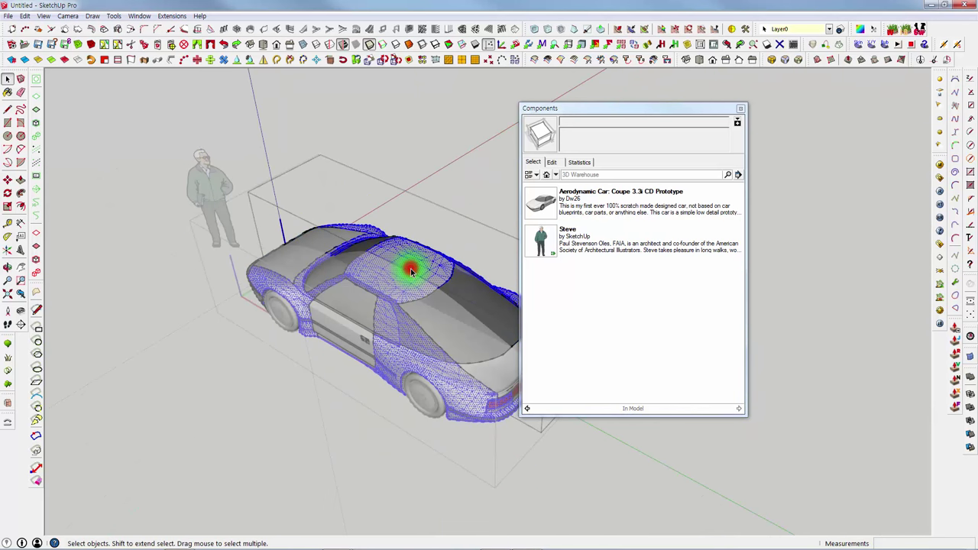
{"action": "left_click", "coordinate": [428, 217]}
{"action": "mouse_move", "coordinate": [426, 212]}
{"action": "middle_mouse_down"}
{"action": "mouse_move", "coordinate": [349, 194]}
{"action": "mouse_move", "coordinate": [344, 115]}
{"action": "mouse_move", "coordinate": [409, 120]}
{"action": "mouse_move", "coordinate": [467, 349]}
{"action": "mouse_move", "coordinate": [372, 257]}
{"action": "mouse_move", "coordinate": [455, 223]}
{"action": "middle_mouse_up"}
{"action": "left_click", "coordinate": [449, 340]}
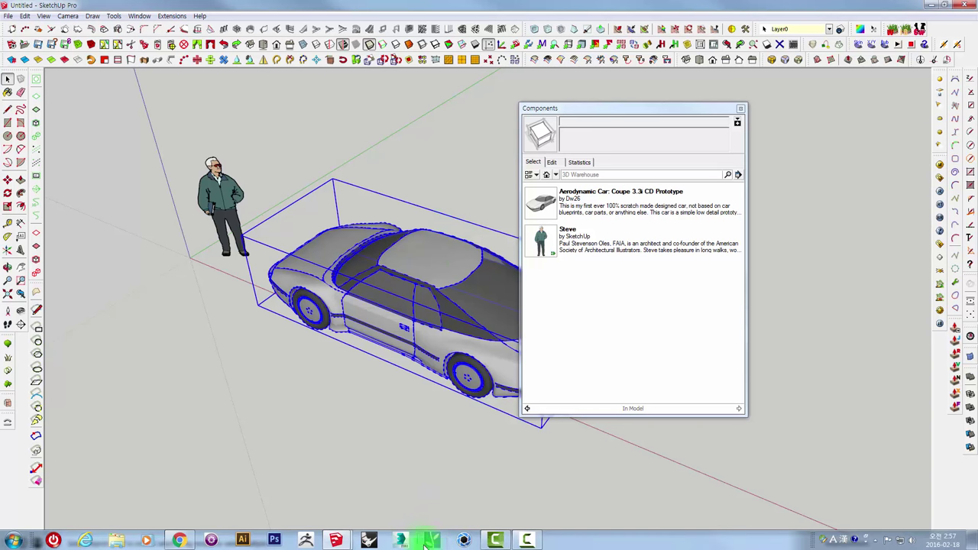
Switch to the ex.skp window and paste the car, placing it near Steve.
{"action": "left_click", "coordinate": [493, 541]}
{"action": "mouse_move", "coordinate": [336, 540]}
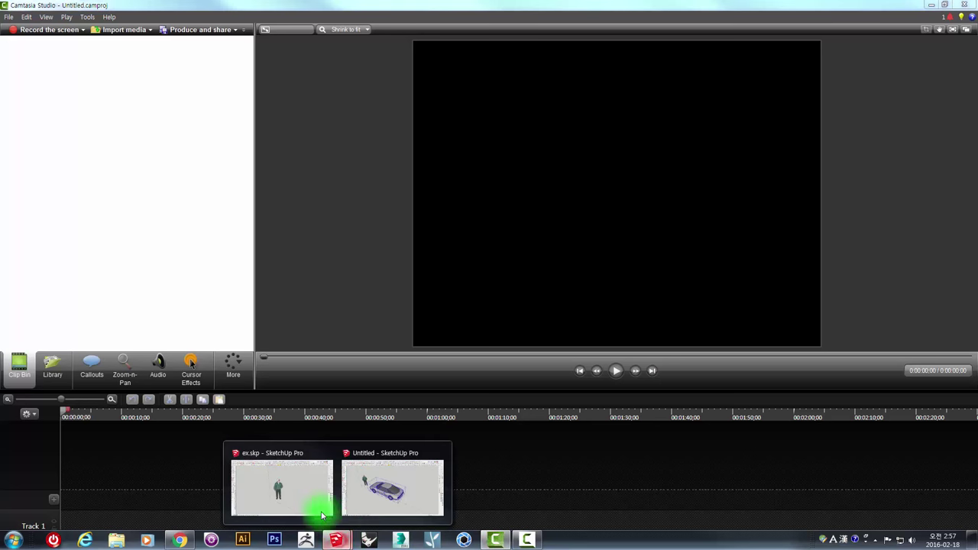
{"action": "left_click", "coordinate": [306, 483]}
{"action": "left_click", "coordinate": [328, 231]}
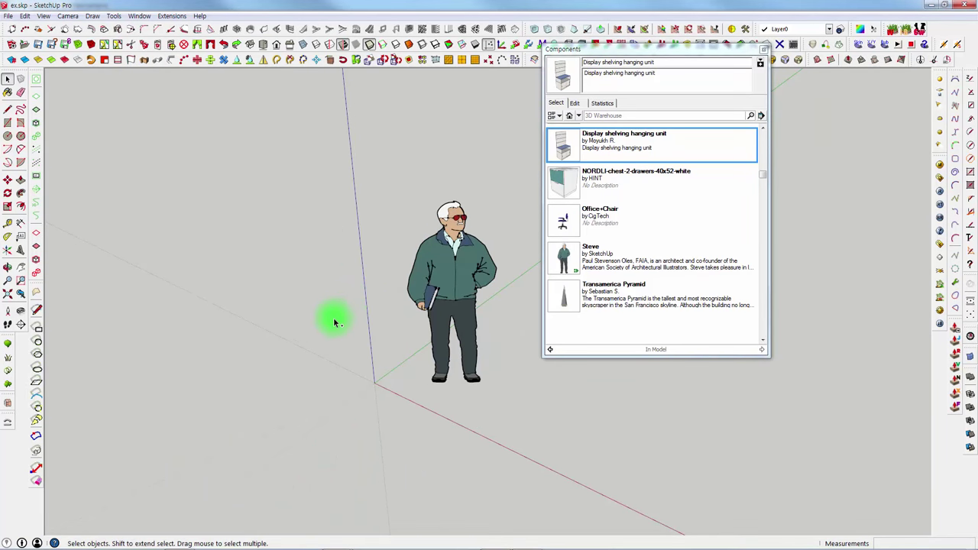
{"action": "left_click", "coordinate": [227, 238]}
{"action": "mouse_move", "coordinate": [227, 237]}
{"action": "middle_mouse_down"}
{"action": "mouse_move", "coordinate": [430, 308]}
{"action": "mouse_move", "coordinate": [333, 247]}
{"action": "mouse_move", "coordinate": [530, 209]}
{"action": "mouse_move", "coordinate": [454, 269]}
{"action": "mouse_move", "coordinate": [520, 214]}
{"action": "mouse_move", "coordinate": [459, 175]}
{"action": "middle_mouse_up"}
Select the pasted car and orbit to view it from low side and high rear angles.
{"action": "key", "text": "space"}
{"action": "left_click", "coordinate": [448, 168]}
{"action": "mouse_move", "coordinate": [430, 240]}
{"action": "middle_mouse_down"}
{"action": "mouse_move", "coordinate": [359, 226]}
{"action": "mouse_move", "coordinate": [341, 267]}
{"action": "mouse_move", "coordinate": [446, 201]}
{"action": "mouse_move", "coordinate": [478, 176]}
{"action": "mouse_move", "coordinate": [474, 168]}
{"action": "mouse_move", "coordinate": [506, 161]}
{"action": "mouse_move", "coordinate": [257, 393]}
{"action": "mouse_move", "coordinate": [439, 249]}
{"action": "mouse_move", "coordinate": [247, 295]}
{"action": "mouse_move", "coordinate": [343, 356]}
{"action": "mouse_move", "coordinate": [280, 343]}
{"action": "mouse_move", "coordinate": [432, 271]}
{"action": "mouse_move", "coordinate": [321, 299]}
{"action": "mouse_move", "coordinate": [240, 221]}
{"action": "mouse_move", "coordinate": [351, 177]}
{"action": "middle_mouse_up"}
{"action": "left_click", "coordinate": [432, 271]}
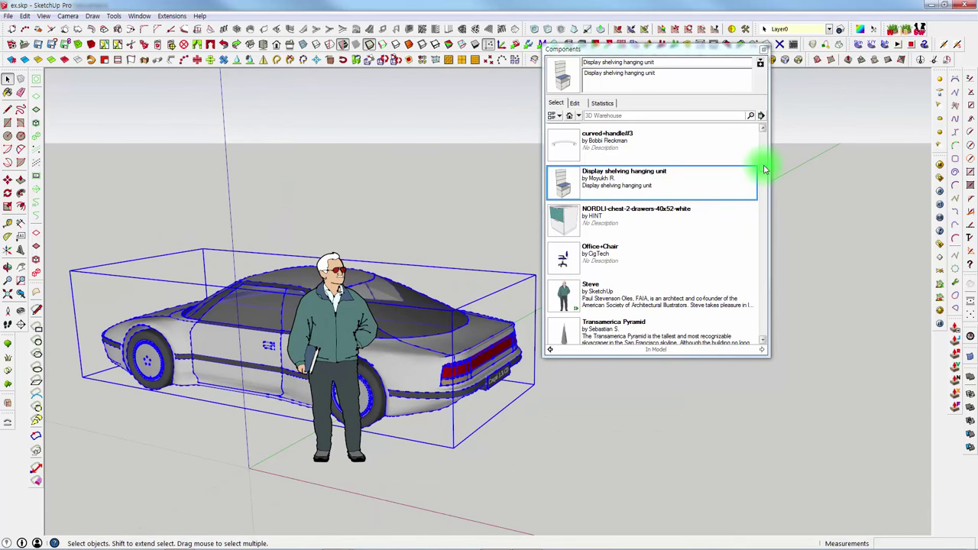
{"action": "mouse_move", "coordinate": [764, 170]}
{"action": "left_mouse_down"}
{"action": "mouse_move", "coordinate": [760, 231]}
{"action": "mouse_move", "coordinate": [772, 129]}
{"action": "left_mouse_up"}
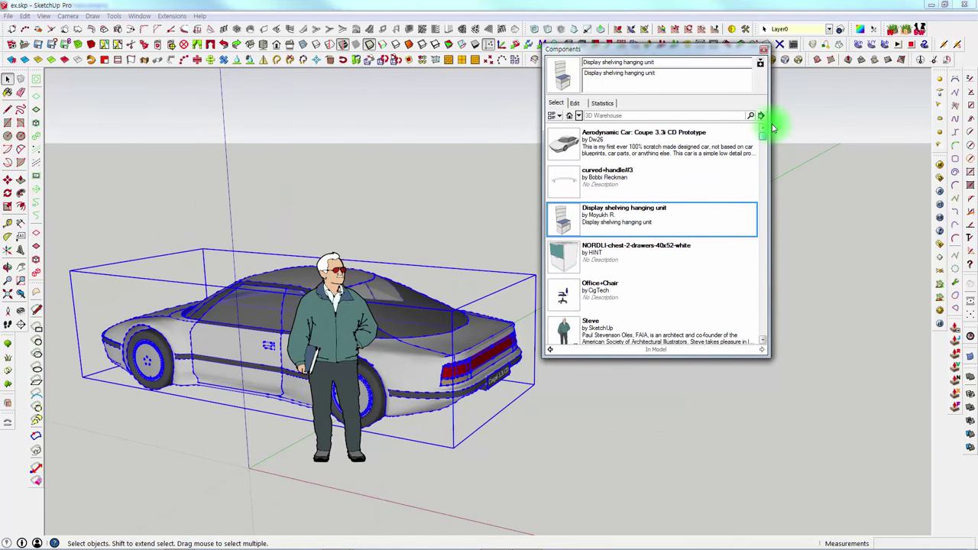
{"action": "mouse_move", "coordinate": [427, 218]}
{"action": "middle_mouse_down"}
{"action": "mouse_move", "coordinate": [317, 262]}
{"action": "mouse_move", "coordinate": [316, 273]}
{"action": "middle_mouse_up"}
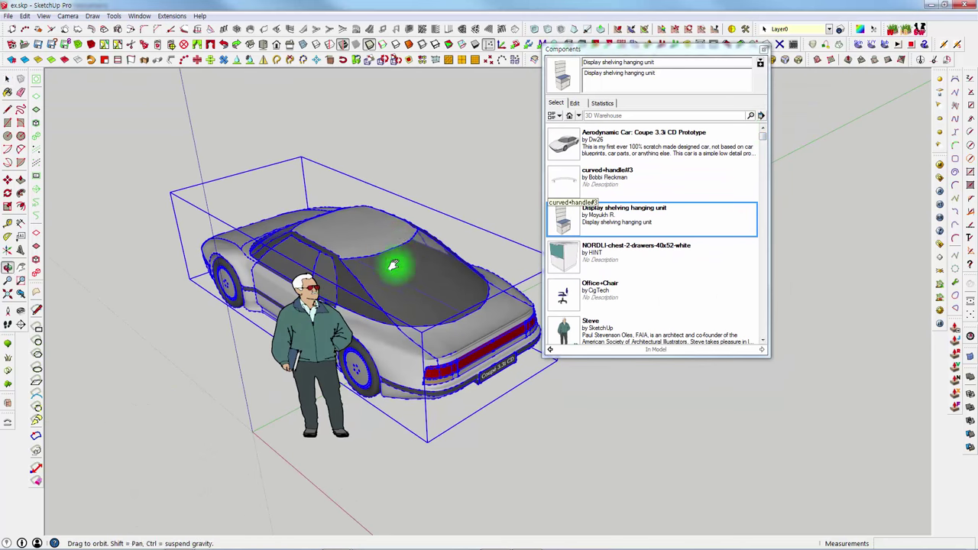
{"action": "mouse_move", "coordinate": [393, 262]}
{"action": "middle_mouse_down"}
{"action": "mouse_move", "coordinate": [405, 290]}
{"action": "mouse_move", "coordinate": [349, 312]}
{"action": "mouse_move", "coordinate": [343, 304]}
{"action": "middle_mouse_up"}
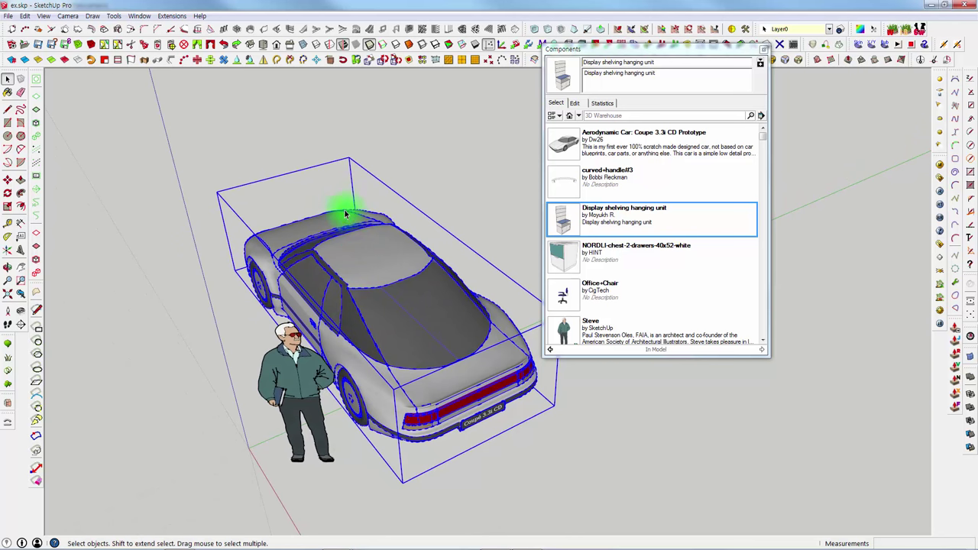
Open the Layers panel and move it to the upper left of the screen.
{"action": "left_click", "coordinate": [139, 16]}
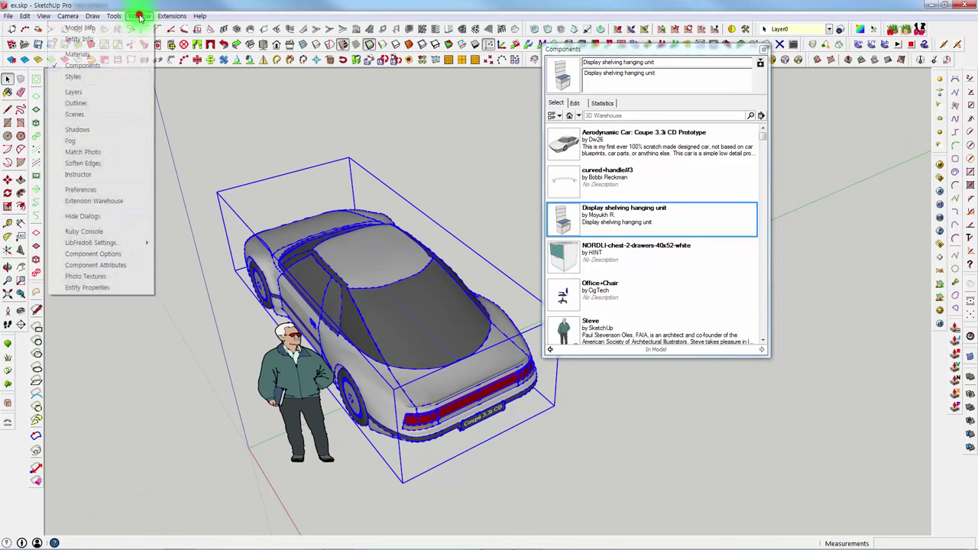
{"action": "left_click", "coordinate": [75, 92]}
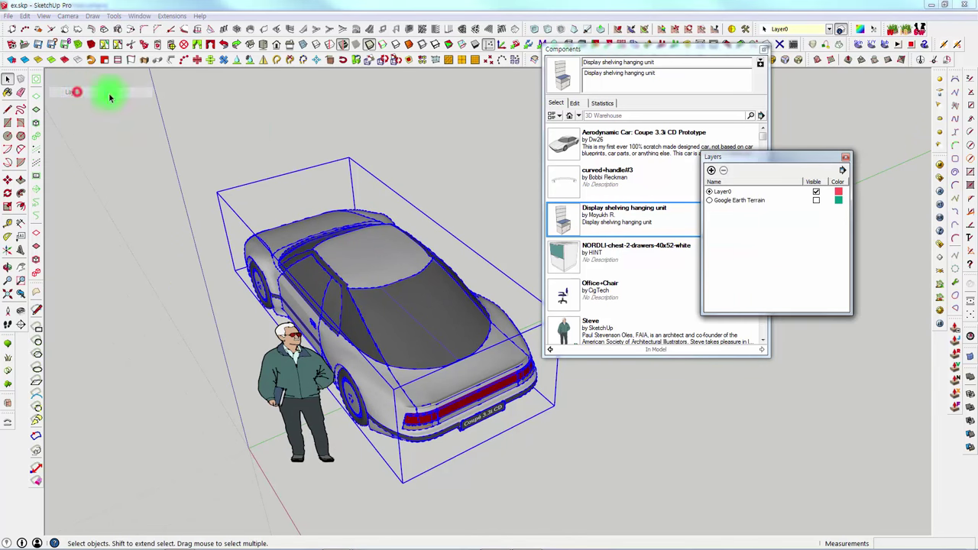
{"action": "left_click_drag", "start_coordinate": [739, 162], "coordinate": [183, 114]}
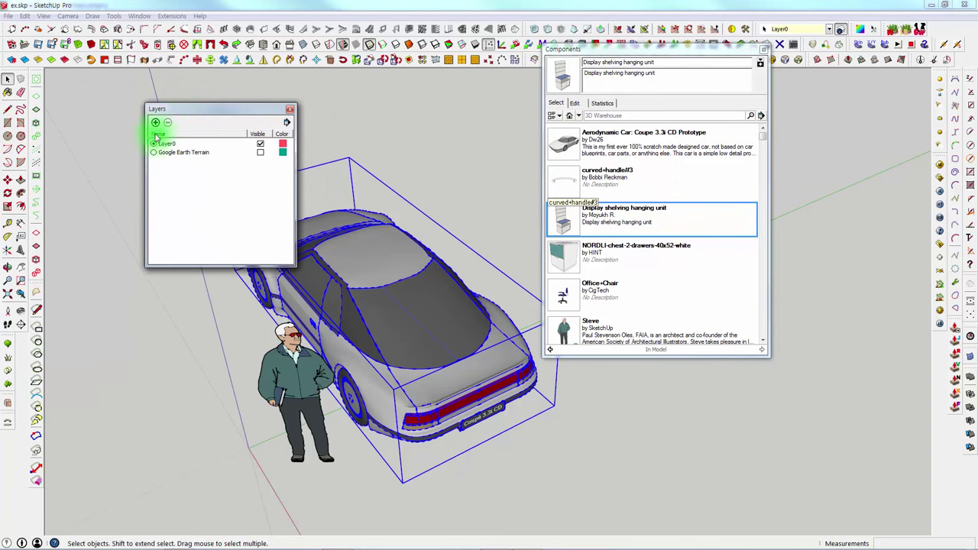
{"action": "left_click_drag", "start_coordinate": [188, 114], "coordinate": [155, 109]}
Add a new layer named CAR to the layer list.
{"action": "middle_click_drag", "start_coordinate": [408, 250], "coordinate": [625, 152]}
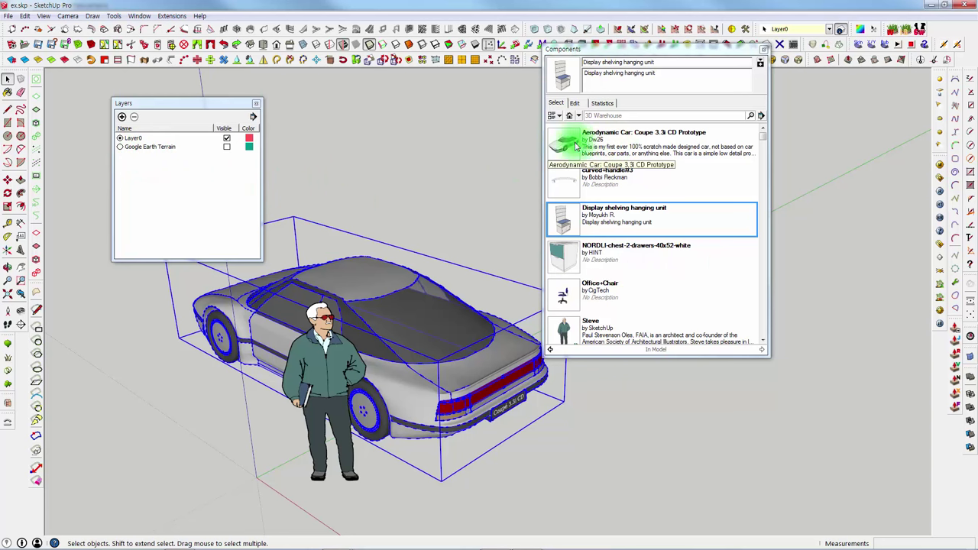
{"action": "left_click", "coordinate": [122, 118]}
{"action": "type", "text": "CAR"}
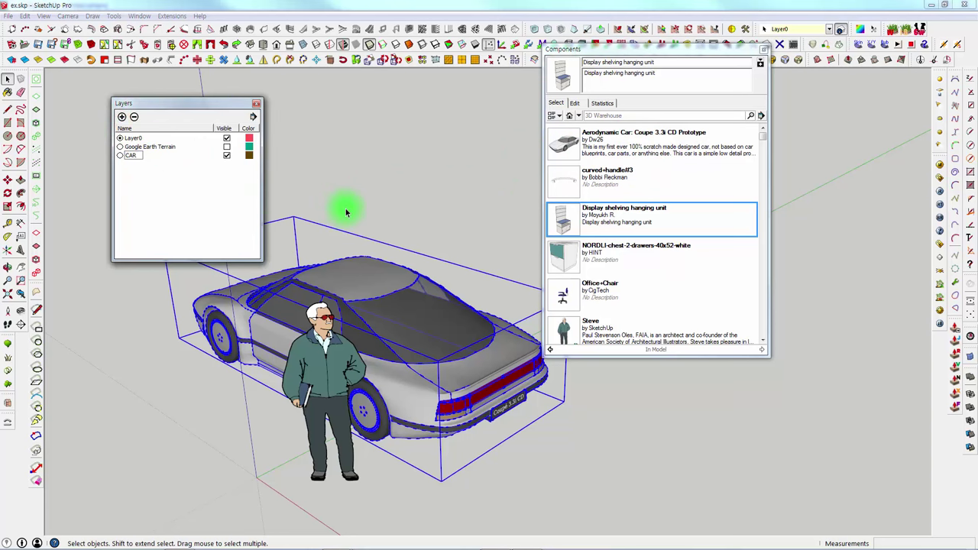
{"action": "right_click", "coordinate": [379, 273]}
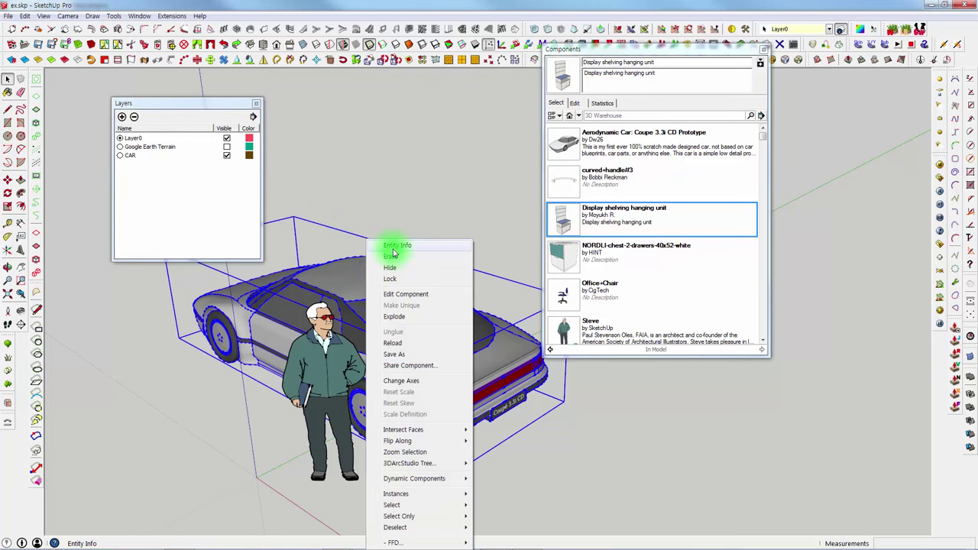
Assign the Aerodynamic Car to the CAR layer through Entity Info.
{"action": "left_click", "coordinate": [393, 246]}
{"action": "left_click_drag", "start_coordinate": [564, 348], "coordinate": [350, 124]}
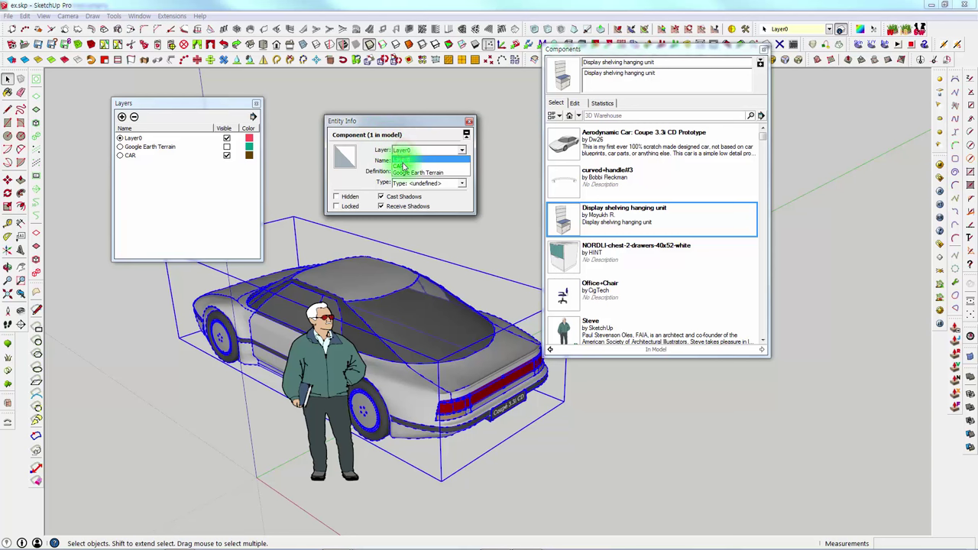
{"action": "left_click", "coordinate": [402, 166]}
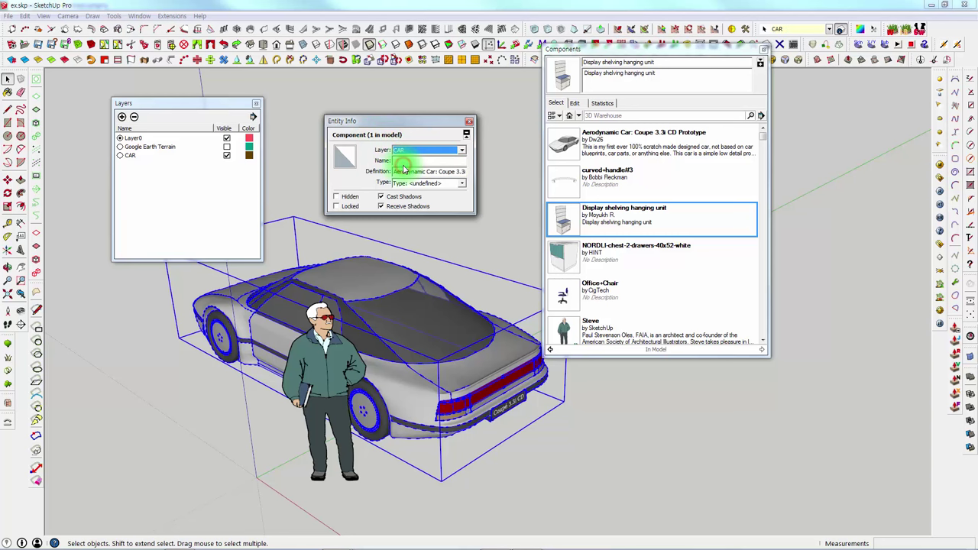
{"action": "left_click", "coordinate": [469, 122]}
Toggle the CAR layer's visibility off and on, then select the car in a top-down view.
{"action": "left_click", "coordinate": [226, 156]}
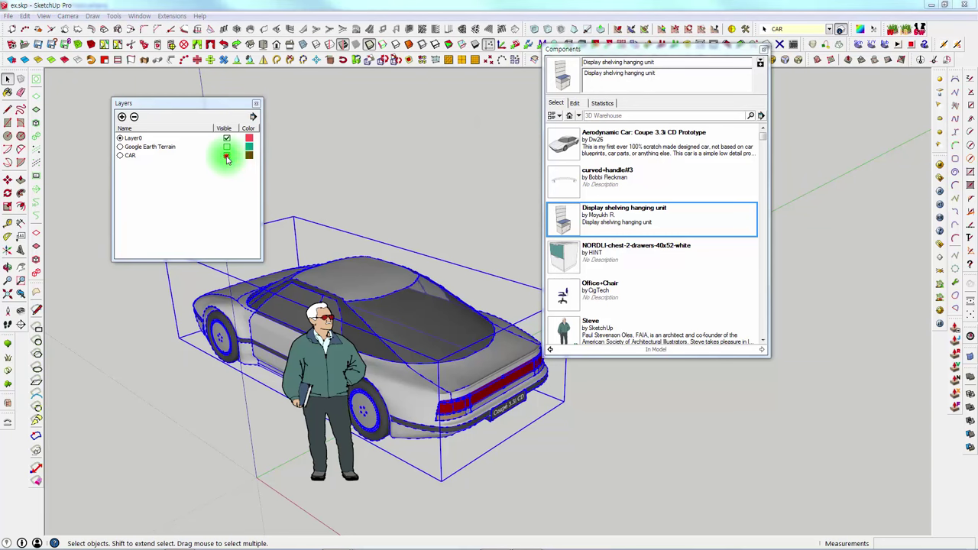
{"action": "left_click", "coordinate": [227, 156]}
{"action": "left_click", "coordinate": [327, 273]}
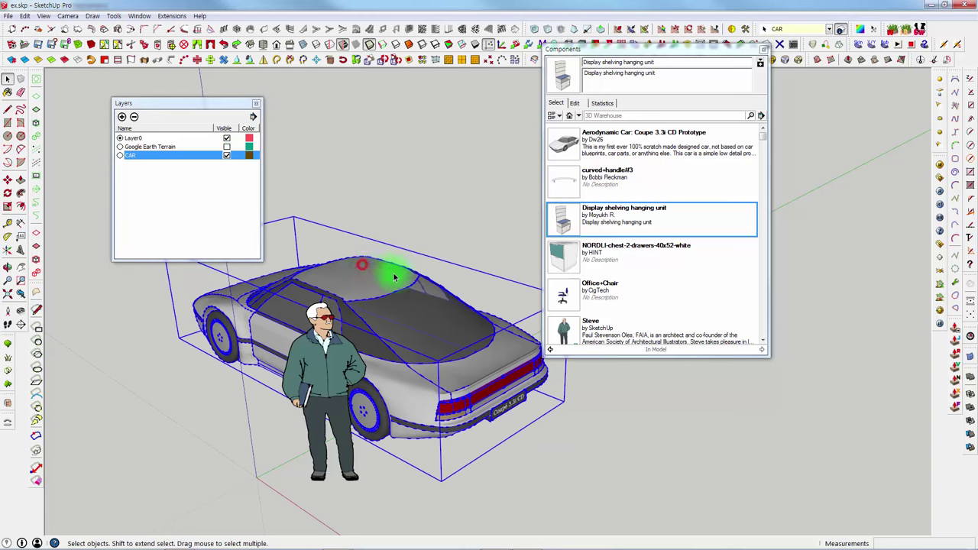
{"action": "middle_click_drag", "start_coordinate": [327, 273], "coordinate": [310, 374]}
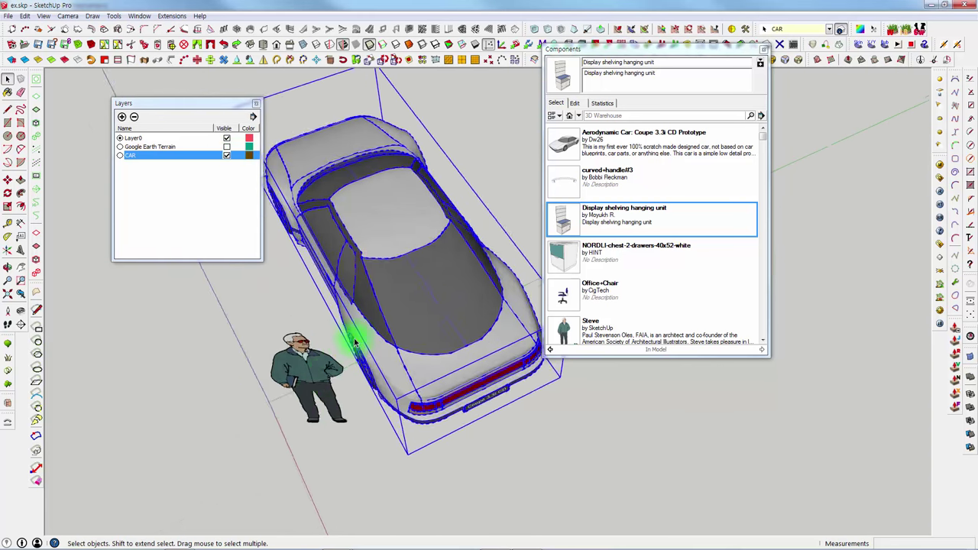
{"action": "key", "text": "m"}
{"action": "key", "text": "ctrl"}
{"action": "left_click", "coordinate": [345, 447]}
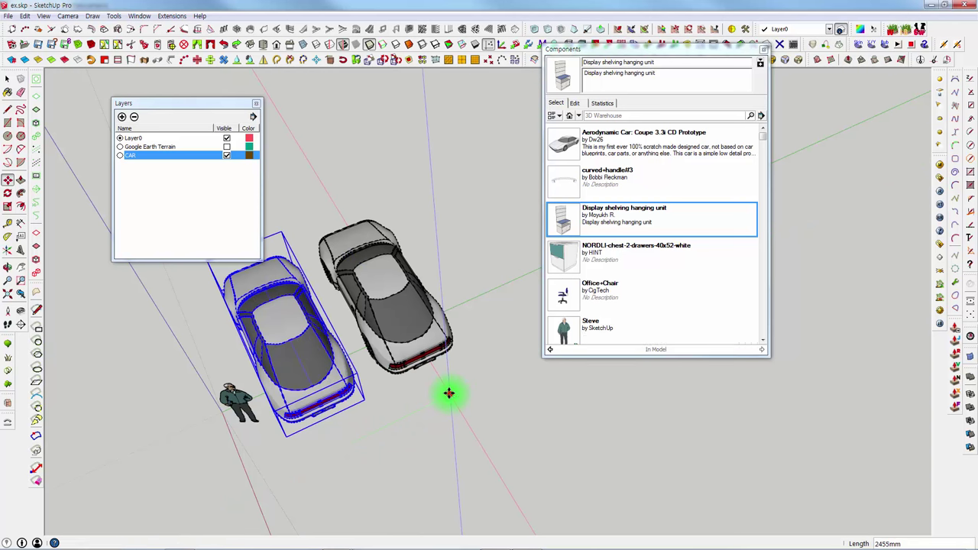
{"action": "left_click", "coordinate": [449, 394]}
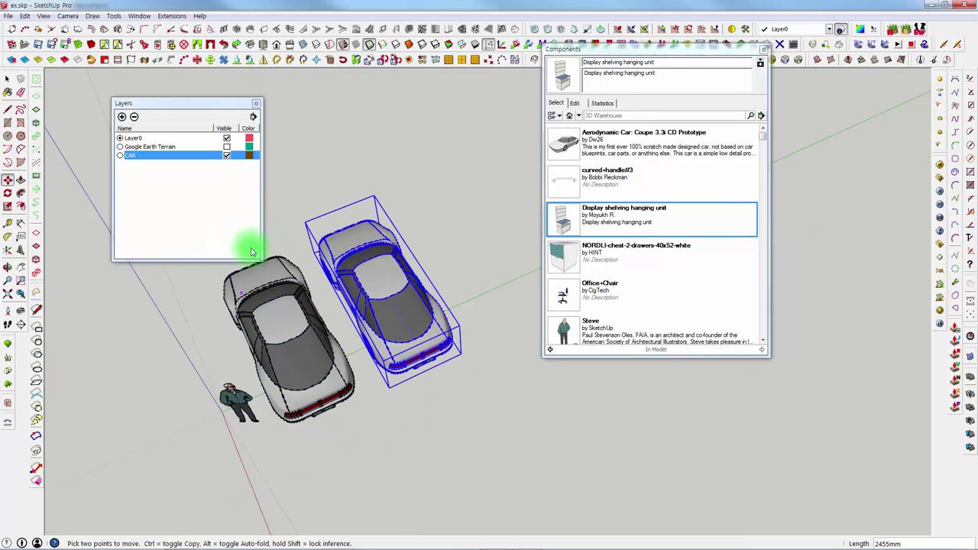
{"action": "left_click", "coordinate": [226, 156]}
{"action": "left_click", "coordinate": [226, 155]}
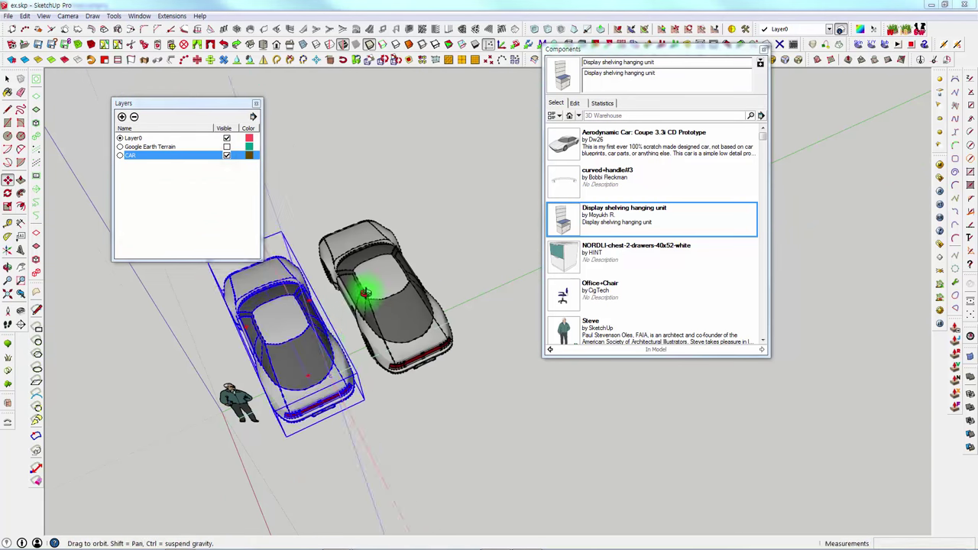
{"action": "middle_click_drag", "start_coordinate": [366, 293], "coordinate": [366, 290]}
{"action": "scroll", "coordinate": [356, 329], "scroll_direction": "up", "scroll_amount": 2}
{"action": "key", "text": "space"}
{"action": "left_click", "coordinate": [428, 212]}
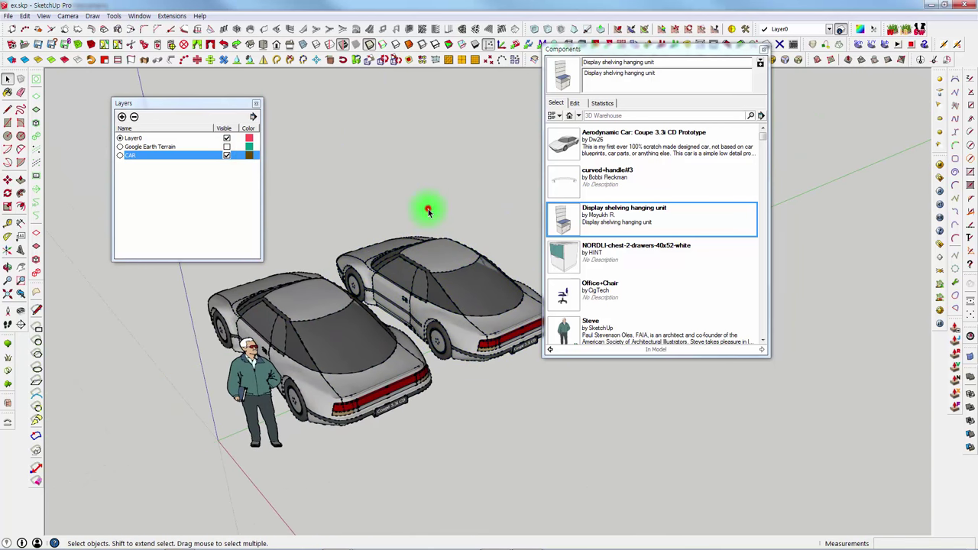
{"action": "left_click_drag", "start_coordinate": [211, 103], "coordinate": [186, 89]}
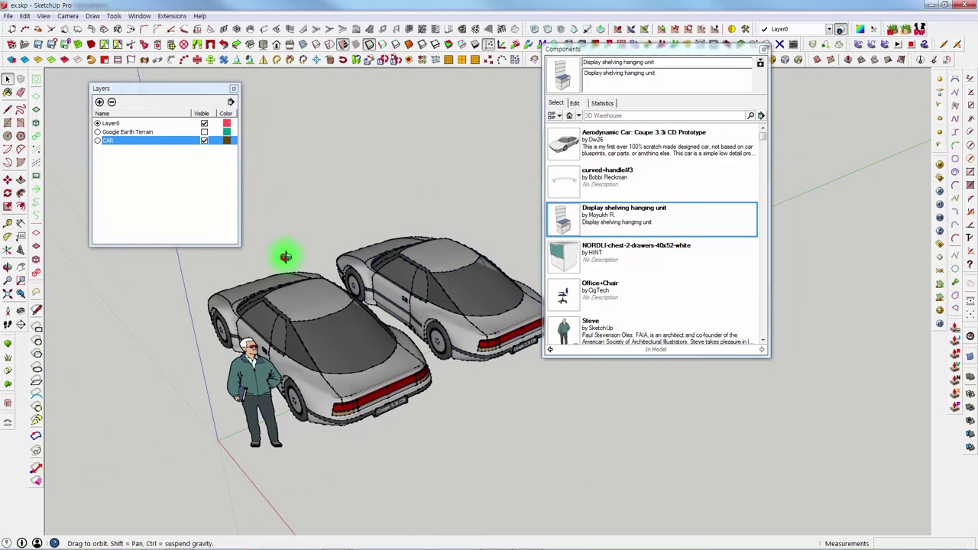
{"action": "middle_click_drag", "start_coordinate": [285, 257], "coordinate": [260, 295]}
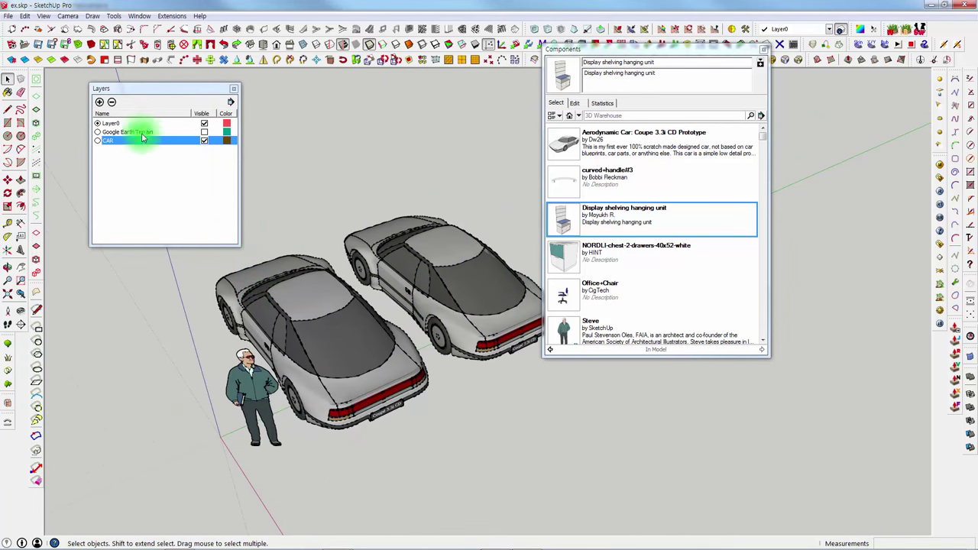
Select the car components and show their Entity Info.
{"action": "double_click", "coordinate": [307, 288]}
{"action": "left_click", "coordinate": [307, 287]}
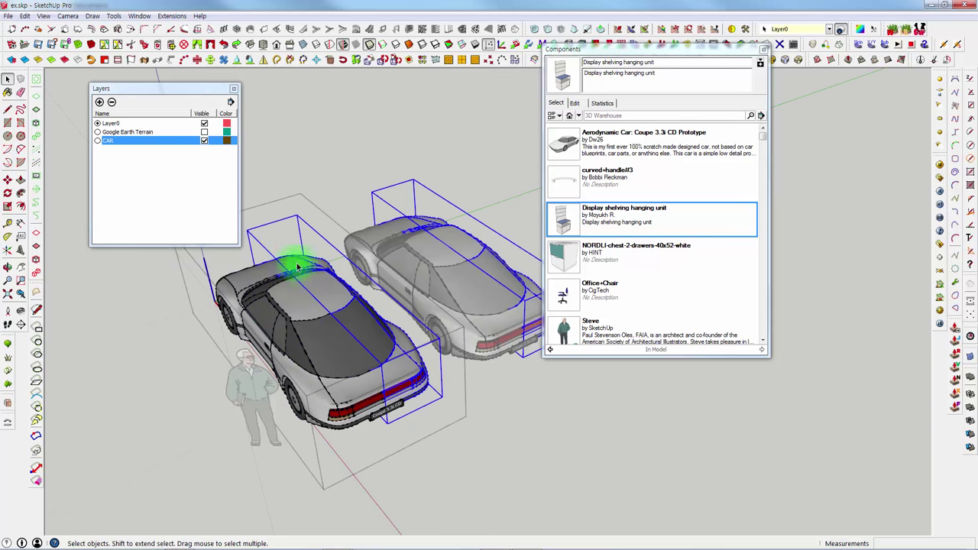
{"action": "right_click", "coordinate": [356, 253]}
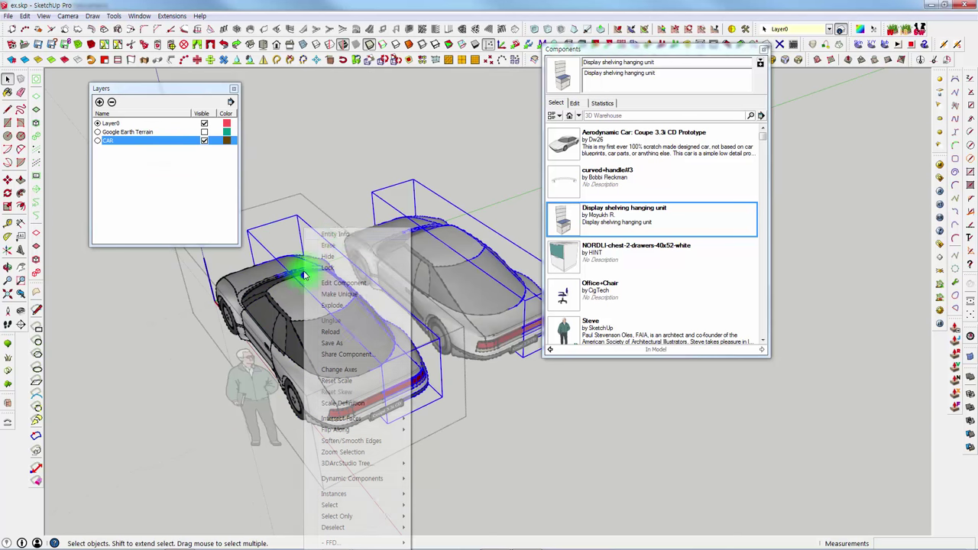
{"action": "left_click", "coordinate": [340, 231]}
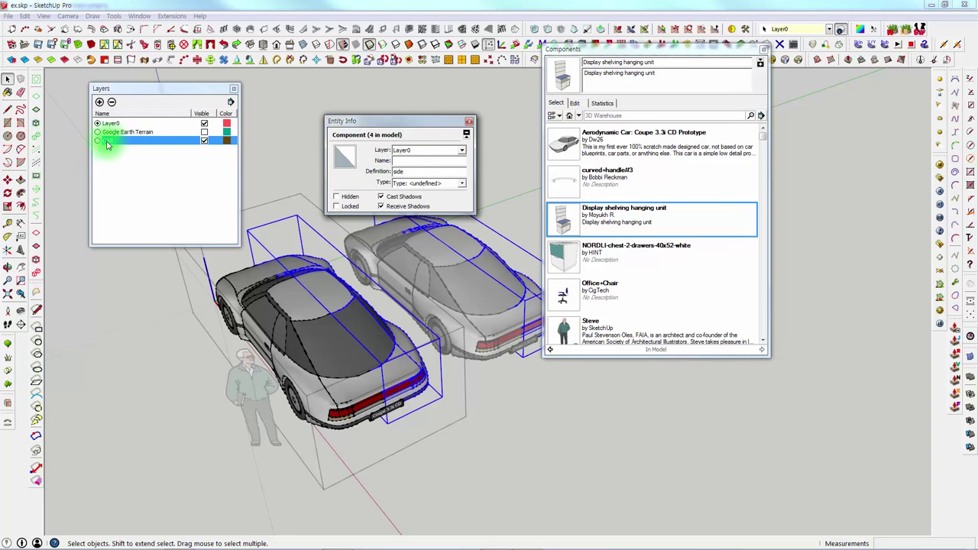
{"action": "type", "text": "CAR"}
Explode the selected cars twice, down to raw geometry.
{"action": "left_click", "coordinate": [271, 198]}
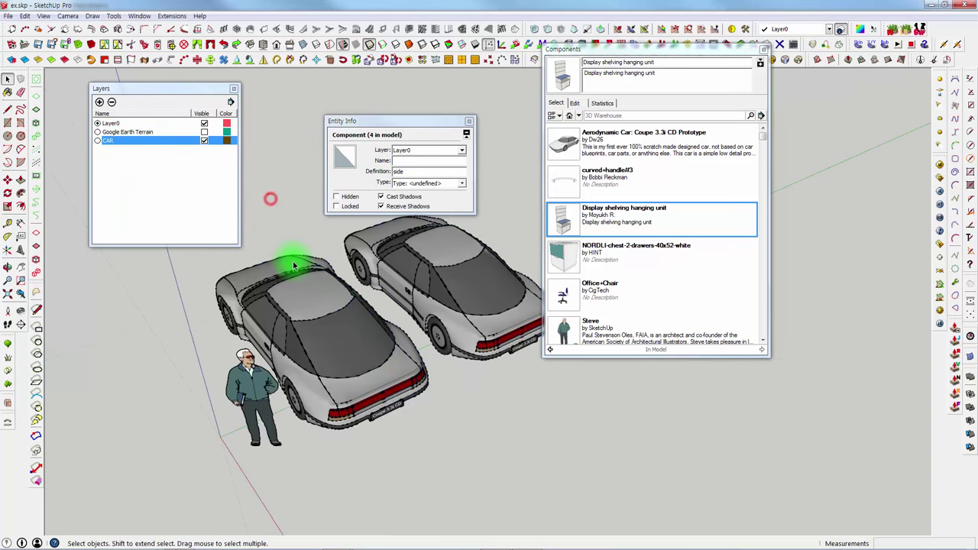
{"action": "double_click", "coordinate": [294, 268]}
{"action": "key", "text": "ctrl+a"}
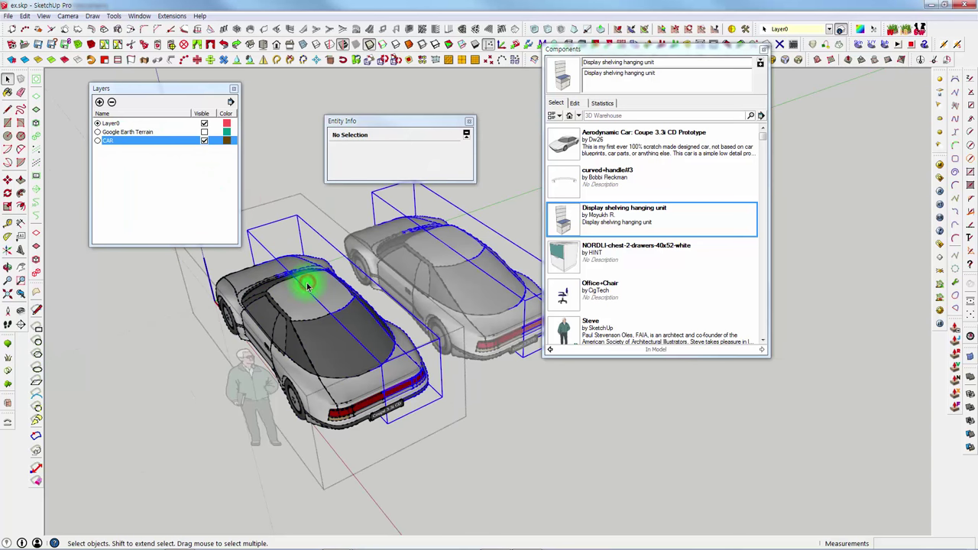
{"action": "right_click", "coordinate": [308, 285]}
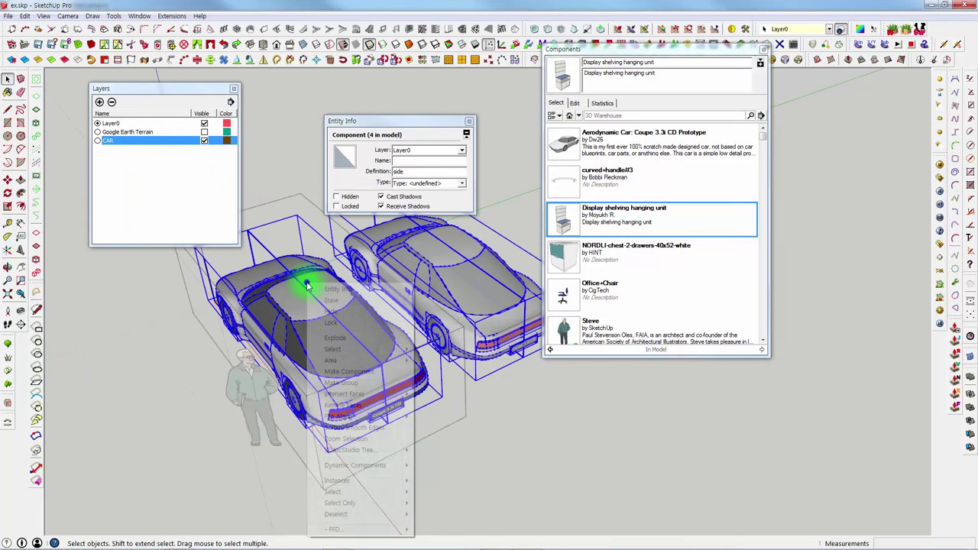
{"action": "left_click", "coordinate": [335, 338]}
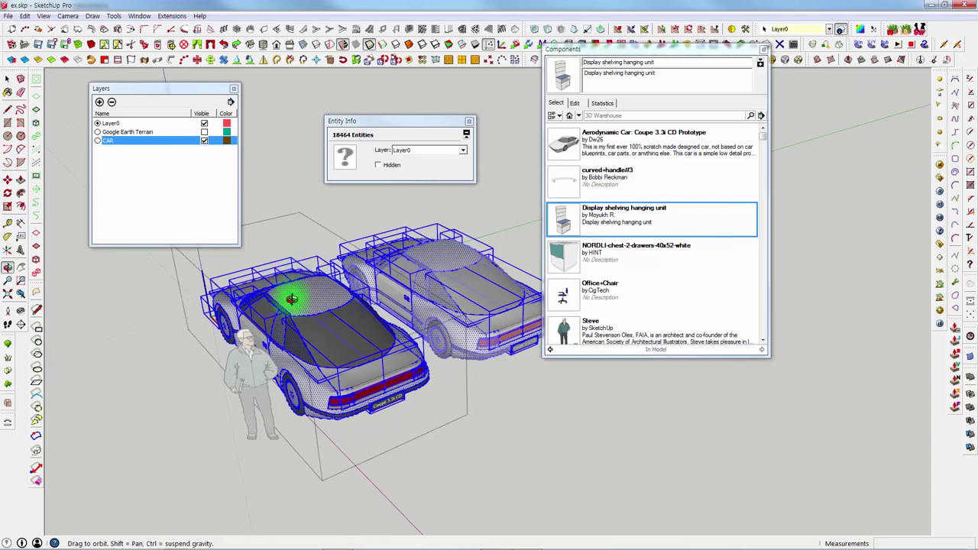
{"action": "middle_click_drag", "start_coordinate": [290, 288], "coordinate": [290, 291]}
{"action": "right_click", "coordinate": [290, 291]}
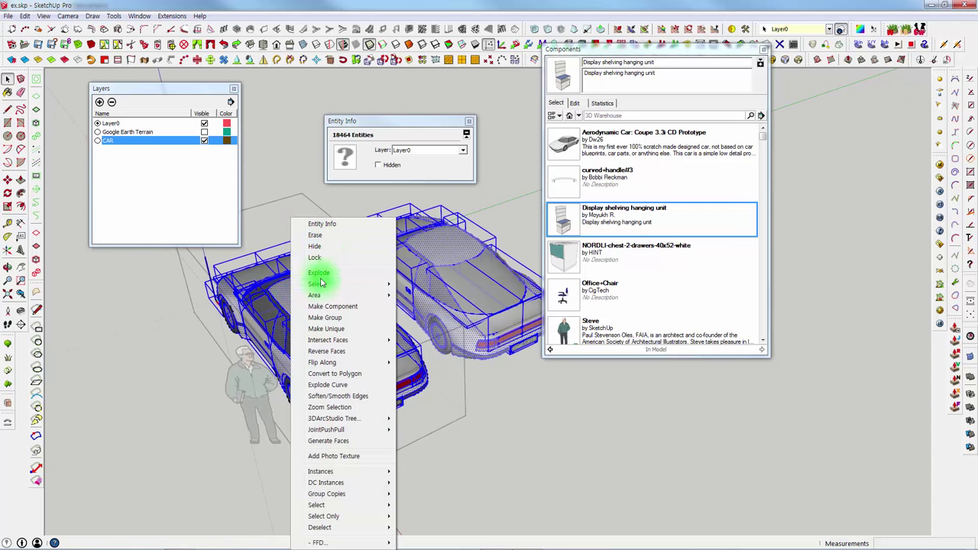
{"action": "left_click", "coordinate": [324, 272]}
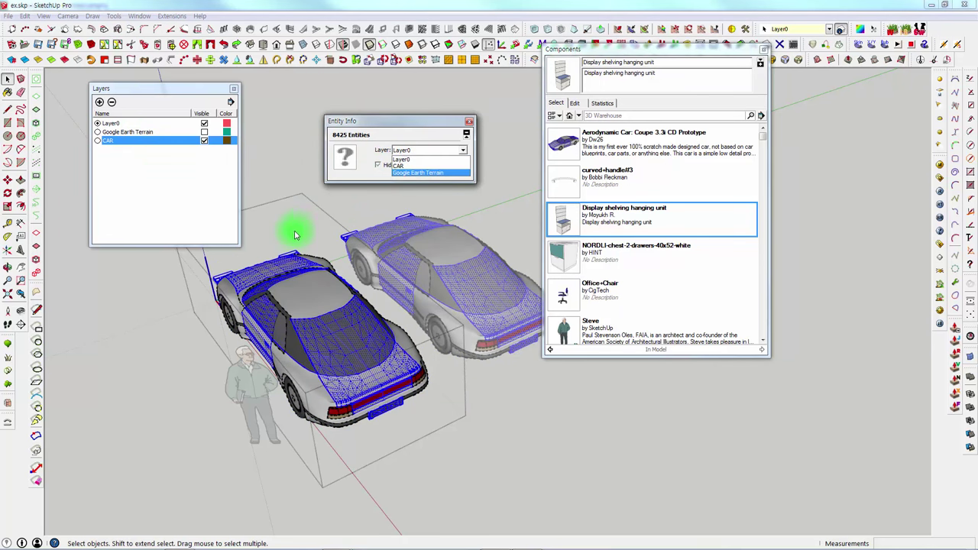
Select all the exploded geometry and set its layer to CAR.
{"action": "left_click", "coordinate": [284, 298]}
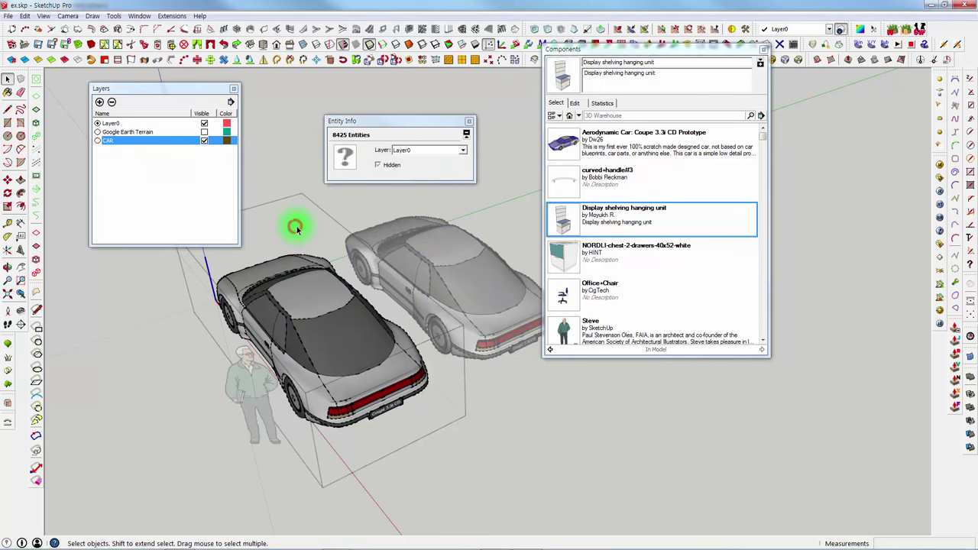
{"action": "left_click", "coordinate": [290, 224]}
{"action": "key", "text": "ctrl+a"}
{"action": "left_click", "coordinate": [412, 151]}
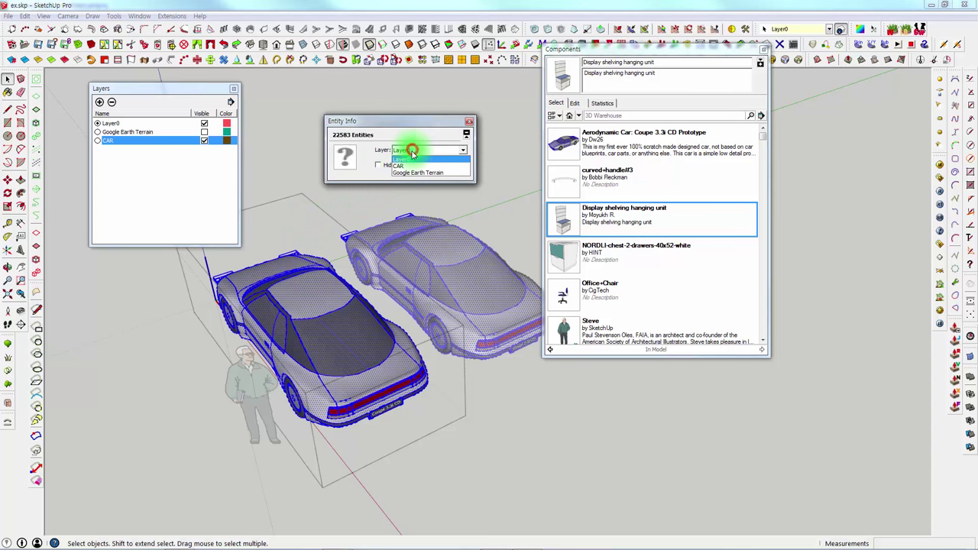
{"action": "left_click", "coordinate": [411, 169]}
{"action": "middle_click_drag", "start_coordinate": [302, 225], "coordinate": [275, 164]}
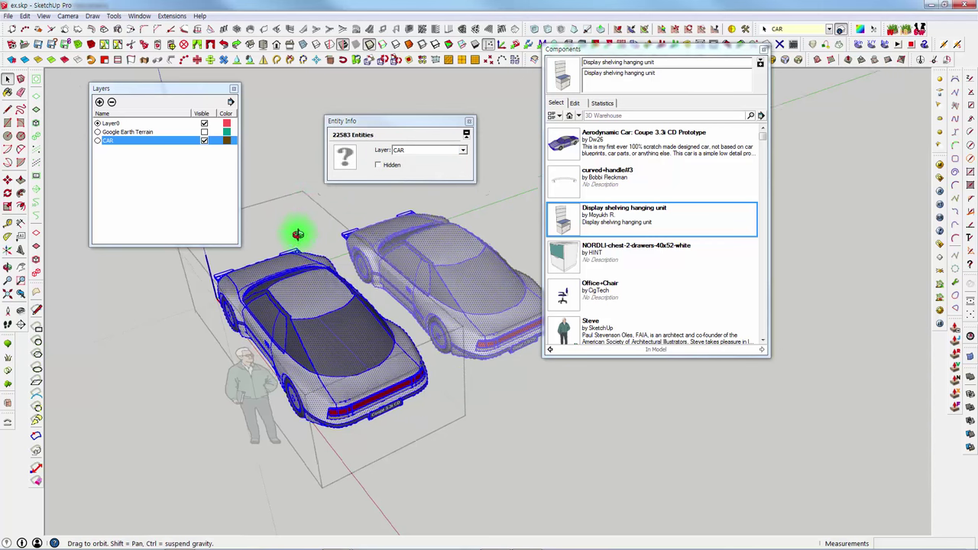
{"action": "left_click", "coordinate": [275, 164]}
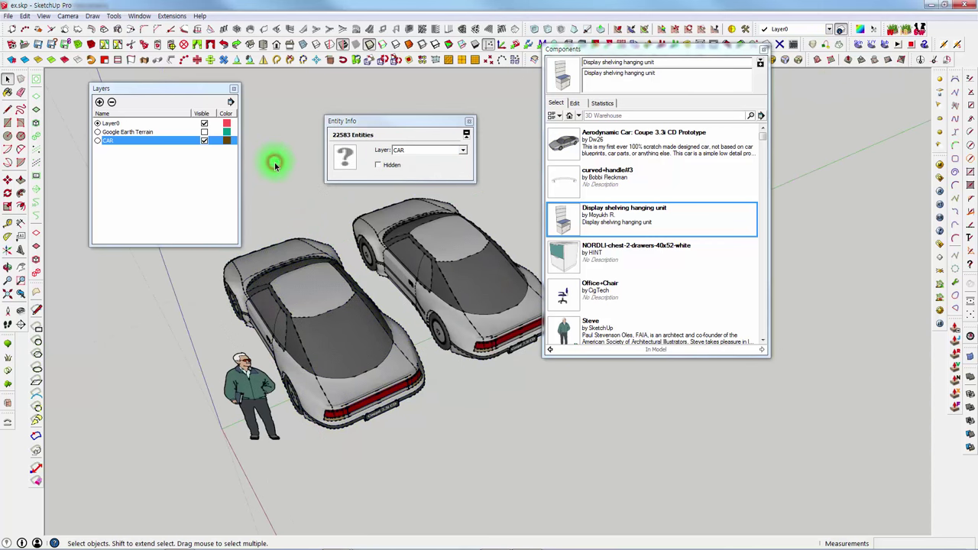
{"action": "mouse_move", "coordinate": [273, 230]}
{"action": "middle_mouse_down"}
{"action": "mouse_move", "coordinate": [384, 258]}
{"action": "mouse_move", "coordinate": [301, 249]}
{"action": "middle_mouse_up"}
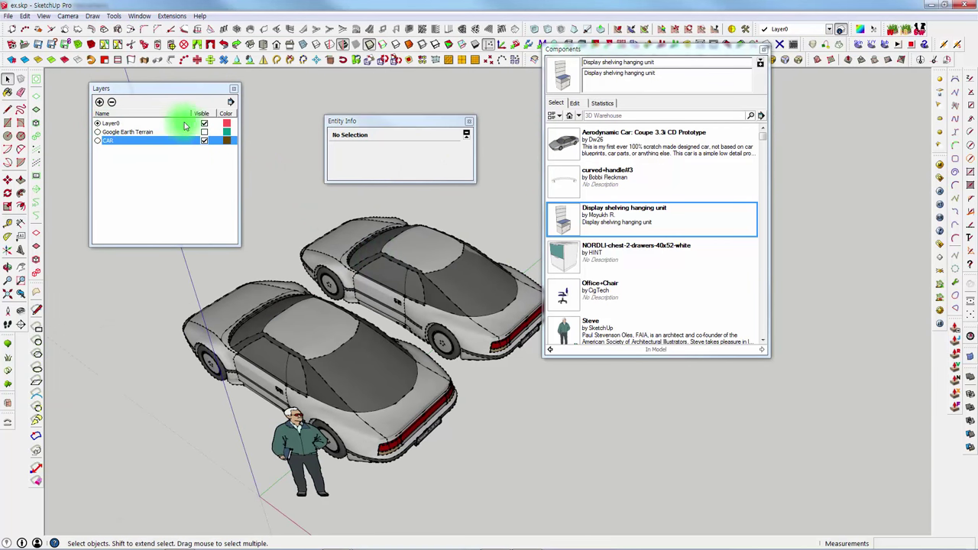
Toggle the CAR layer off and on to confirm the cars are on it.
{"action": "left_click", "coordinate": [204, 141]}
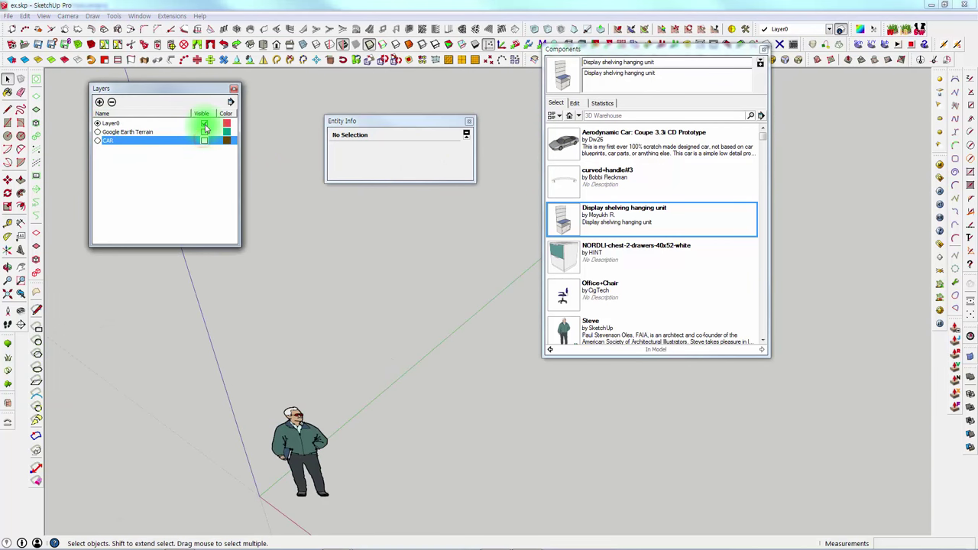
{"action": "left_click", "coordinate": [204, 141]}
{"action": "mouse_move", "coordinate": [262, 197]}
{"action": "middle_mouse_down"}
{"action": "mouse_move", "coordinate": [218, 332]}
{"action": "mouse_move", "coordinate": [327, 331]}
{"action": "mouse_move", "coordinate": [262, 177]}
{"action": "middle_mouse_up"}
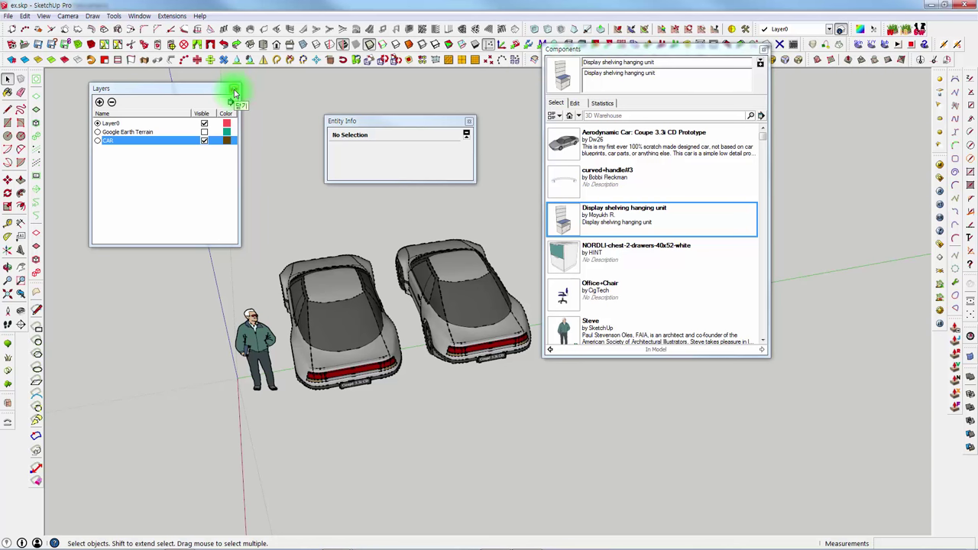
Close the Layers and Entity Info panels and delete both cars with a crossing selection.
{"action": "left_click", "coordinate": [235, 89]}
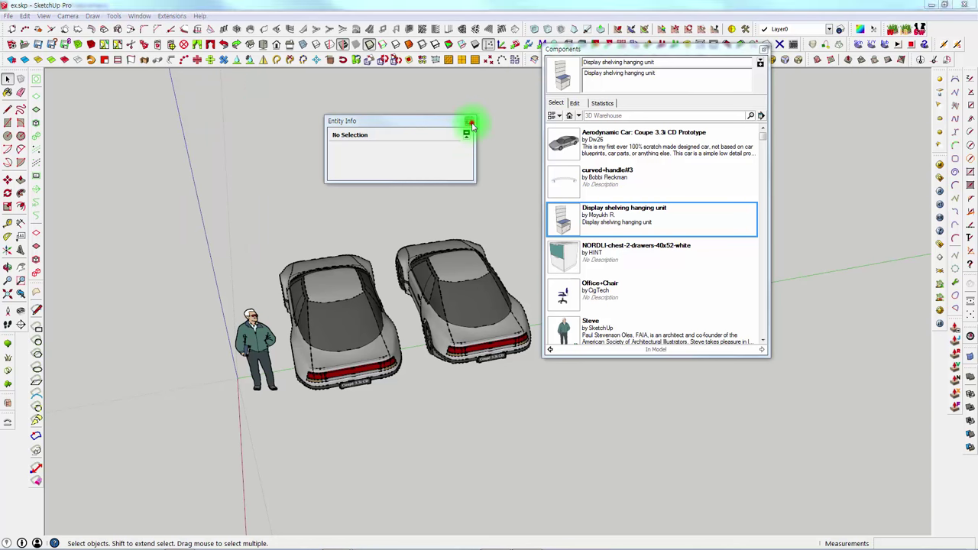
{"action": "left_click", "coordinate": [469, 121]}
{"action": "left_click_drag", "start_coordinate": [452, 208], "coordinate": [344, 397]}
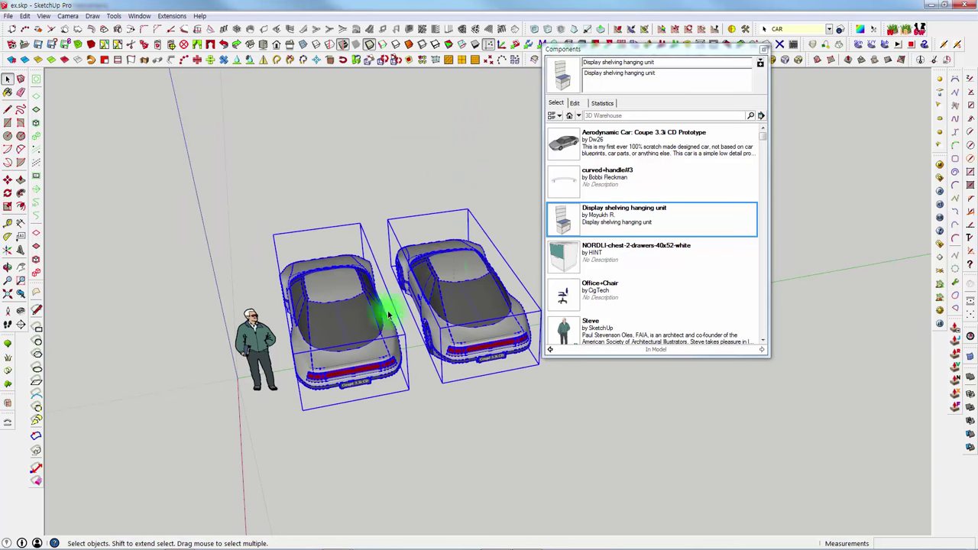
{"action": "key", "text": "Delete"}
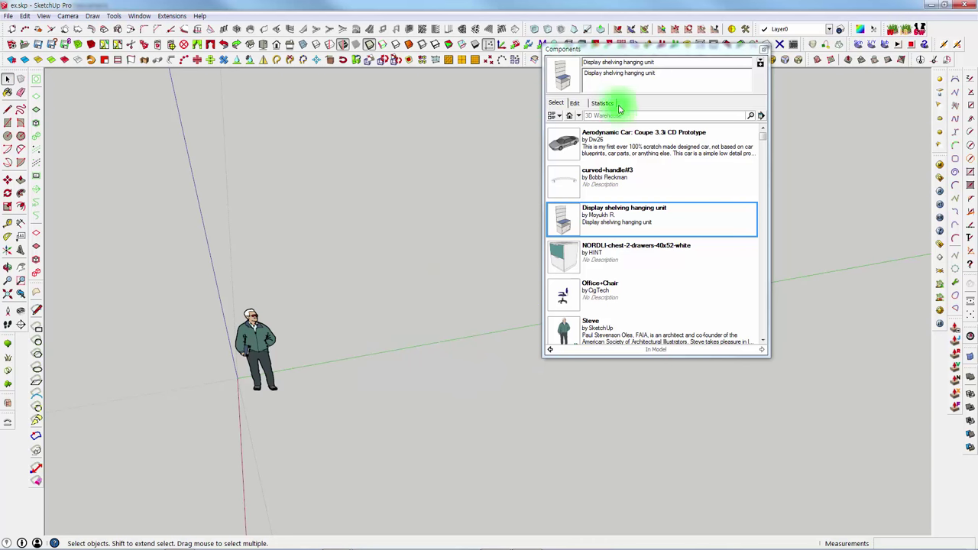
Move the Components panel to the middle and inspect the Aerodynamic Car entry's actions menu.
{"action": "left_click_drag", "start_coordinate": [634, 49], "coordinate": [483, 99]}
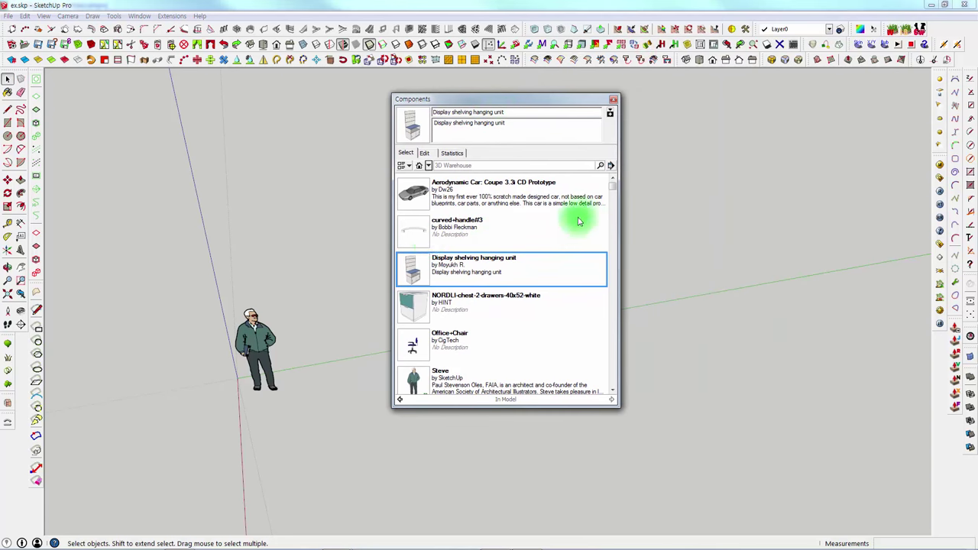
{"action": "left_click_drag", "start_coordinate": [615, 186], "coordinate": [612, 320]}
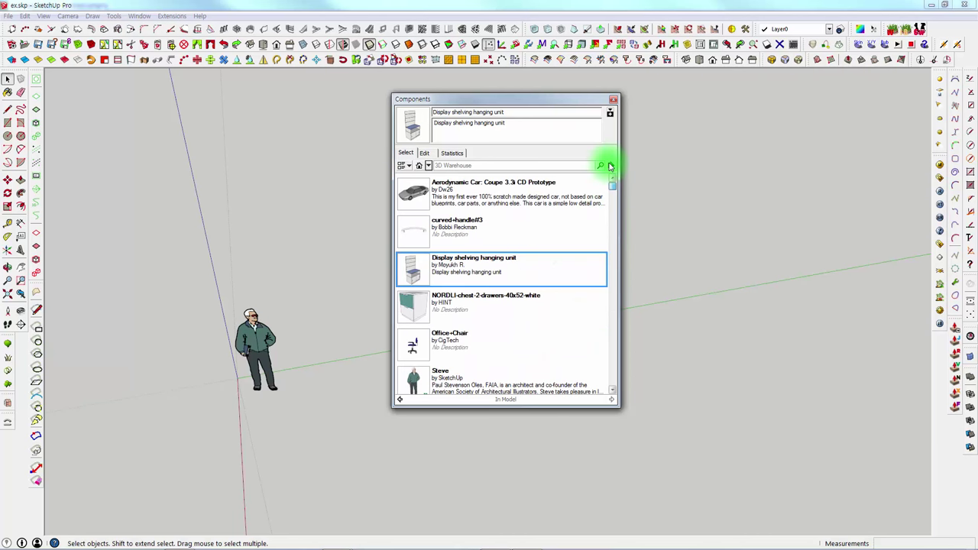
{"action": "left_click_drag", "start_coordinate": [610, 321], "coordinate": [449, 187]}
{"action": "left_click", "coordinate": [449, 187]}
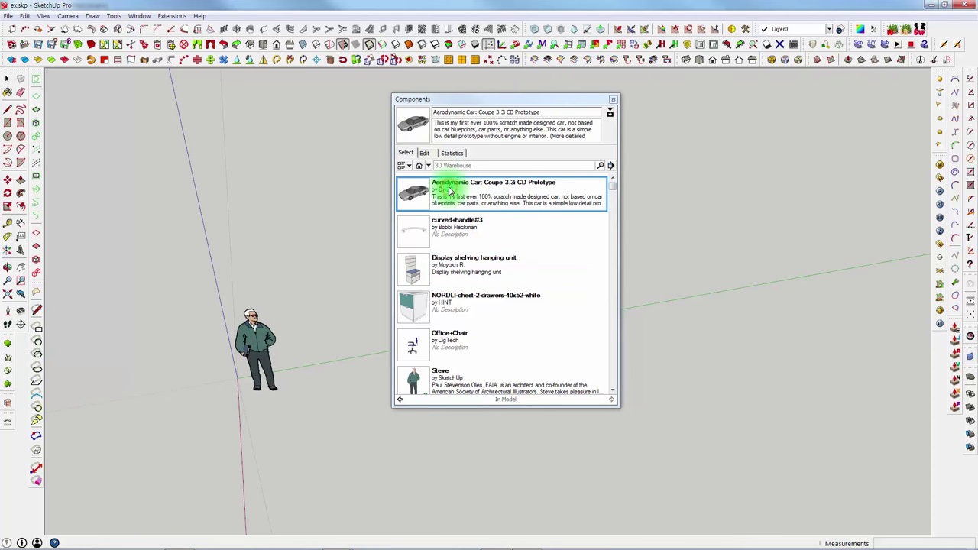
{"action": "right_click", "coordinate": [448, 189]}
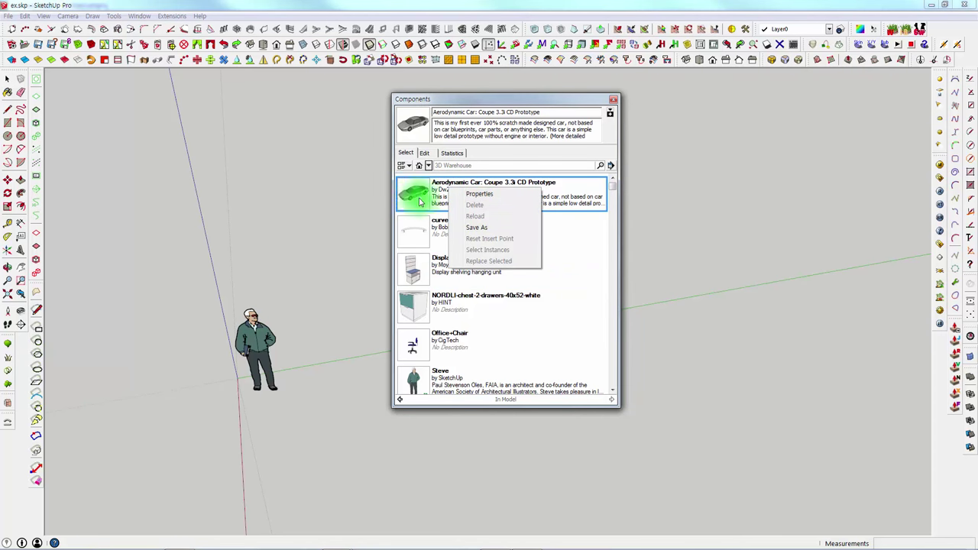
{"action": "right_click", "coordinate": [414, 200]}
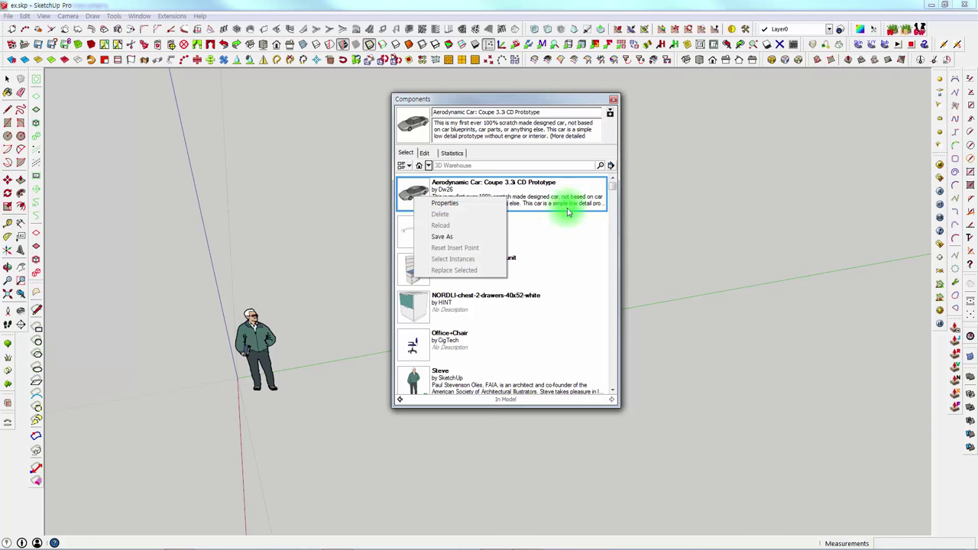
{"action": "left_click", "coordinate": [562, 233]}
{"action": "right_click", "coordinate": [457, 195]}
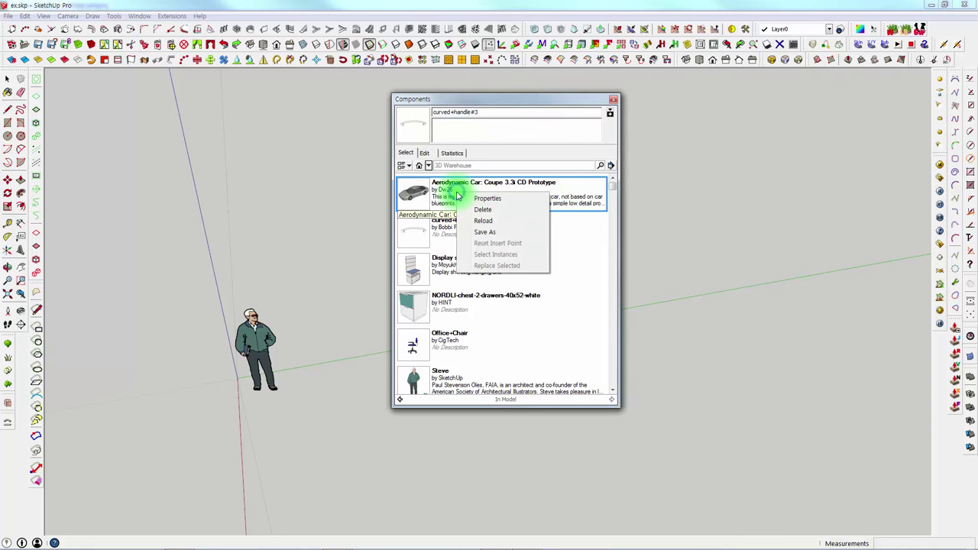
{"action": "left_click", "coordinate": [718, 245]}
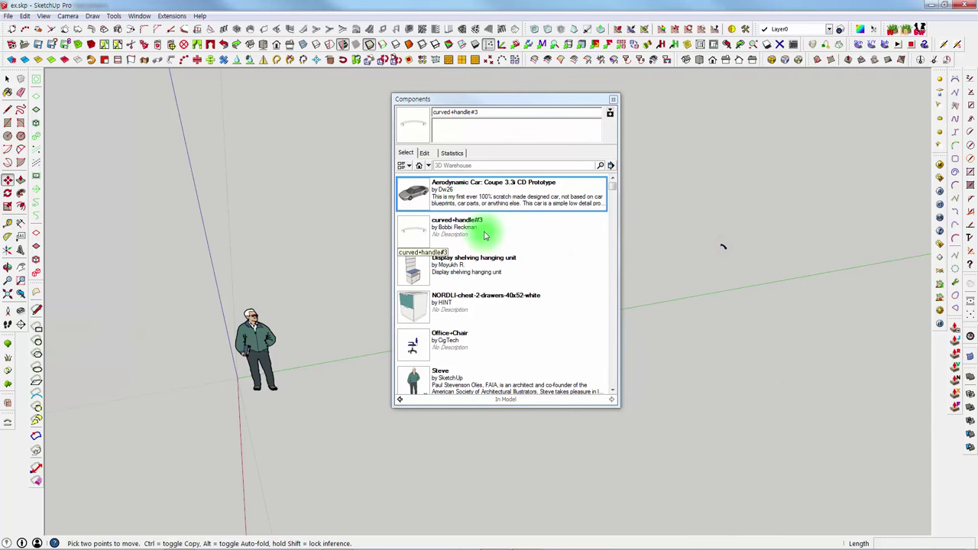
Cancel the accidental curved handle placement and clear the model selection.
{"action": "key", "text": "space"}
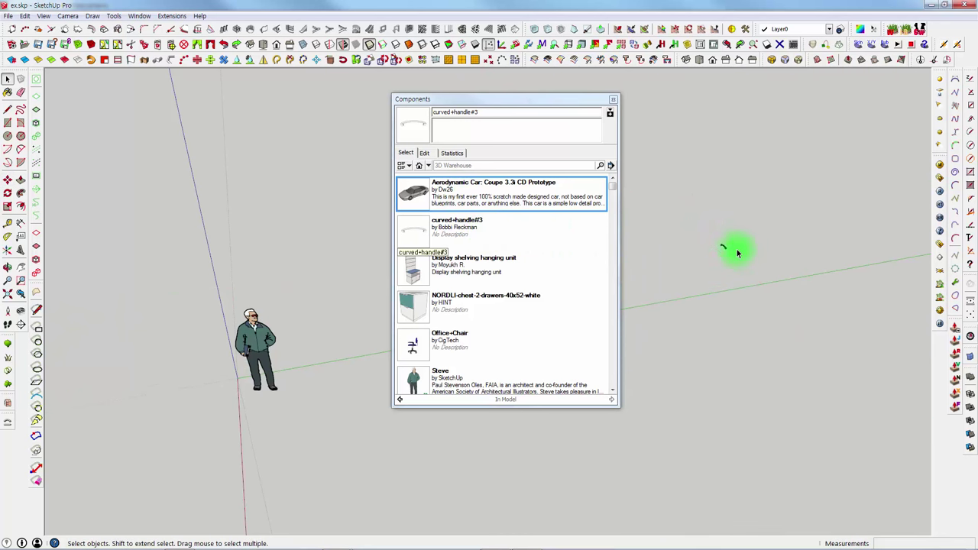
{"action": "left_click_drag", "start_coordinate": [708, 233], "coordinate": [760, 287]}
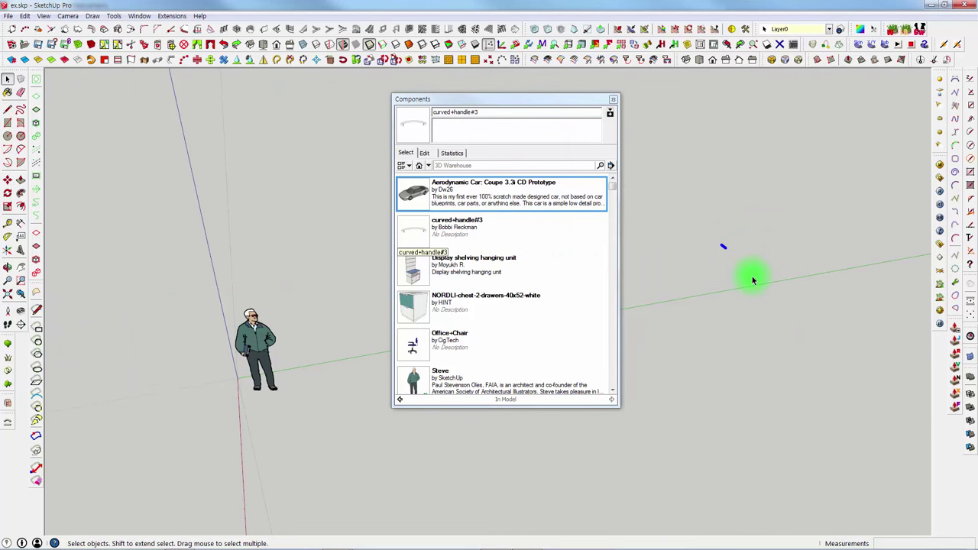
{"action": "left_click", "coordinate": [752, 280]}
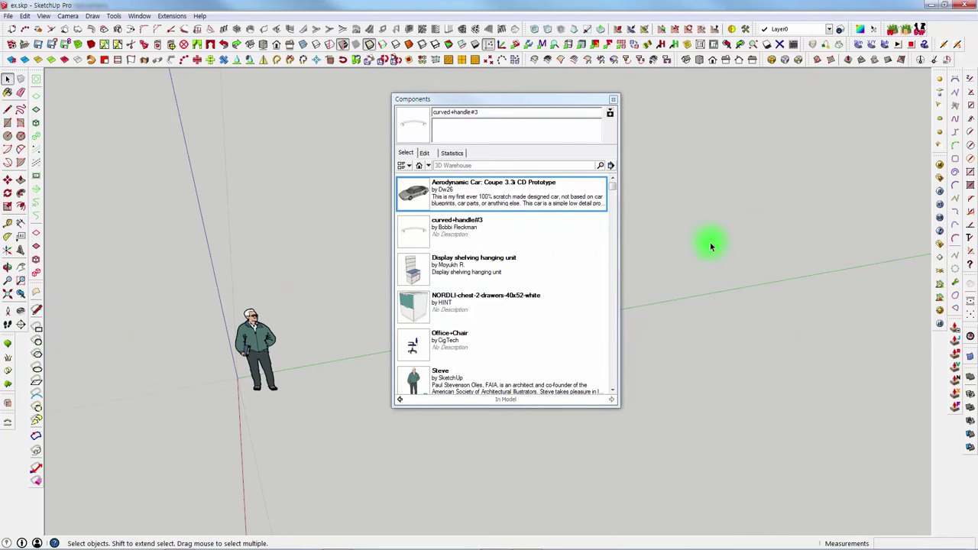
Click through the curved+handle#3, Display shelving hanging unit and Aerodynamic Car entries in the In Model list.
{"action": "left_click", "coordinate": [416, 336]}
{"action": "left_click", "coordinate": [415, 233]}
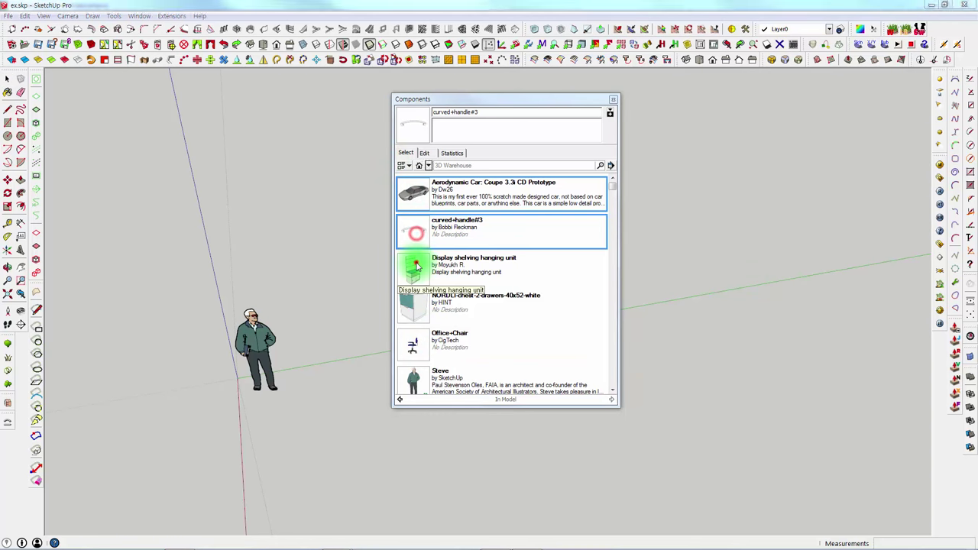
{"action": "left_click", "coordinate": [417, 265]}
{"action": "left_click", "coordinate": [415, 231]}
{"action": "left_click", "coordinate": [412, 268]}
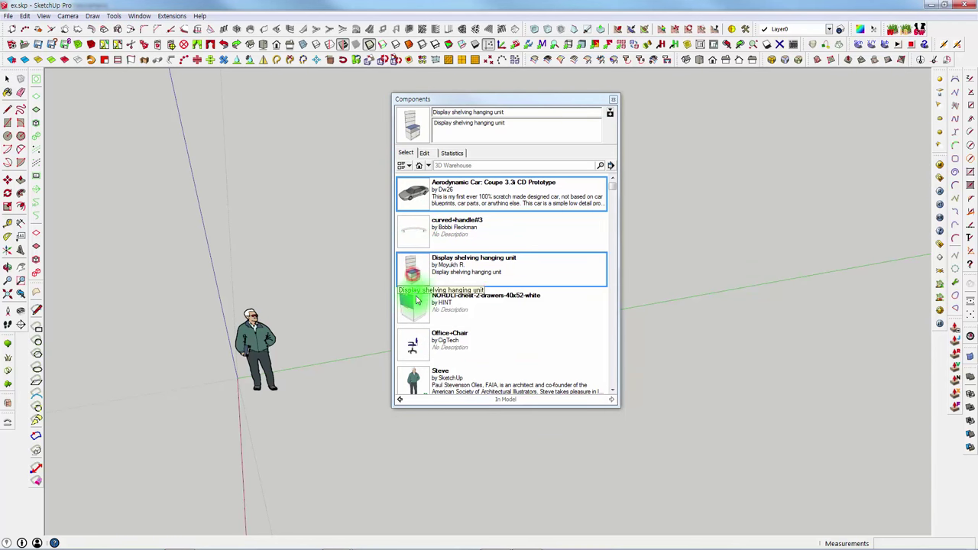
{"action": "left_click", "coordinate": [407, 232]}
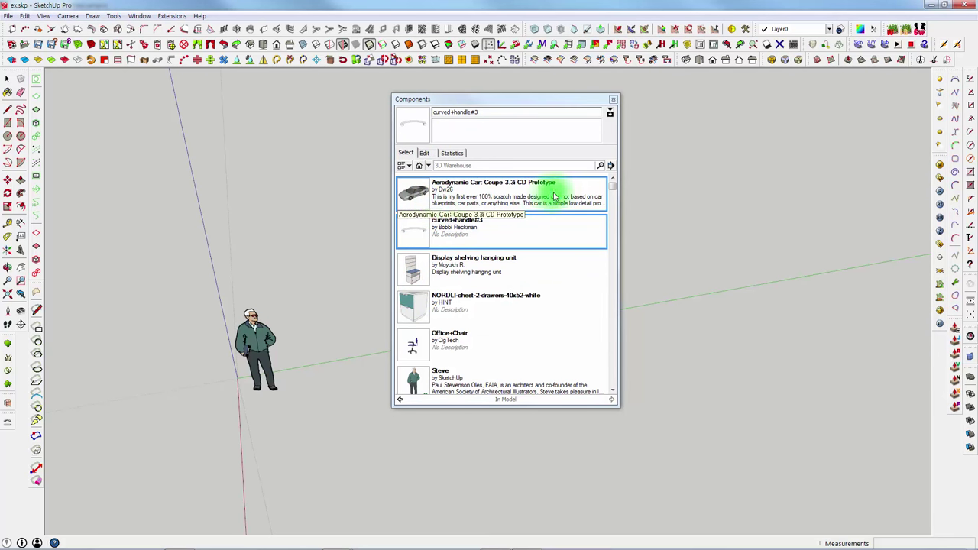
{"action": "left_click", "coordinate": [420, 198]}
{"action": "left_click", "coordinate": [612, 165]}
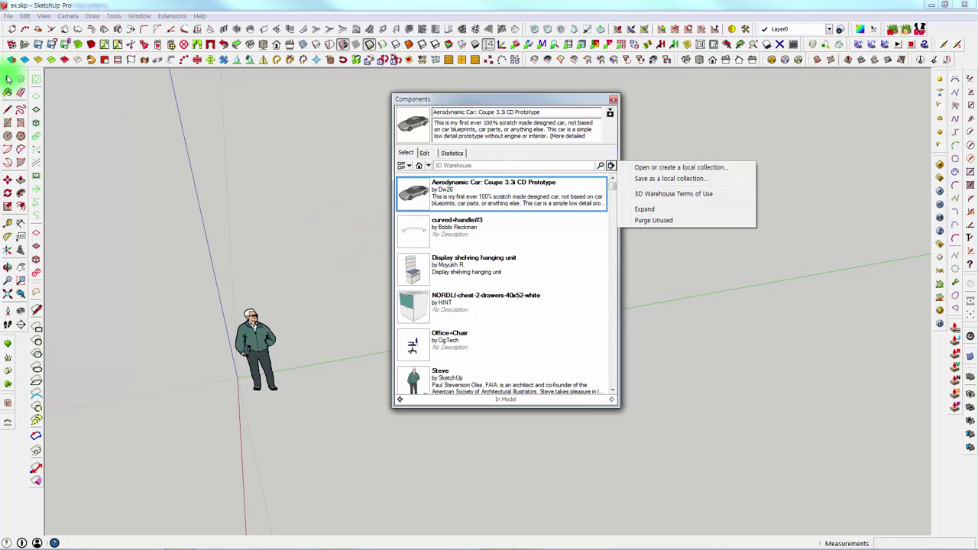
{"action": "left_click", "coordinate": [8, 79]}
Scroll the list and compare the handle, shelving and car entries again before the panel closes.
{"action": "scroll", "coordinate": [336, 267], "scroll_direction": "down", "scroll_amount": 2}
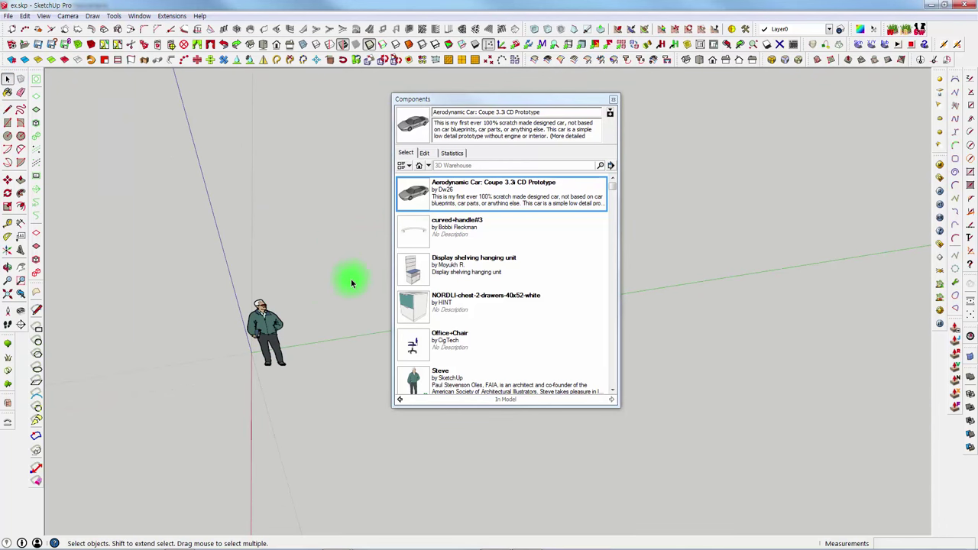
{"action": "left_click", "coordinate": [434, 222]}
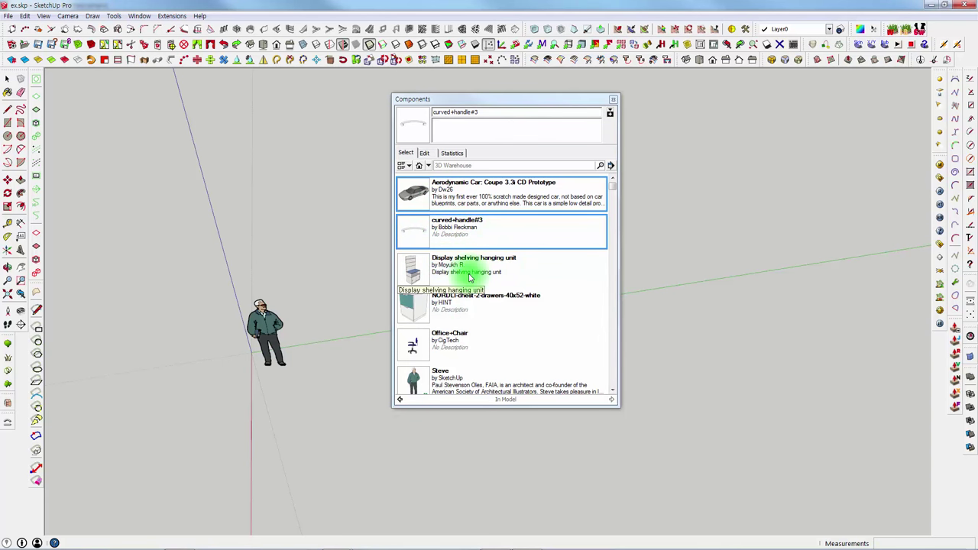
{"action": "left_click", "coordinate": [465, 273]}
{"action": "left_click", "coordinate": [435, 223]}
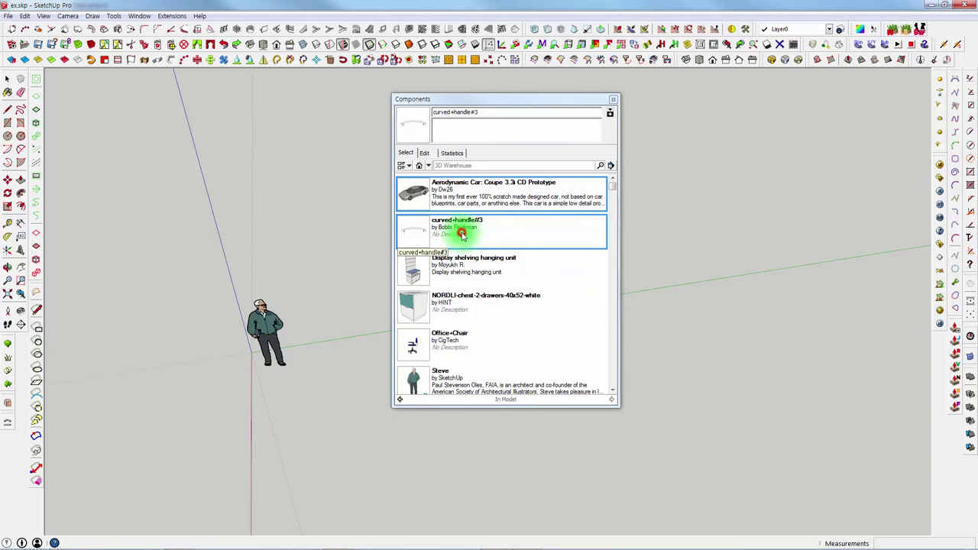
{"action": "left_click", "coordinate": [461, 271]}
{"action": "left_click", "coordinate": [453, 225]}
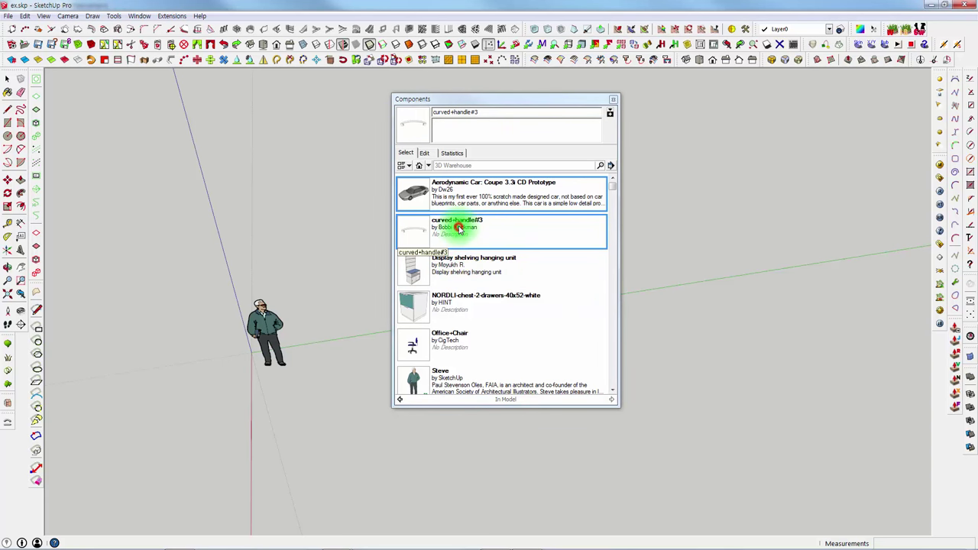
{"action": "left_click", "coordinate": [456, 195]}
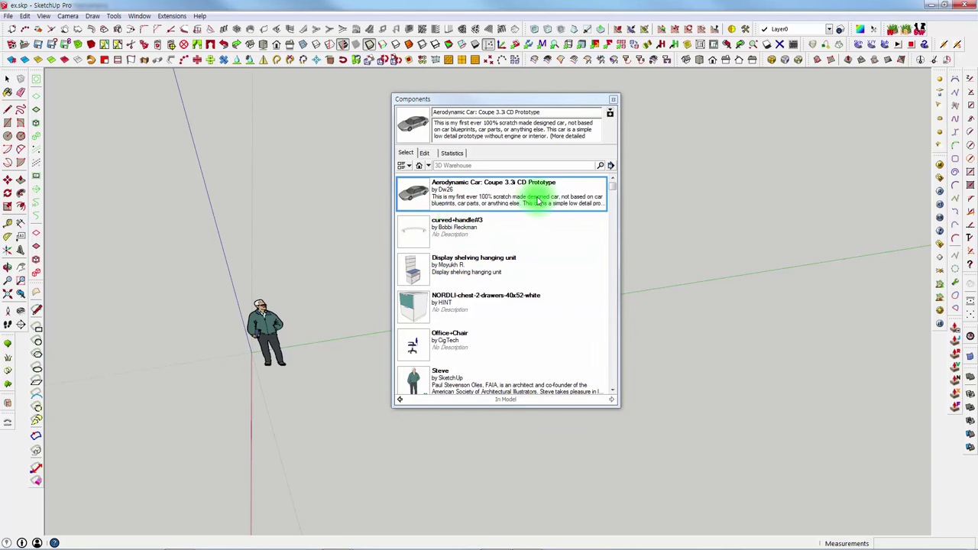
{"action": "mouse_move", "coordinate": [612, 195]}
{"action": "left_mouse_down"}
{"action": "mouse_move", "coordinate": [605, 387]}
{"action": "mouse_move", "coordinate": [613, 179]}
{"action": "left_mouse_up"}
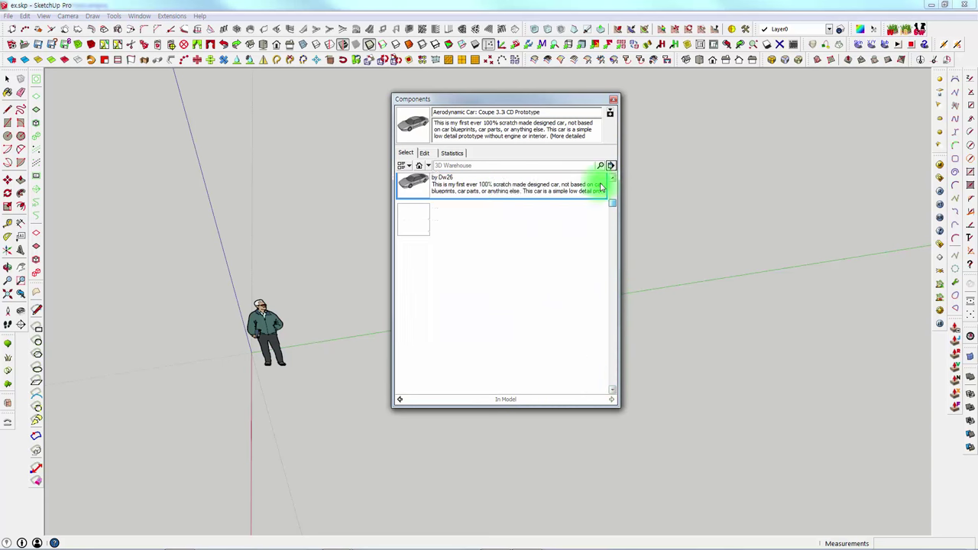
Reopen the Components window from the Window menu and place it on the right.
{"action": "left_click", "coordinate": [140, 15]}
{"action": "left_click", "coordinate": [130, 67]}
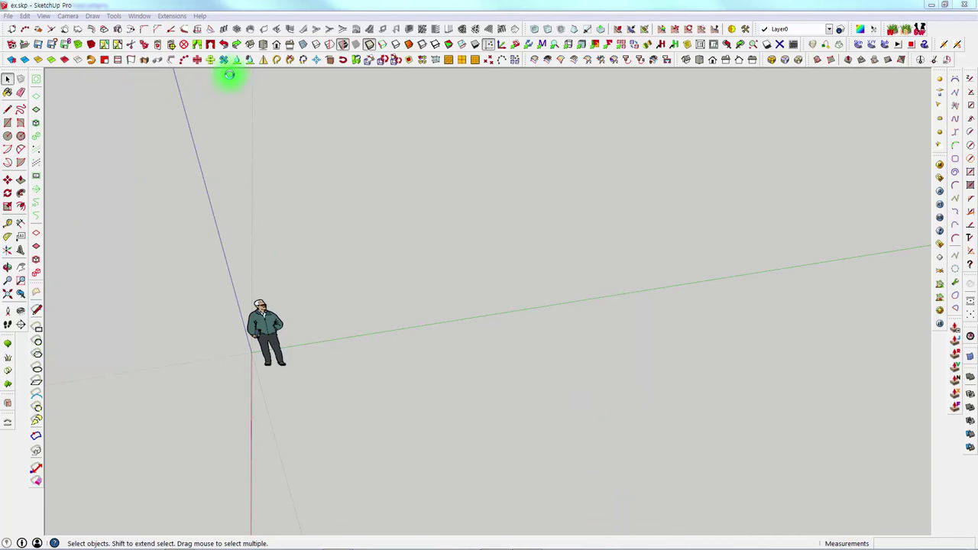
{"action": "mouse_move", "coordinate": [98, 23]}
{"action": "left_mouse_down"}
{"action": "mouse_move", "coordinate": [480, 53]}
{"action": "mouse_move", "coordinate": [482, 78]}
{"action": "left_mouse_up"}
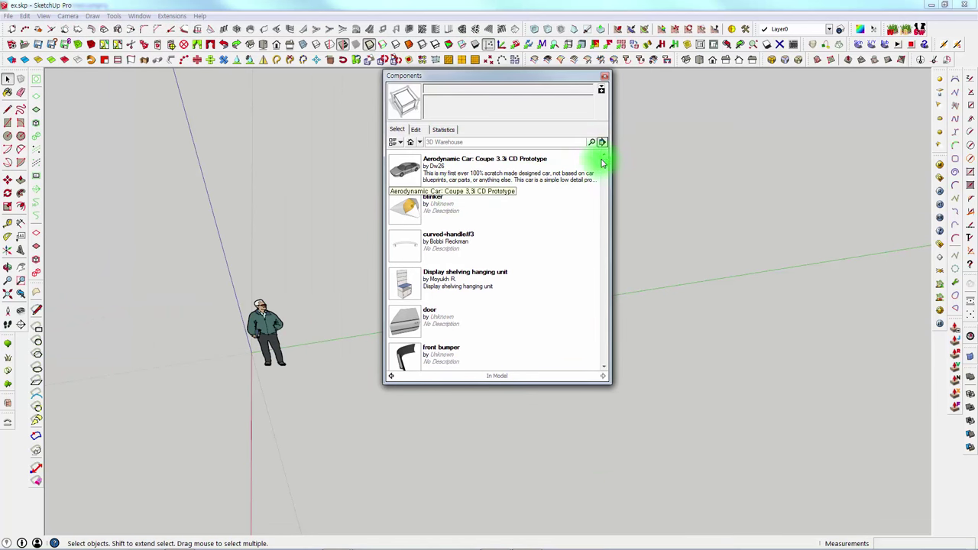
{"action": "mouse_move", "coordinate": [602, 163]}
{"action": "left_mouse_down"}
{"action": "mouse_move", "coordinate": [586, 278]}
{"action": "mouse_move", "coordinate": [601, 336]}
{"action": "left_mouse_up"}
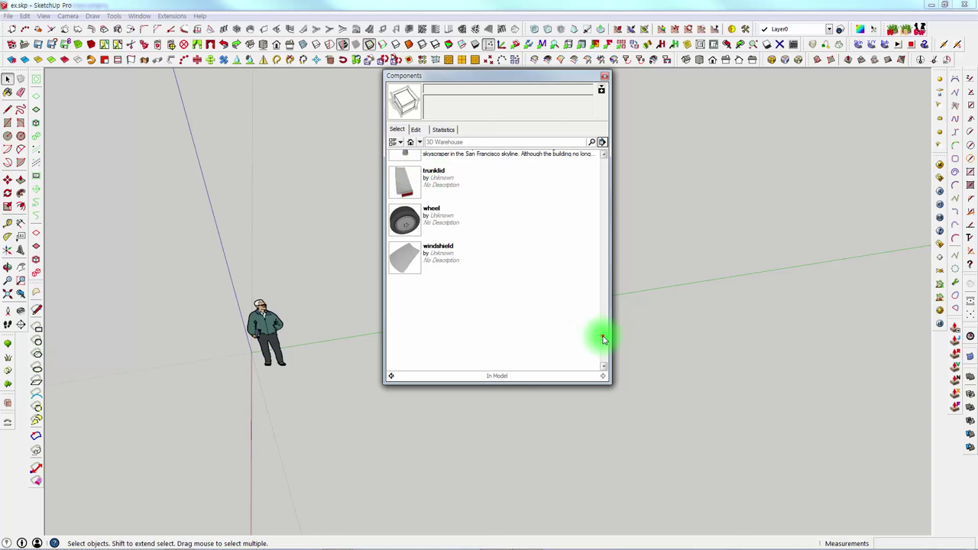
{"action": "mouse_move", "coordinate": [603, 339]}
{"action": "left_mouse_down"}
{"action": "mouse_move", "coordinate": [598, 138]}
{"action": "mouse_move", "coordinate": [567, 125]}
{"action": "mouse_move", "coordinate": [607, 339]}
{"action": "mouse_move", "coordinate": [607, 179]}
{"action": "mouse_move", "coordinate": [617, 135]}
{"action": "mouse_move", "coordinate": [353, 268]}
{"action": "mouse_move", "coordinate": [502, 48]}
{"action": "left_mouse_up"}
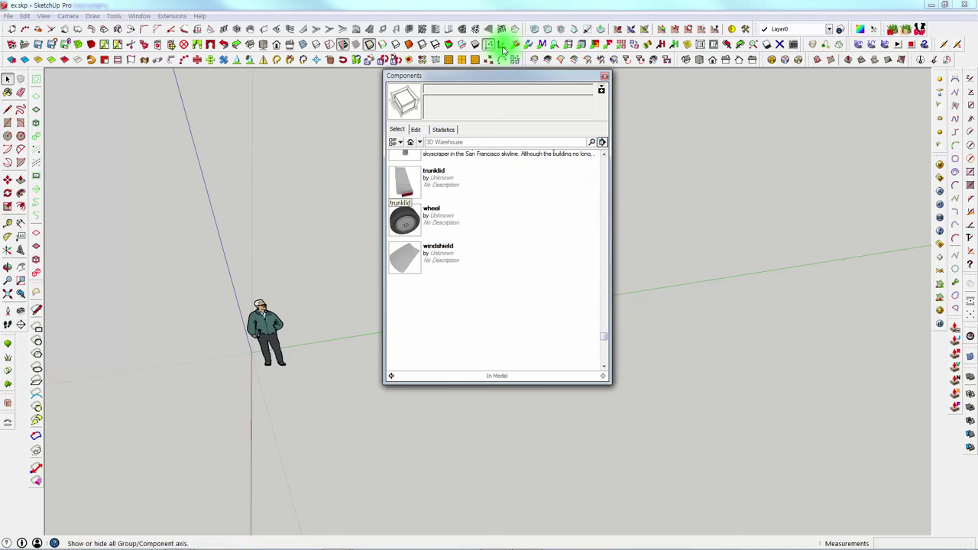
{"action": "left_click_drag", "start_coordinate": [536, 77], "coordinate": [722, 103]}
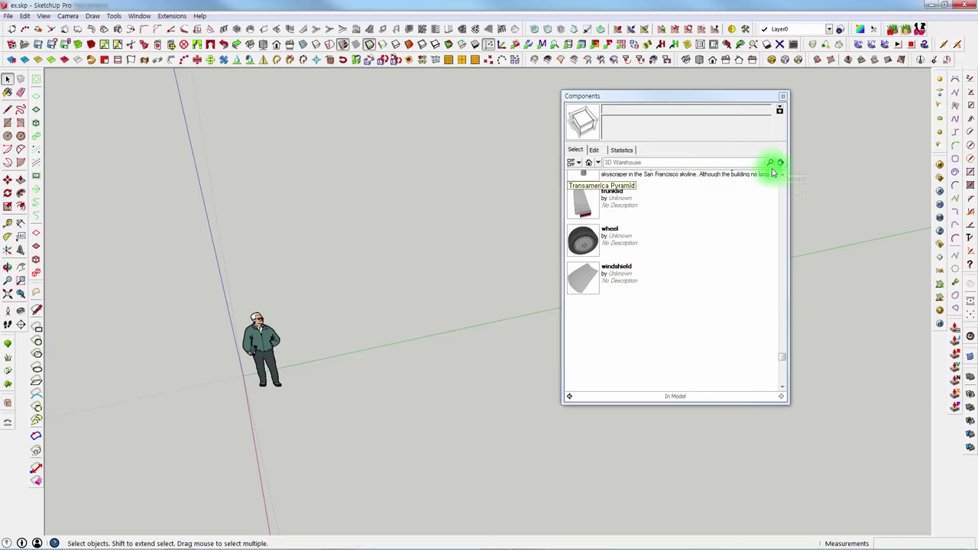
Delete the windshield component and confirm removing all its instances.
{"action": "right_click", "coordinate": [594, 275]}
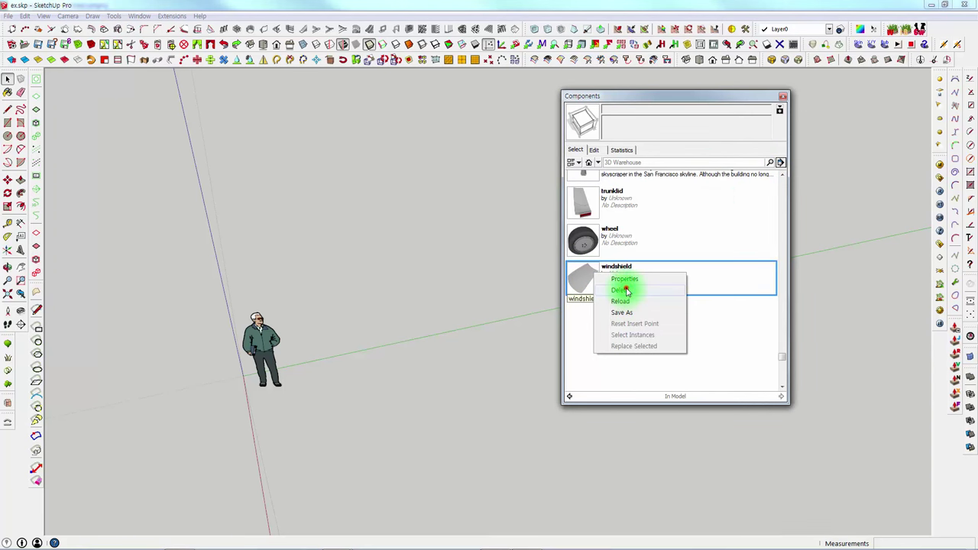
{"action": "left_click", "coordinate": [619, 289]}
{"action": "left_click", "coordinate": [671, 277]}
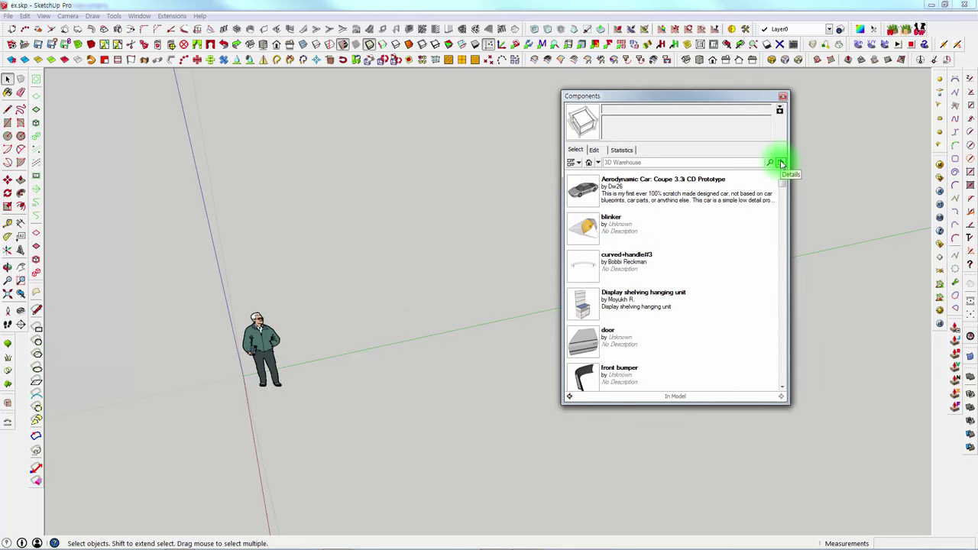
Run Purge Unused from the Components Details menu, leaving only Steve in the In Model list.
{"action": "left_click", "coordinate": [781, 164]}
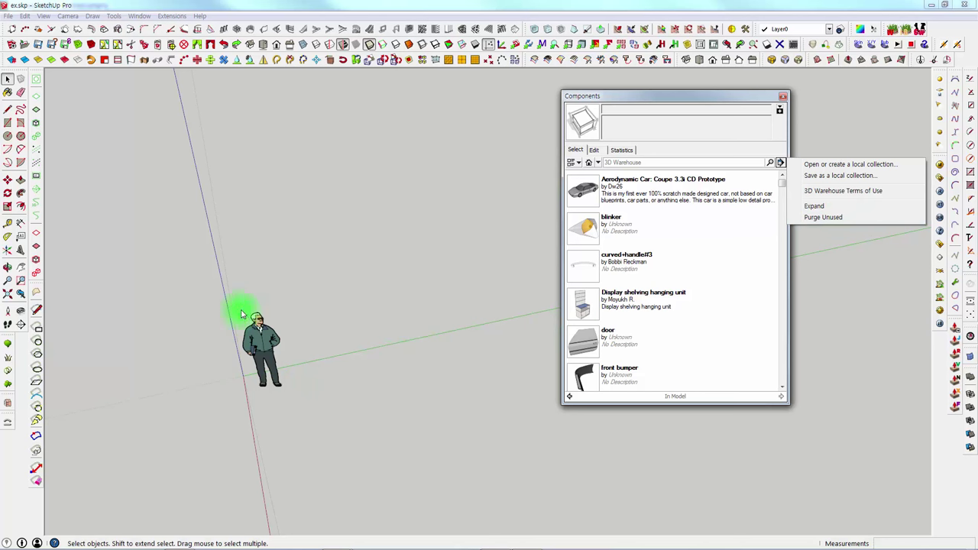
{"action": "left_click", "coordinate": [822, 217]}
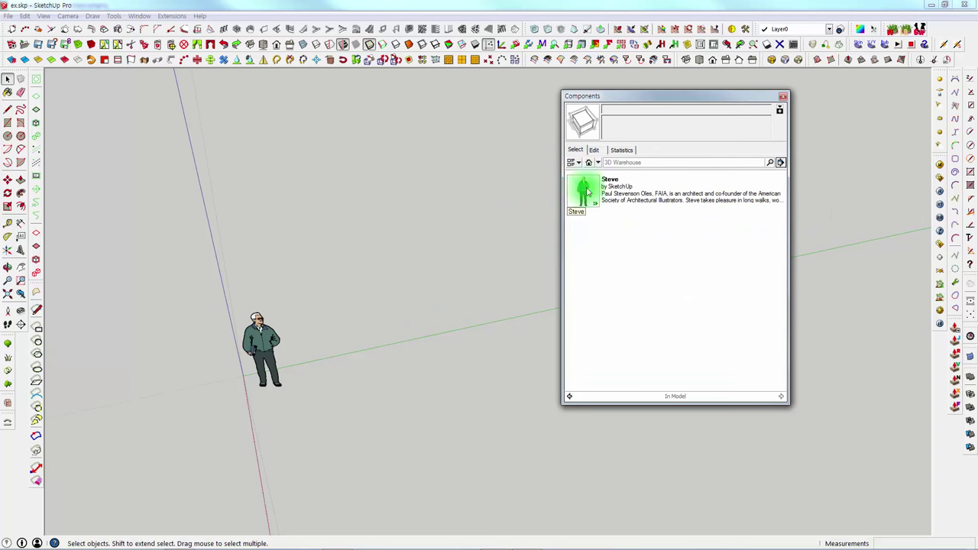
Orbit and zoom in so Steve appears larger in the view.
{"action": "middle_click_drag", "start_coordinate": [391, 325], "coordinate": [331, 290]}
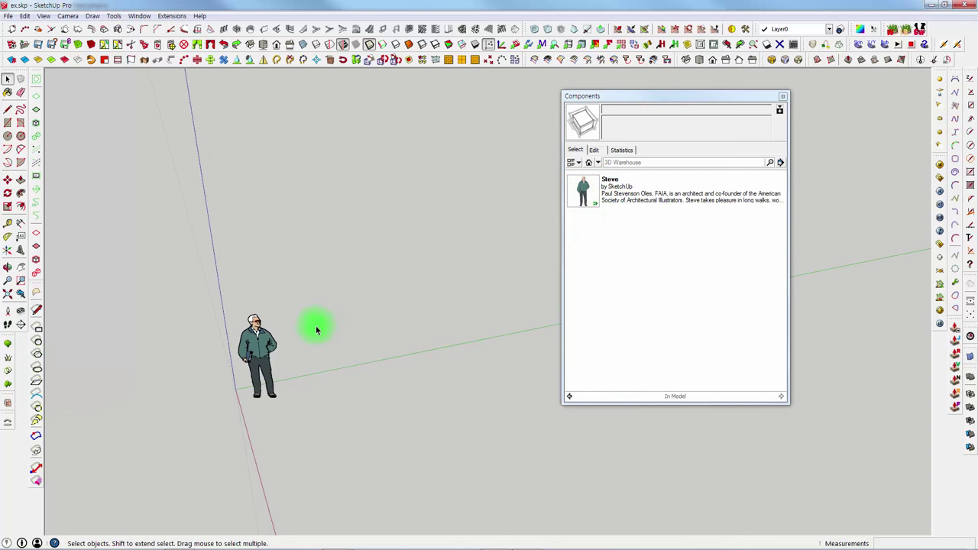
{"action": "scroll", "coordinate": [318, 328], "scroll_direction": "up", "scroll_amount": 2}
{"action": "middle_click_drag", "start_coordinate": [318, 328], "coordinate": [411, 317]}
{"action": "scroll", "coordinate": [411, 317], "scroll_direction": "up", "scroll_amount": 2}
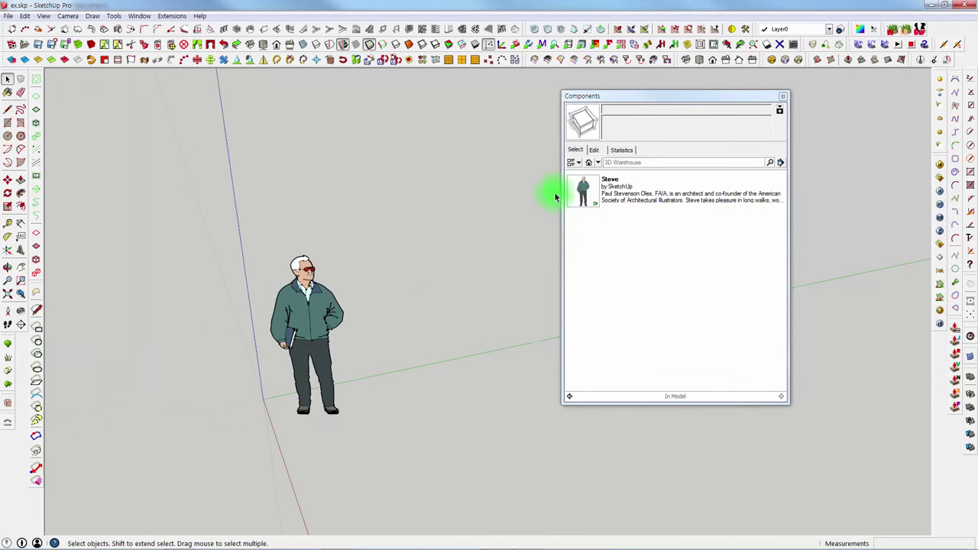
Check the Edit, Statistics and Select tabs and the collections list, then return to ex.skp.
{"action": "left_click", "coordinate": [579, 164]}
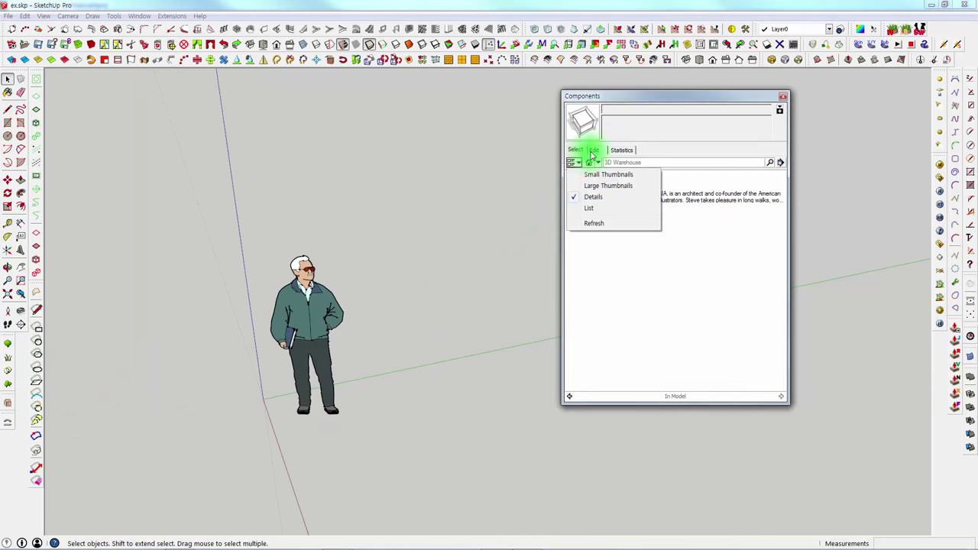
{"action": "left_click", "coordinate": [592, 151]}
{"action": "left_click", "coordinate": [621, 149]}
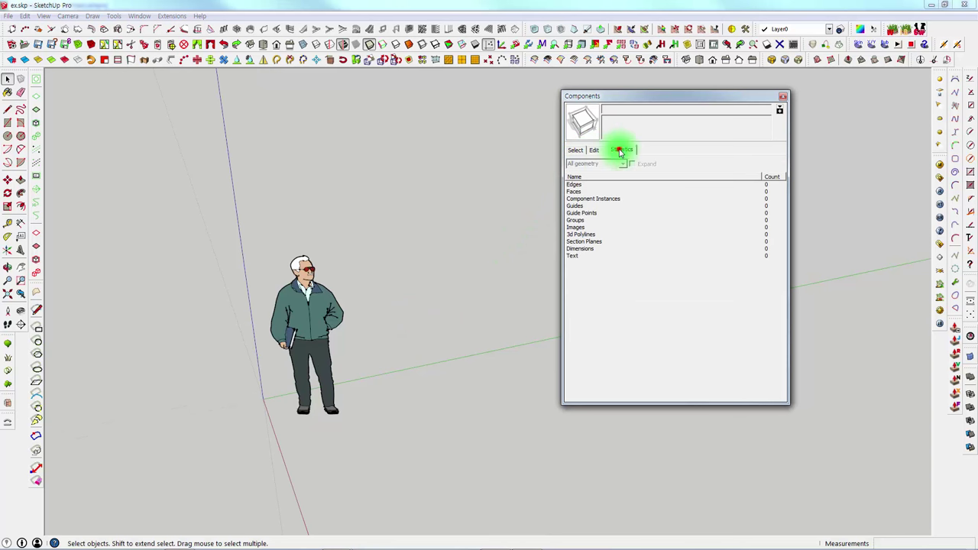
{"action": "left_click", "coordinate": [574, 150]}
{"action": "left_click", "coordinate": [599, 163]}
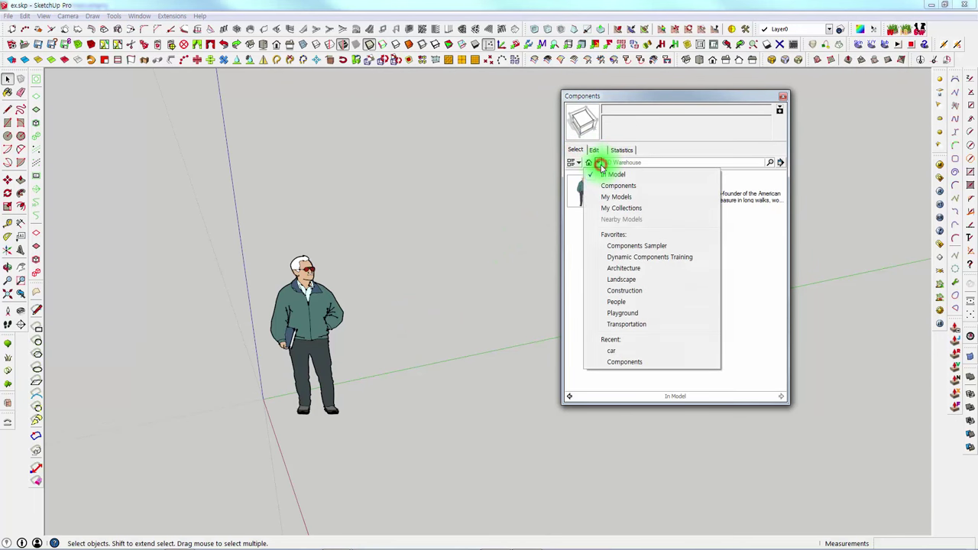
{"action": "left_click", "coordinate": [392, 333]}
{"action": "scroll", "coordinate": [392, 301], "scroll_direction": "up", "scroll_amount": 2}
{"action": "middle_click_drag", "start_coordinate": [370, 336], "coordinate": [371, 308], "text": "shift"}
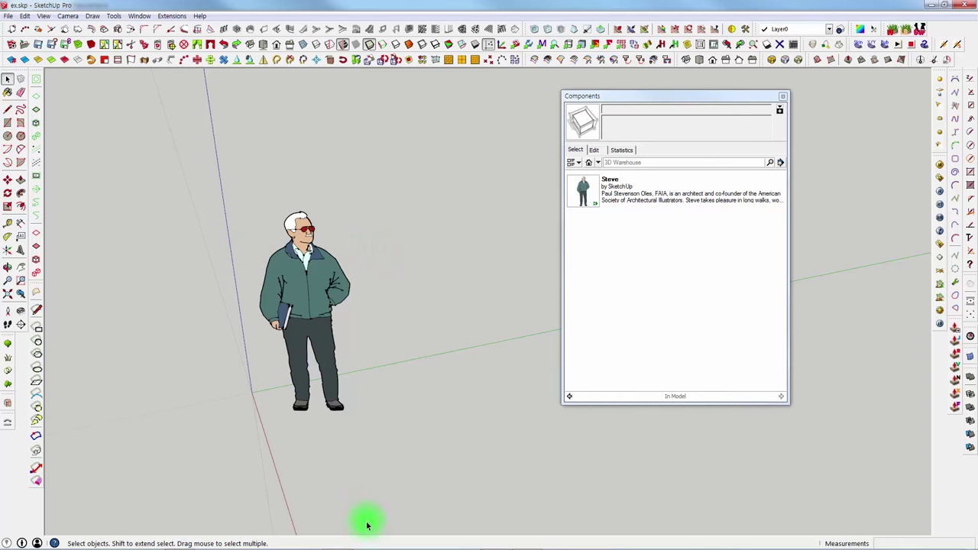
{"action": "mouse_move", "coordinate": [340, 540]}
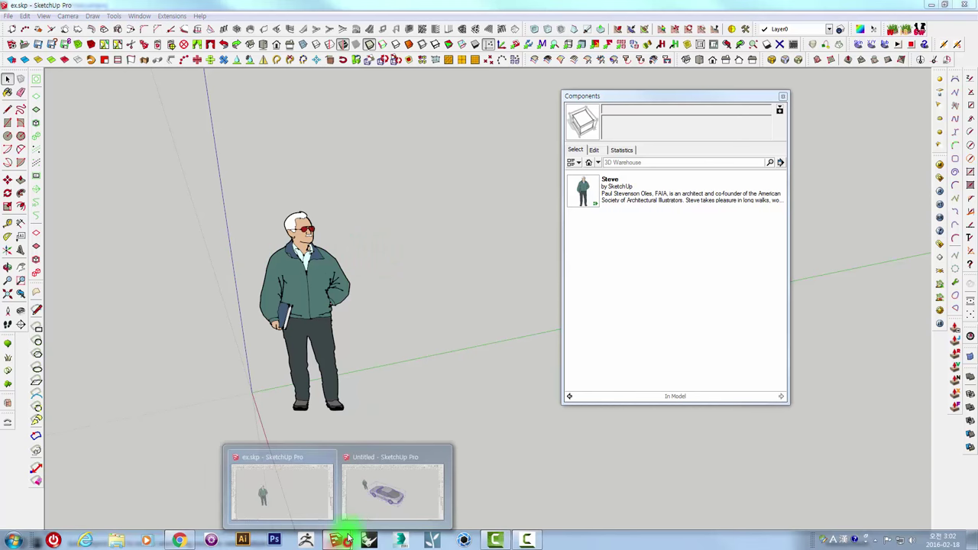
{"action": "left_click", "coordinate": [290, 489]}
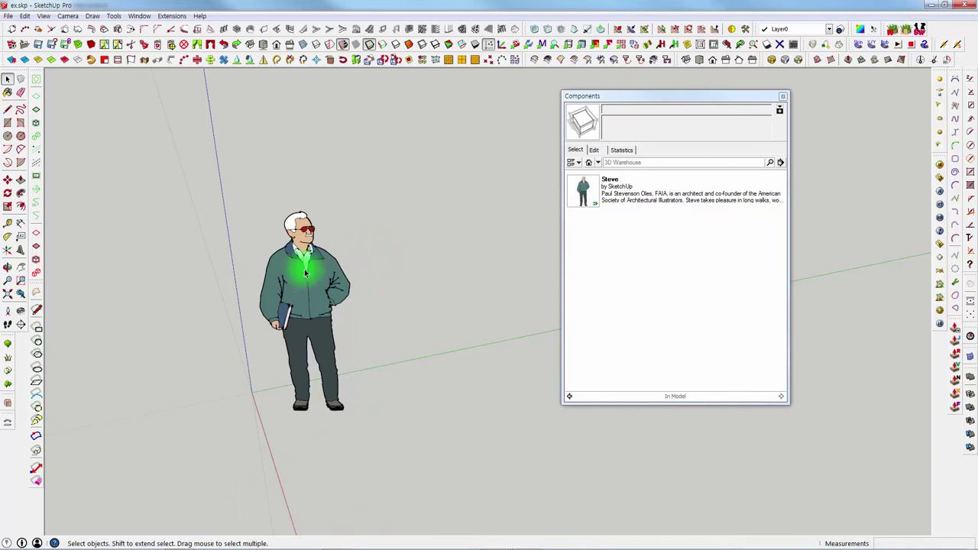